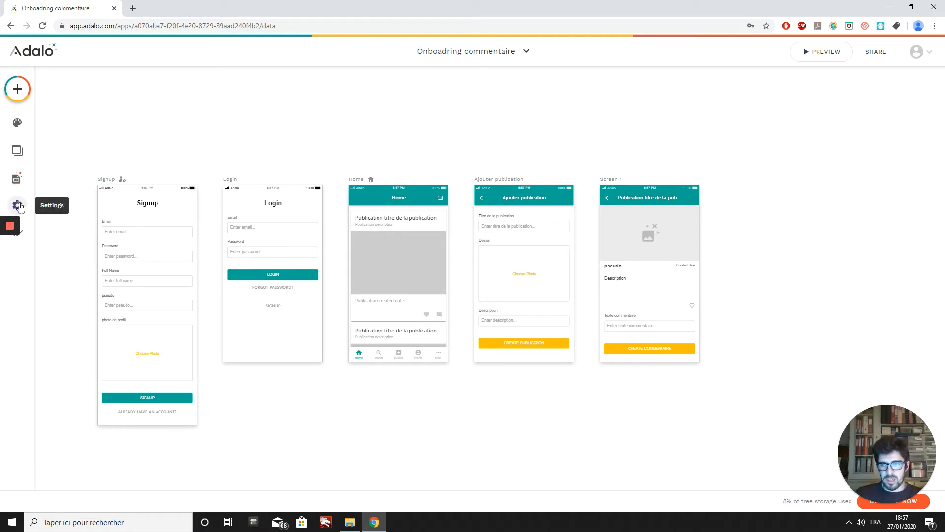
# Review the Copy App options for copying or sharing the database, and leave without making a copy.
pyautogui.click(17, 206)
pyautogui.scroll(-1, 136, 340)
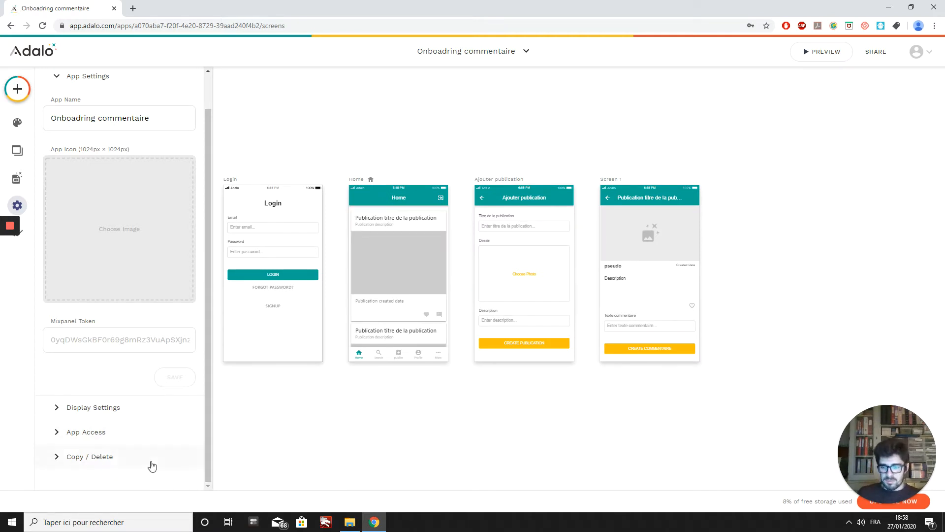
pyautogui.click(91, 462)
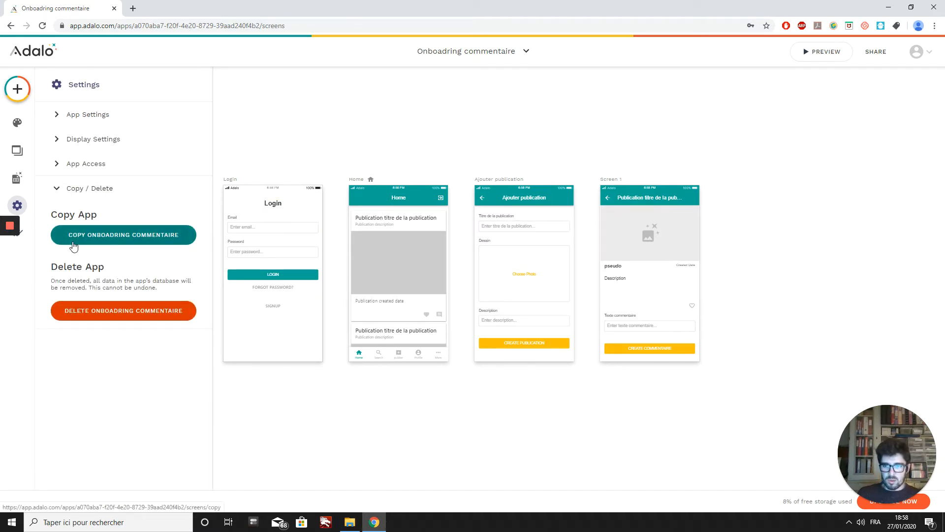
pyautogui.click(118, 235)
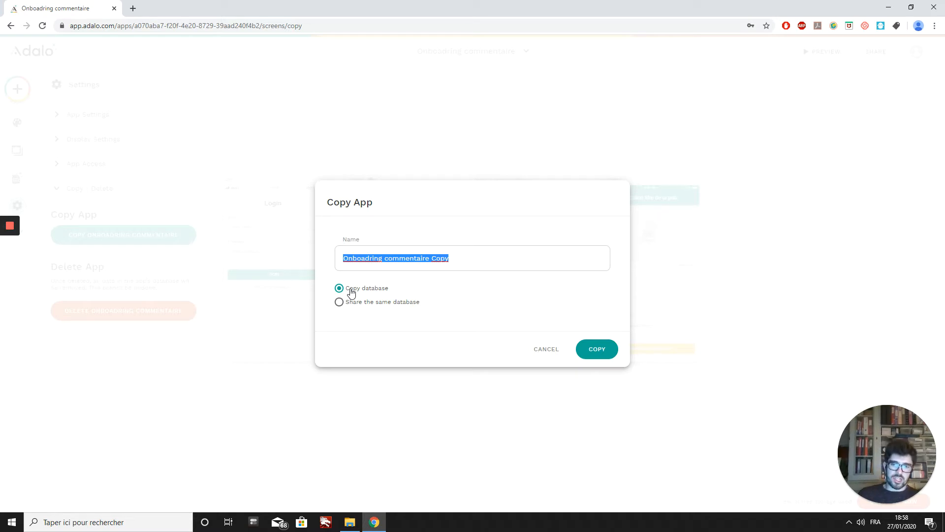
pyautogui.click(340, 304)
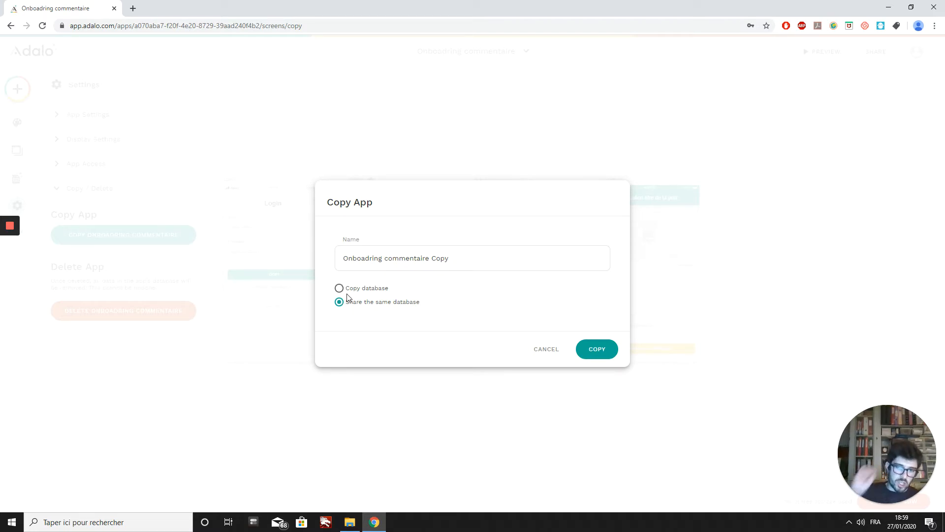
pyautogui.click(340, 289)
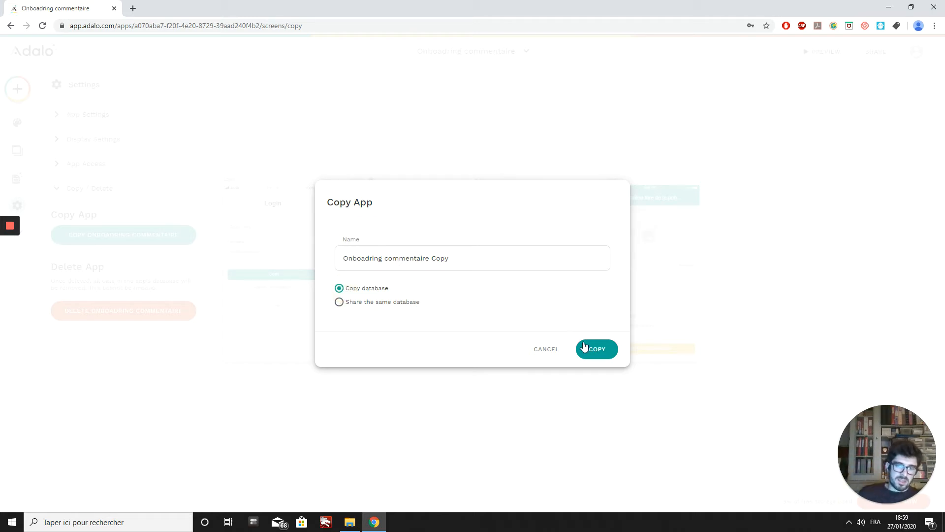
pyautogui.click(546, 349)
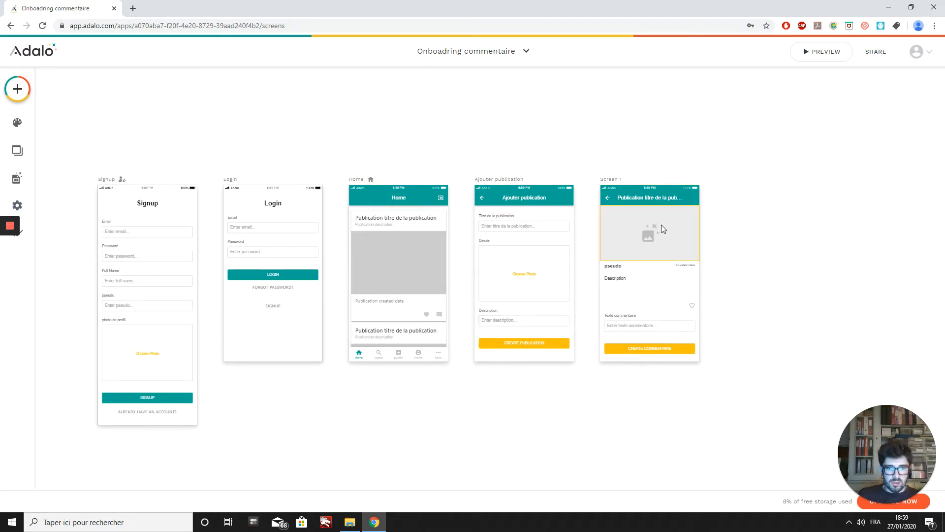
# Inspect the media settings of the card list on the Home screen.
pyautogui.click(389, 275)
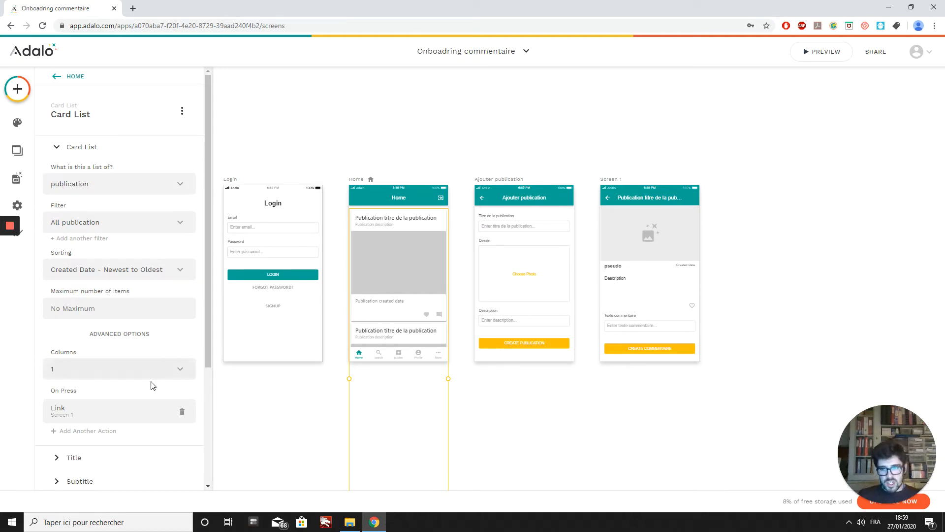
pyautogui.scroll(-1, 147, 394)
pyautogui.click(116, 453)
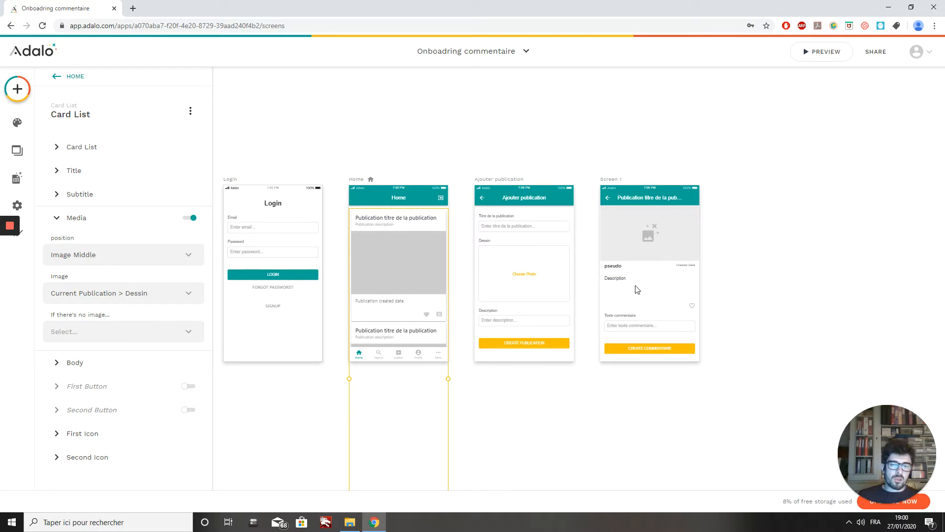
# Set the image cropping of the publication image on Screen 1 to Show Full Image (Don't Crop).
pyautogui.click(636, 253)
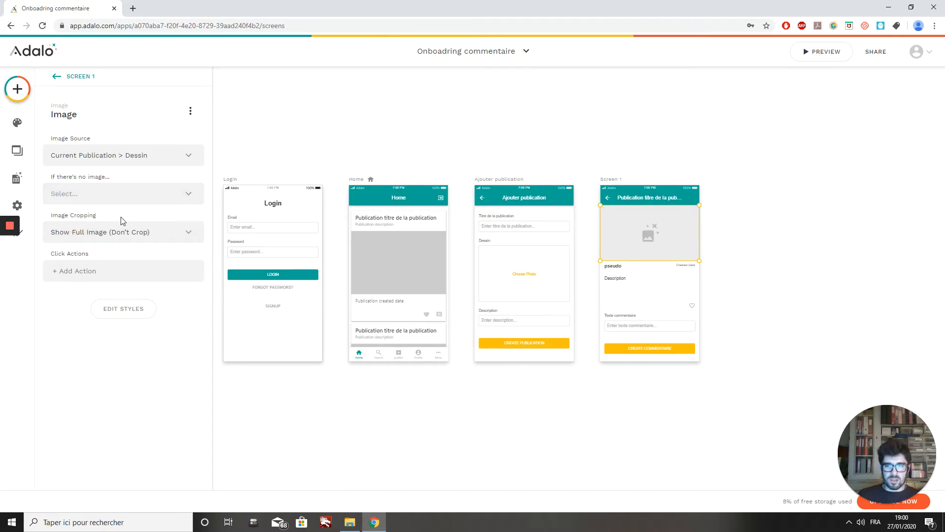
pyautogui.click(154, 232)
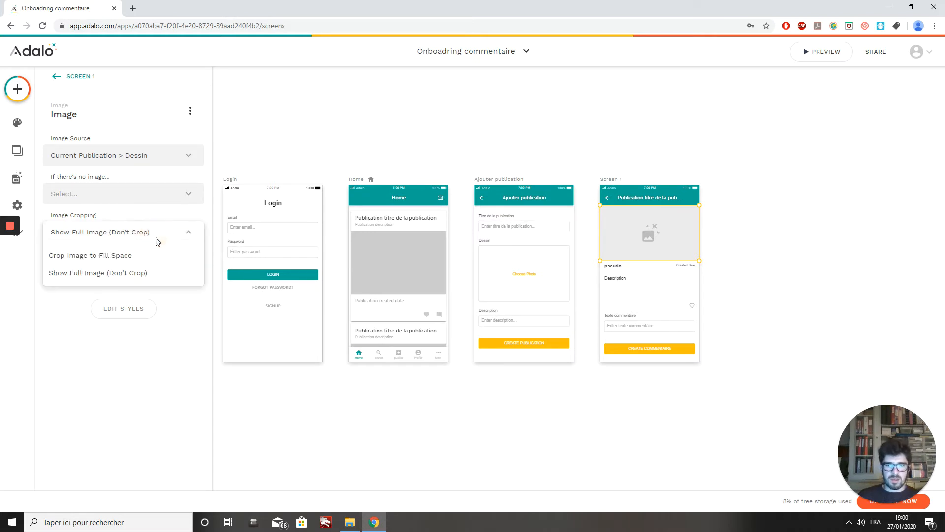
pyautogui.click(148, 274)
# Preview the app and check how the images display on the Hunt and "Ne pas se fier aux apparences" publication pages.
pyautogui.click(820, 55)
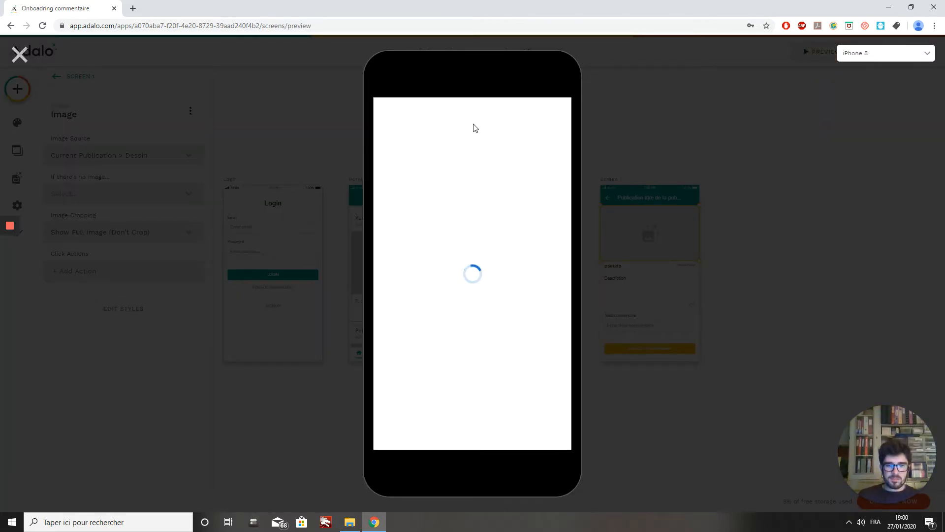
pyautogui.scroll(-3, 477, 335)
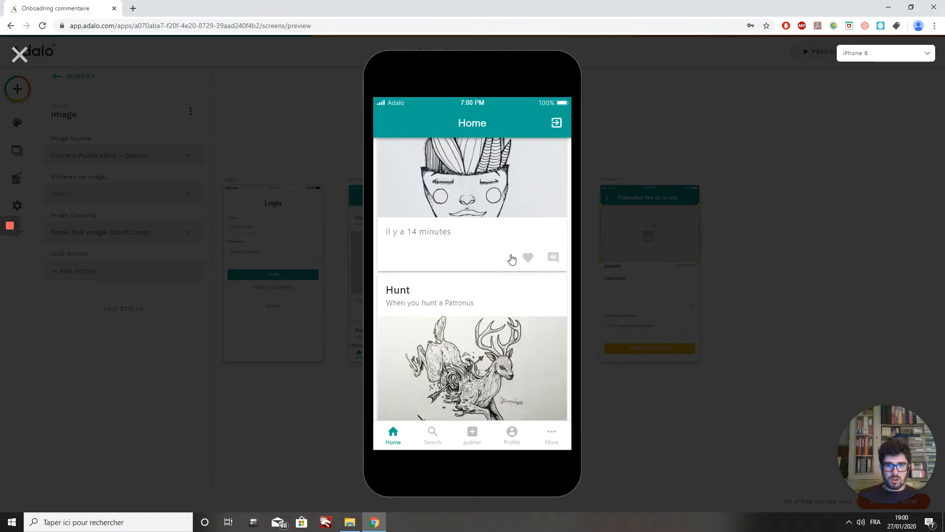
pyautogui.scroll(-1, 466, 335)
pyautogui.click(481, 185)
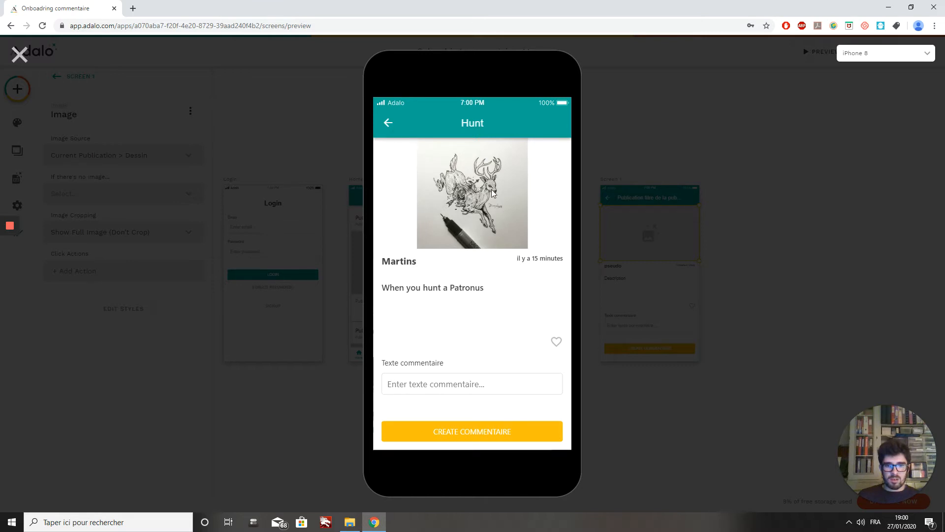
pyautogui.click(388, 123)
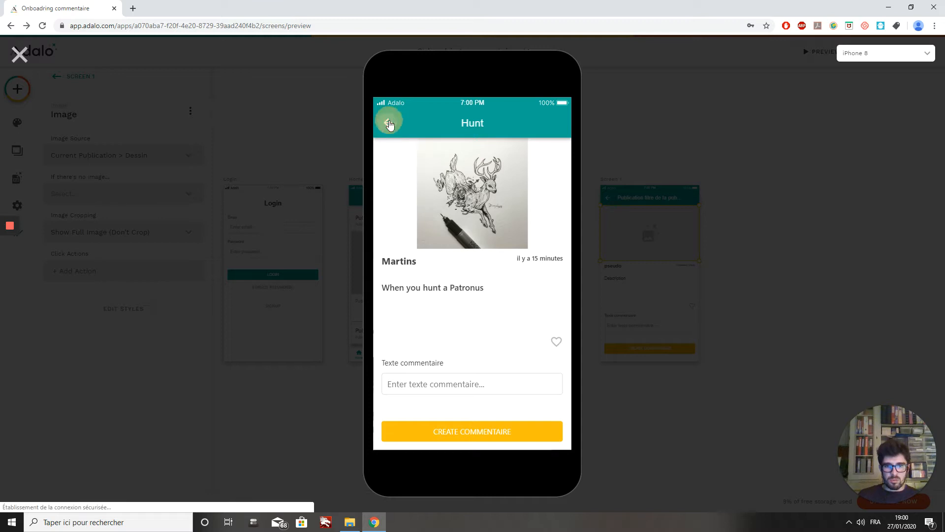
pyautogui.scroll(-7, 477, 287)
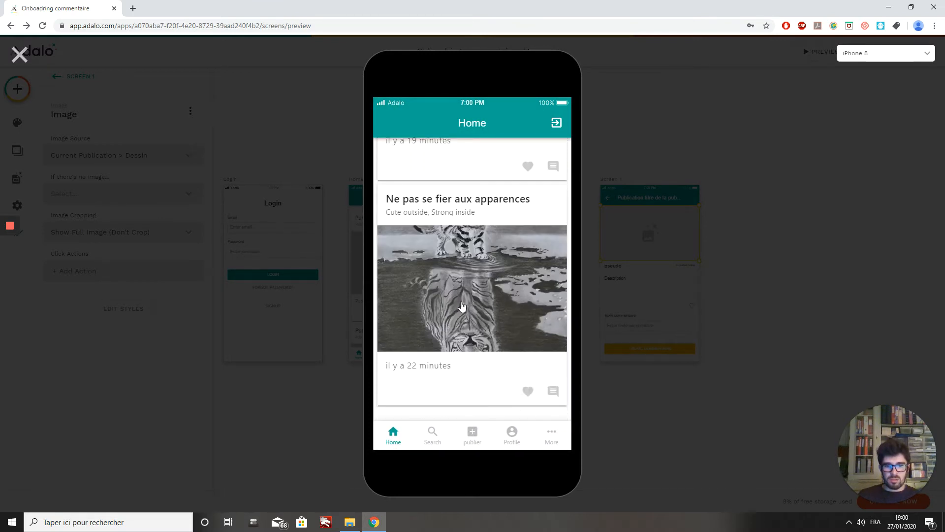
pyautogui.click(462, 298)
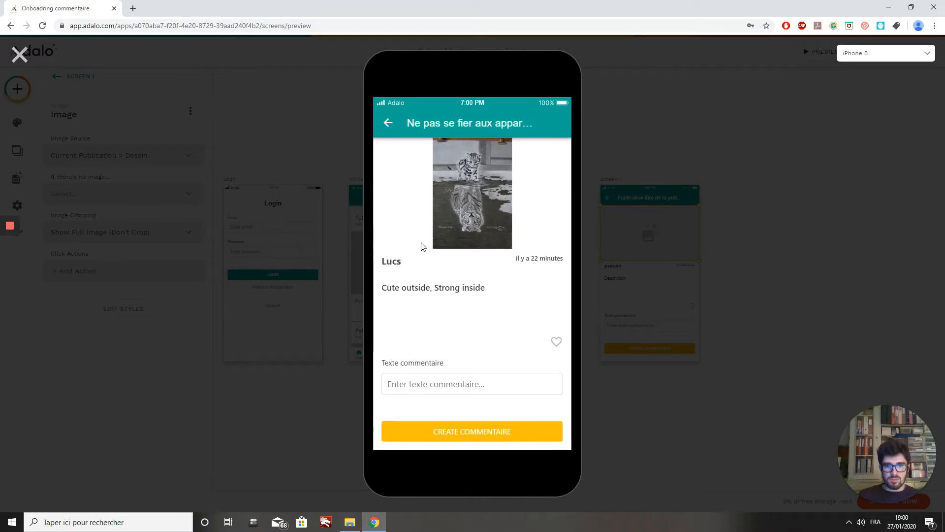
pyautogui.click(387, 124)
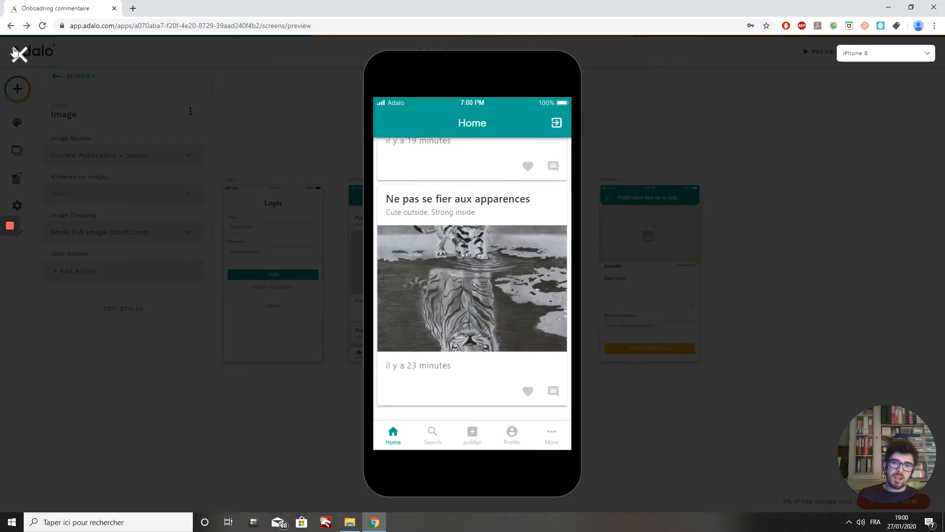
pyautogui.click(16, 52)
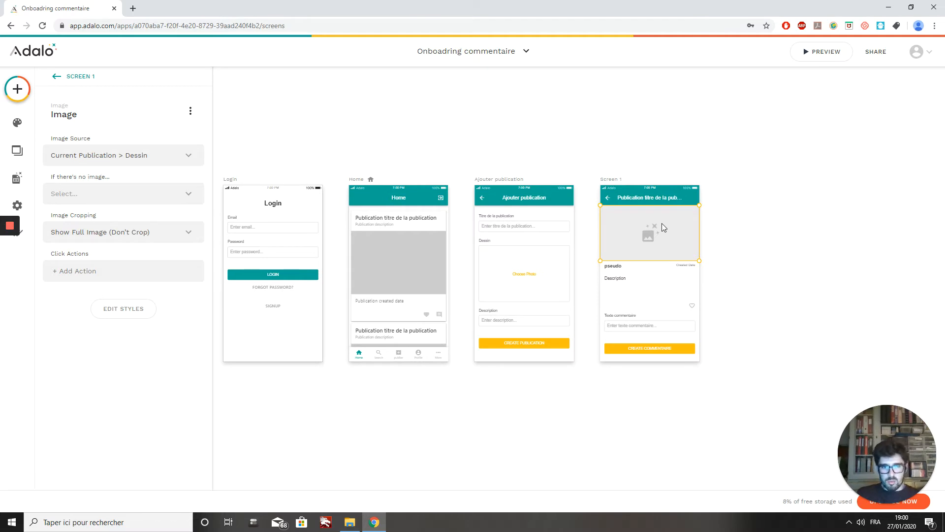
# Delete the press link action from the second icon of the Home screen's card list.
pyautogui.click(428, 315)
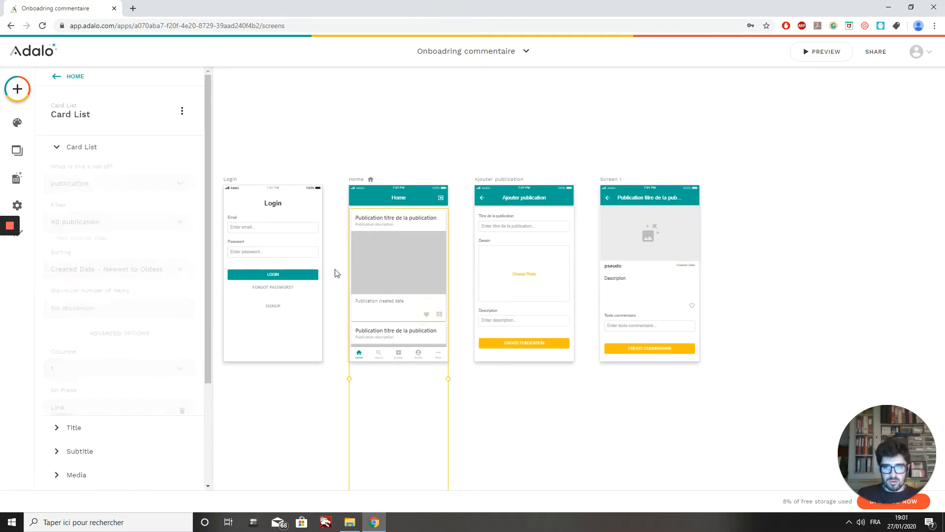
pyautogui.scroll(-5, 127, 394)
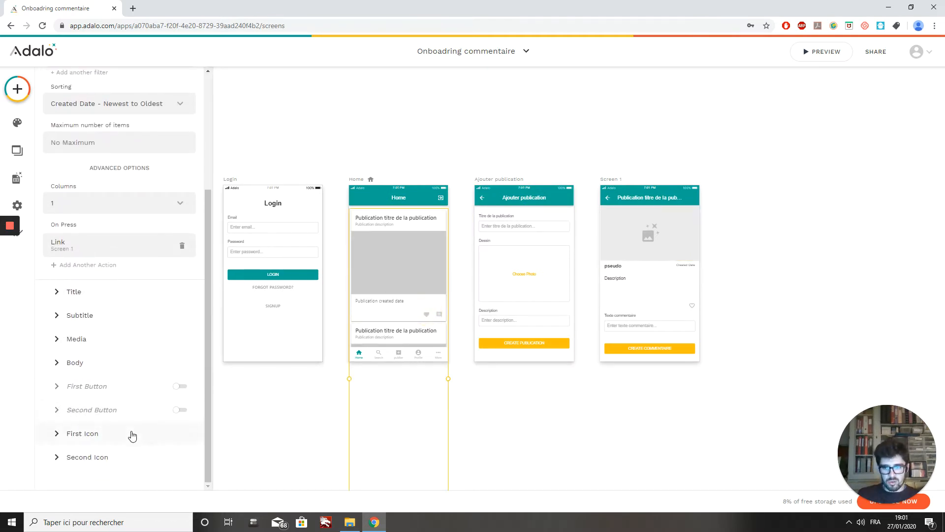
pyautogui.click(117, 432)
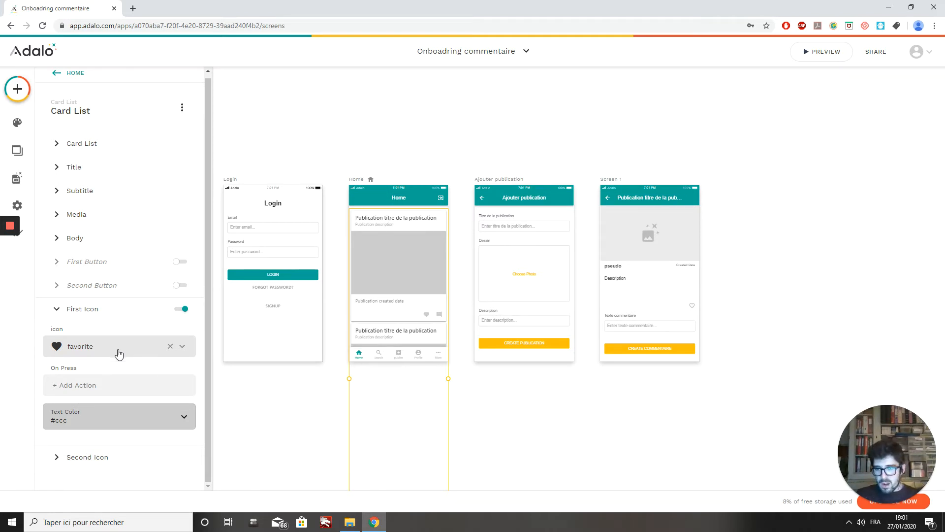
pyautogui.click(92, 458)
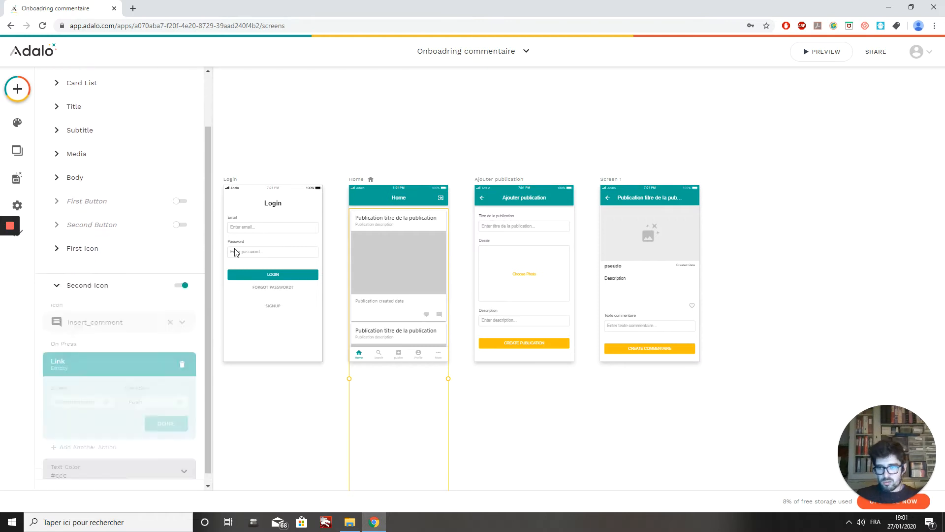
pyautogui.click(120, 352)
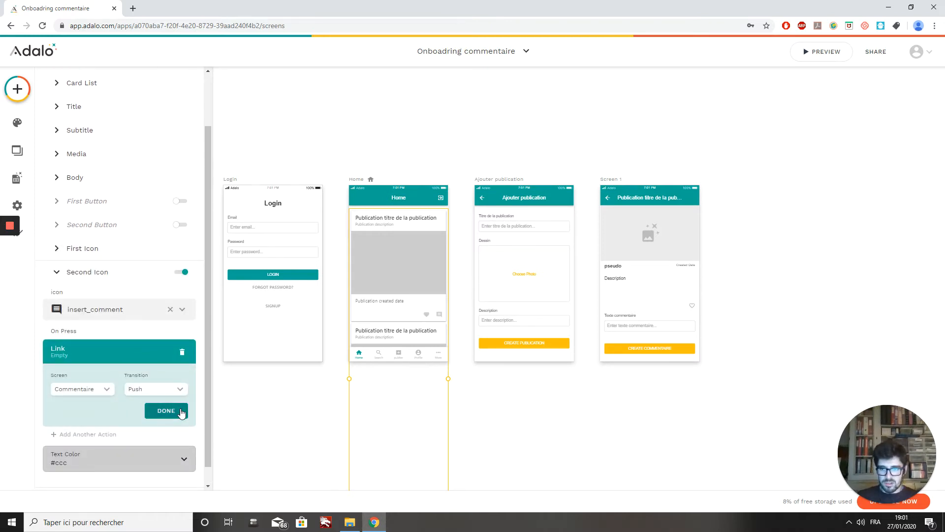
pyautogui.click(182, 352)
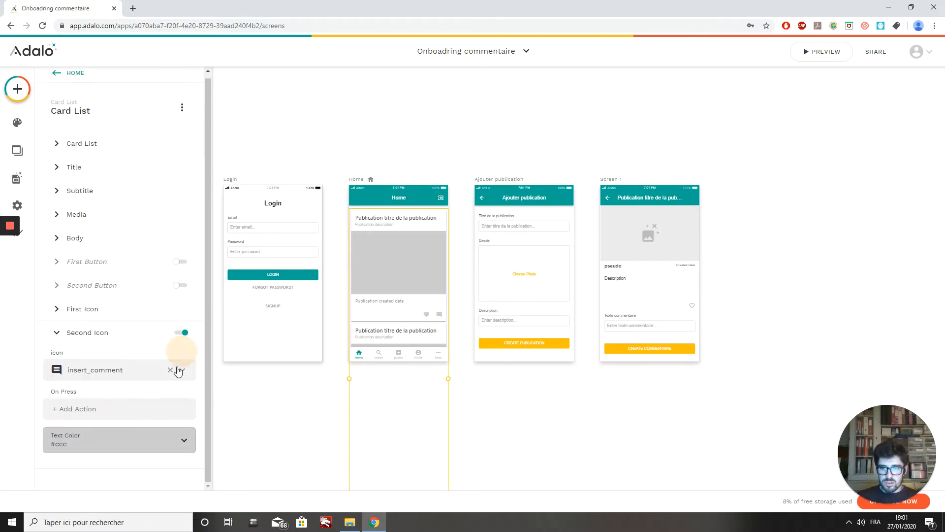
# Disable the first icon, the favorite heart, on the Home screen's card list.
pyautogui.click(180, 335)
pyautogui.click(183, 336)
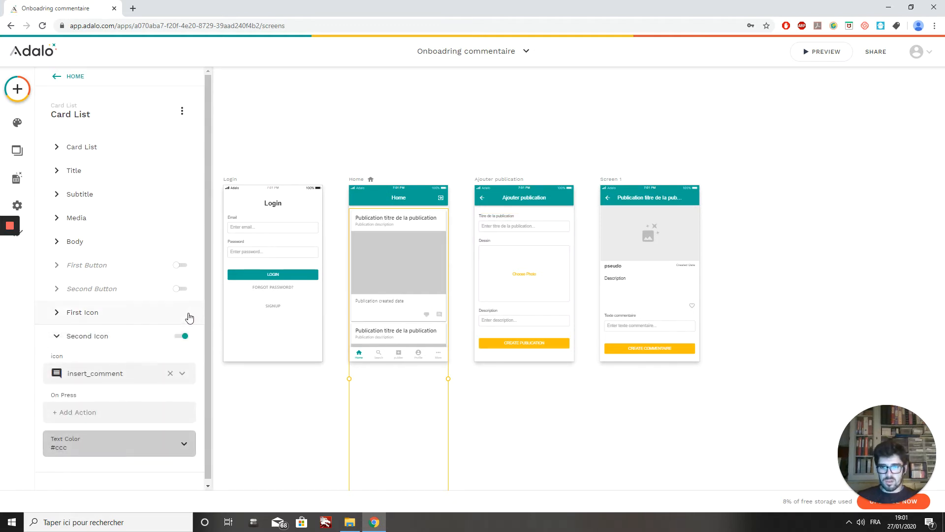
pyautogui.click(178, 323)
pyautogui.click(183, 314)
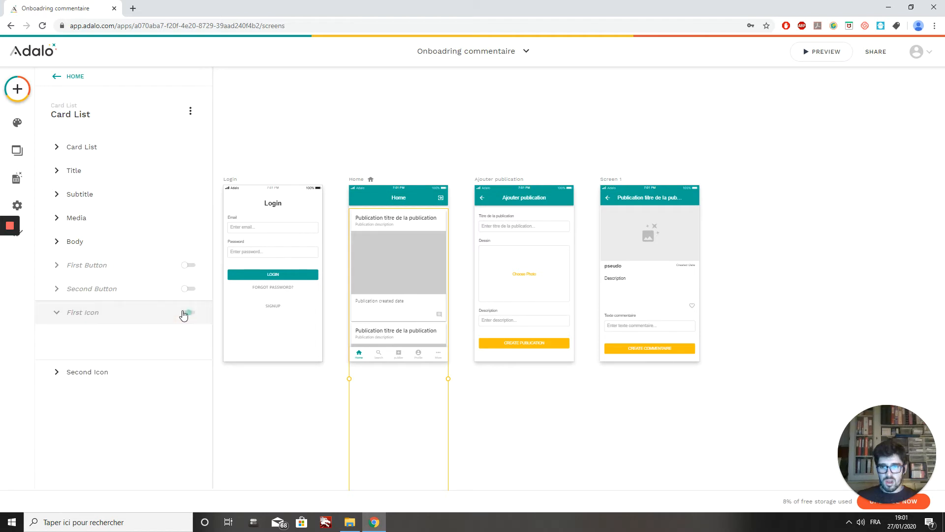
pyautogui.click(184, 313)
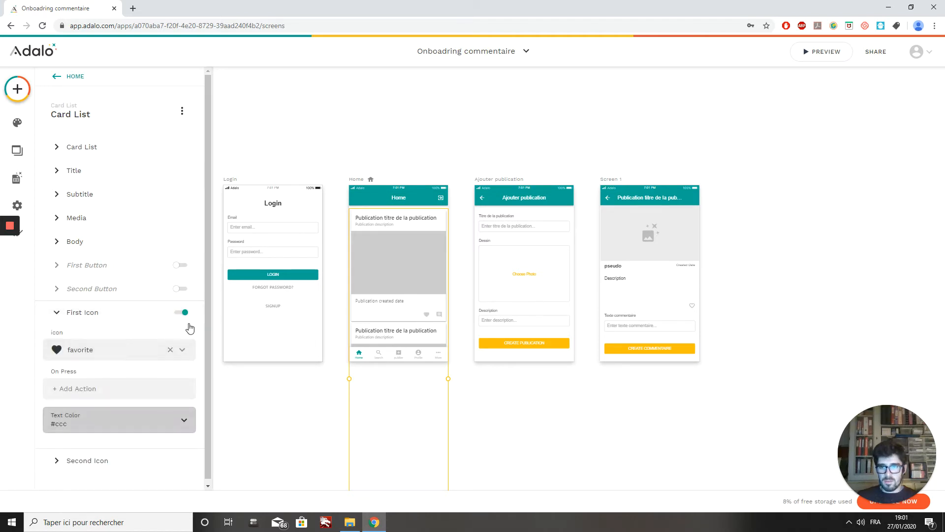
pyautogui.click(185, 313)
# Search the icons for "com" and change the card list's second icon to comment.
pyautogui.click(131, 371)
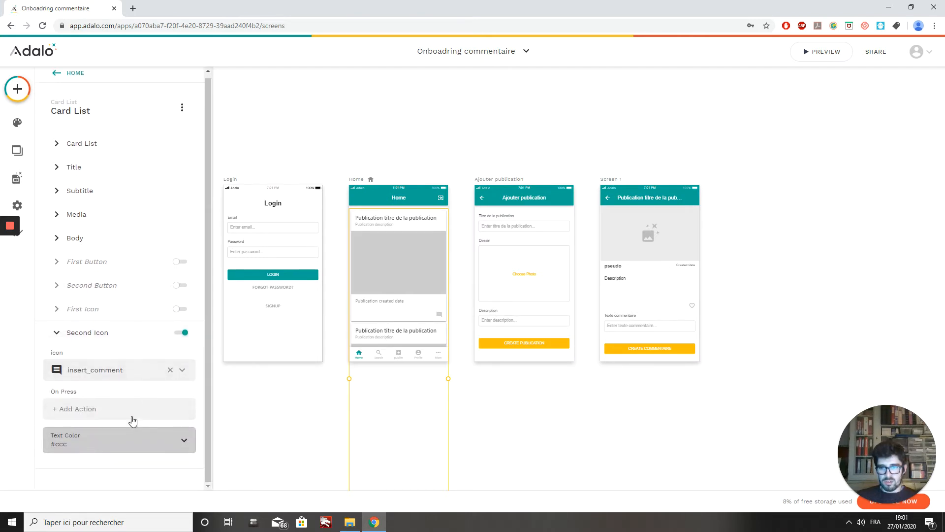
pyautogui.click(126, 371)
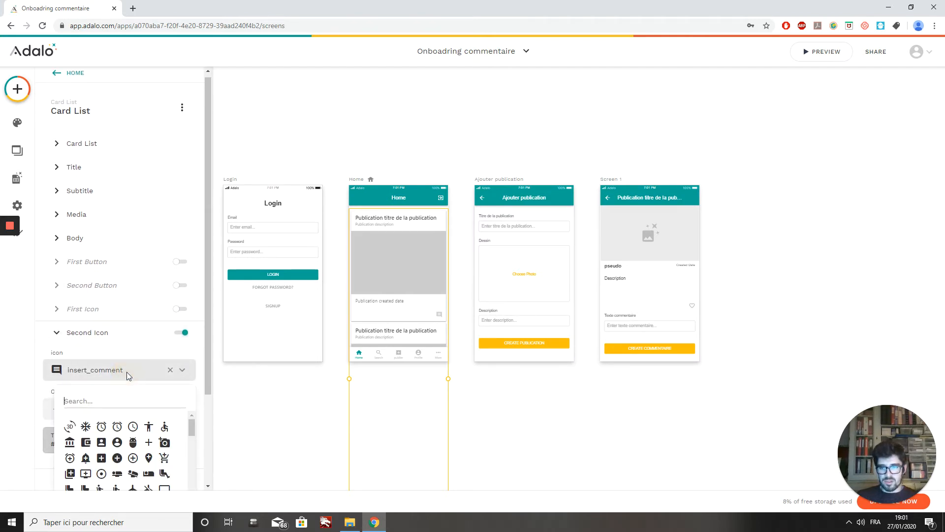
pyautogui.scroll(-2, 101, 461)
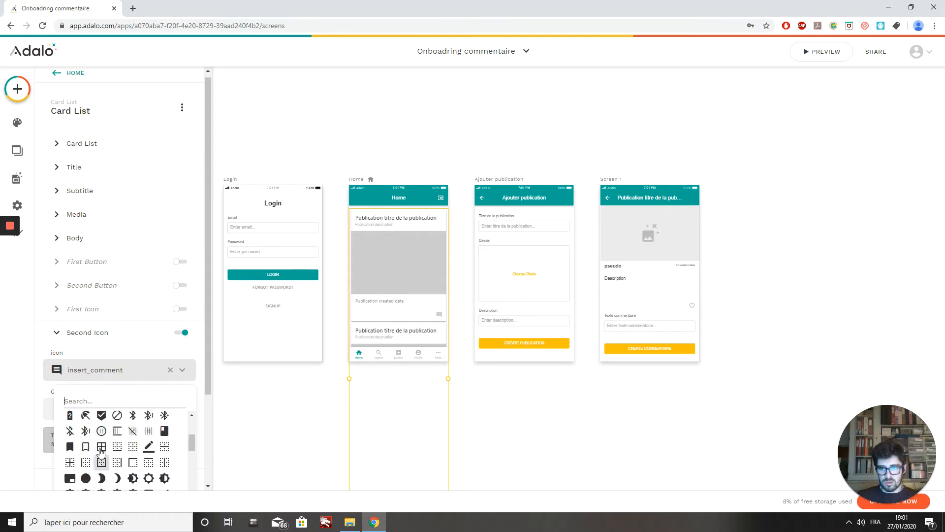
pyautogui.click(97, 400)
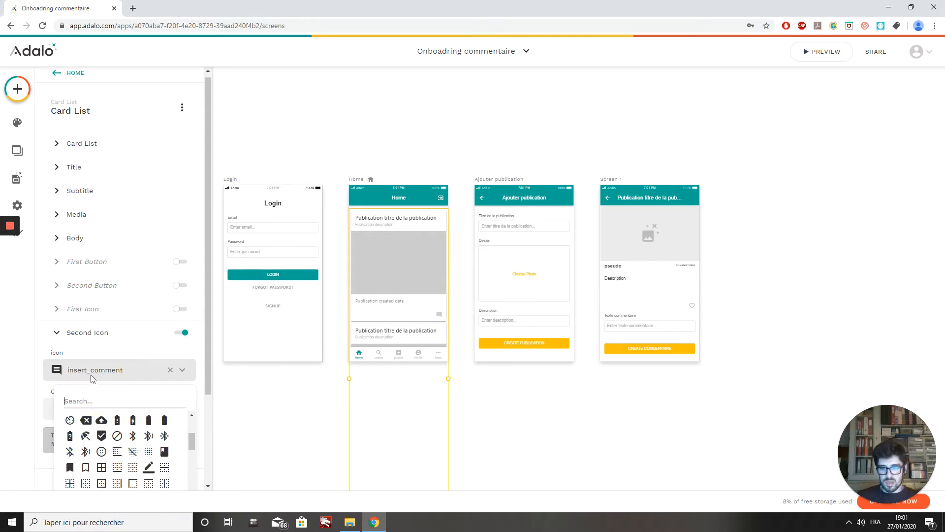
pyautogui.write('com')
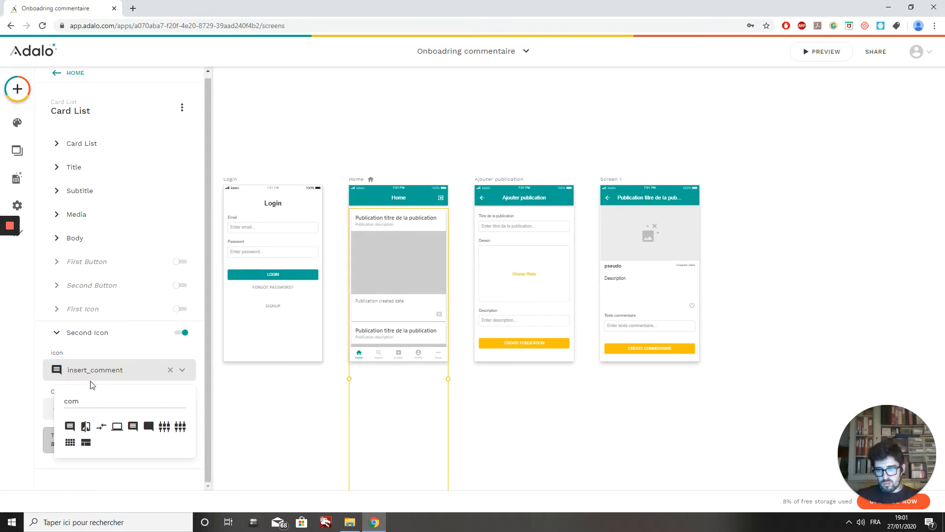
pyautogui.click(69, 427)
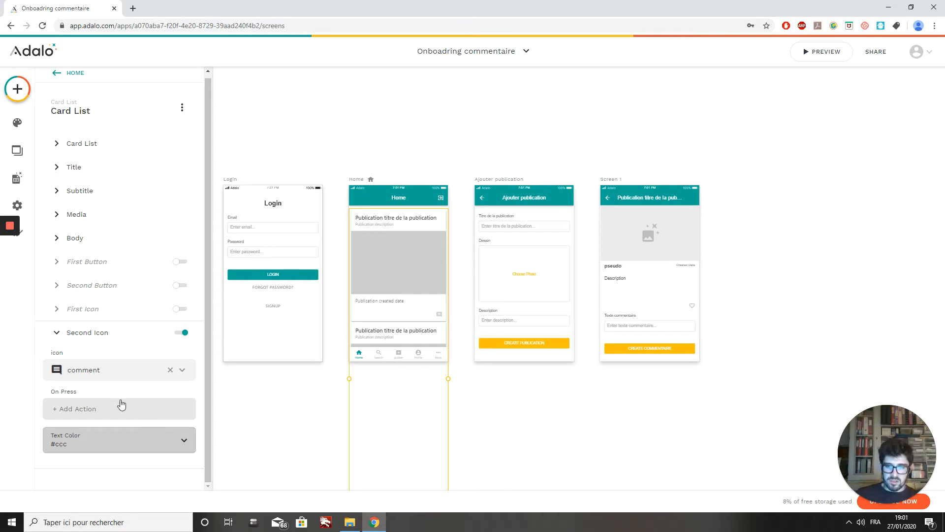
# Link the card list's comment icon to a new screen created from the Custom List template.
pyautogui.click(72, 413)
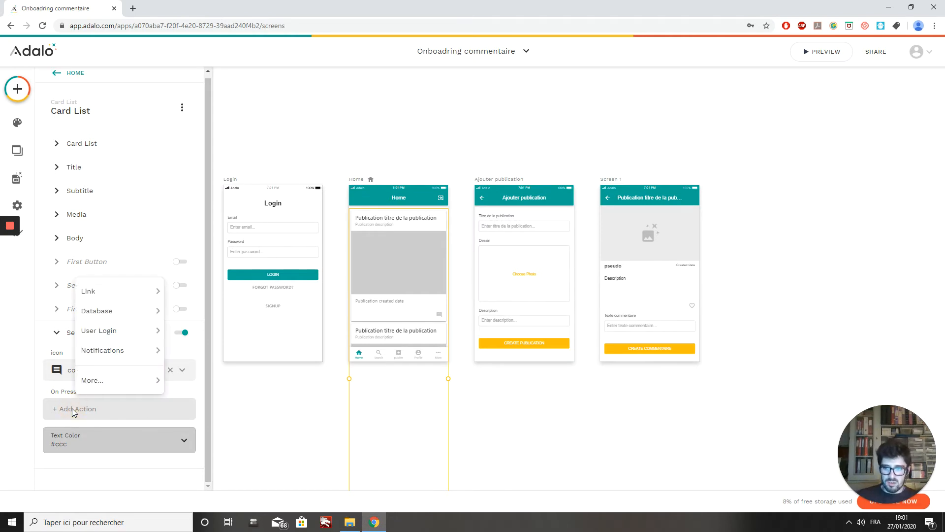
pyautogui.moveTo(105, 296)
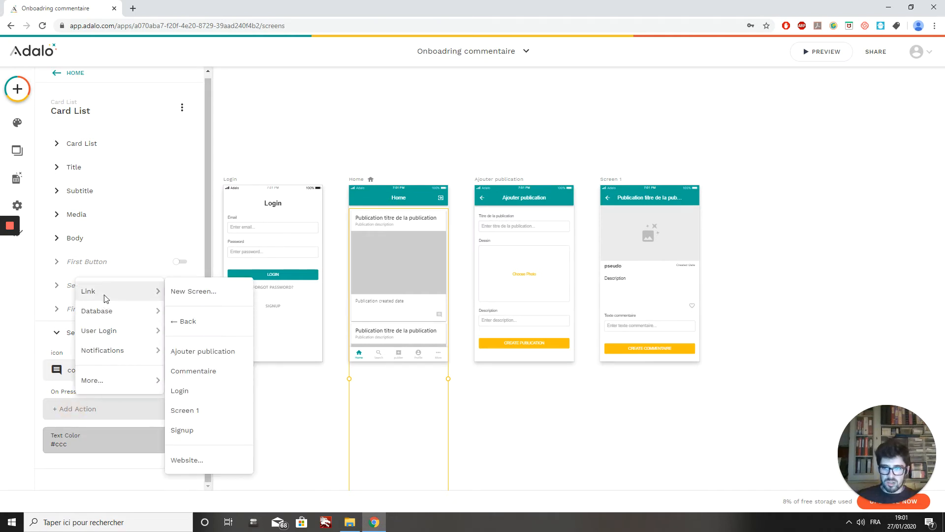
pyautogui.click(183, 302)
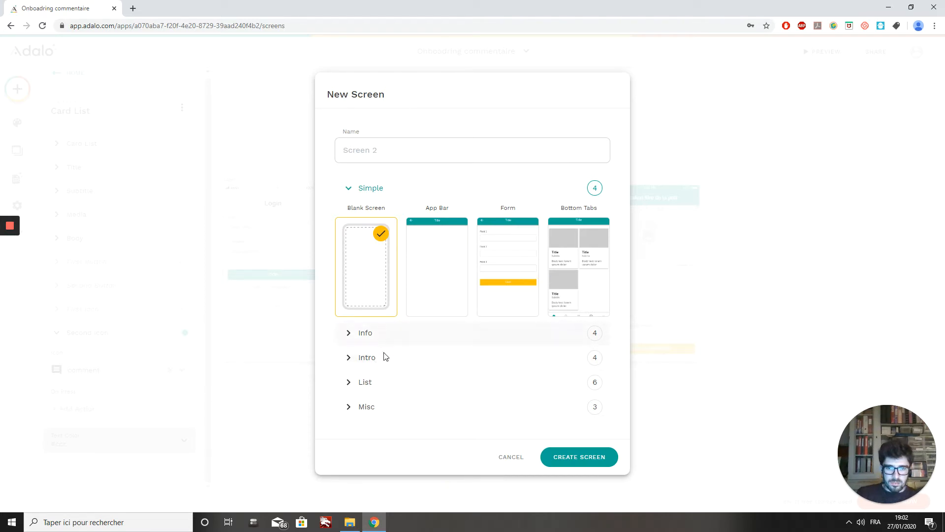
pyautogui.click(377, 383)
pyautogui.scroll(-4, 485, 333)
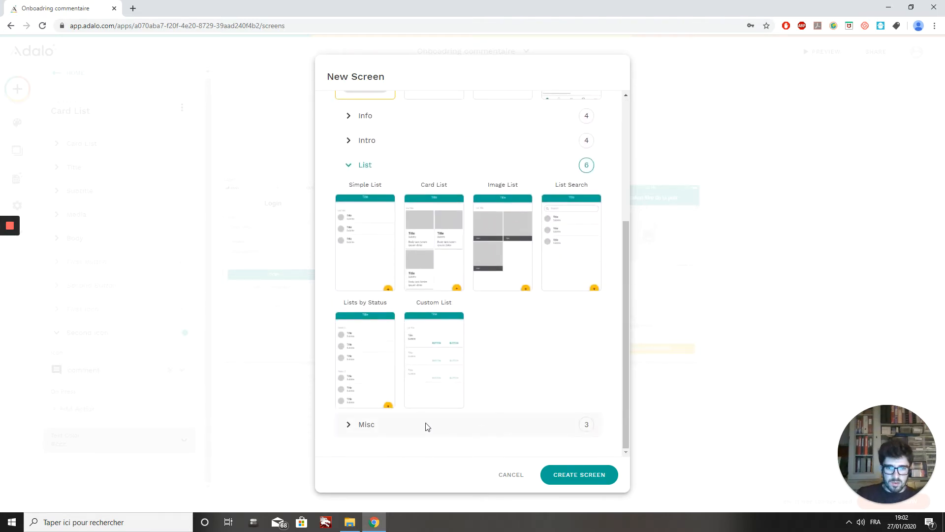
pyautogui.click(434, 354)
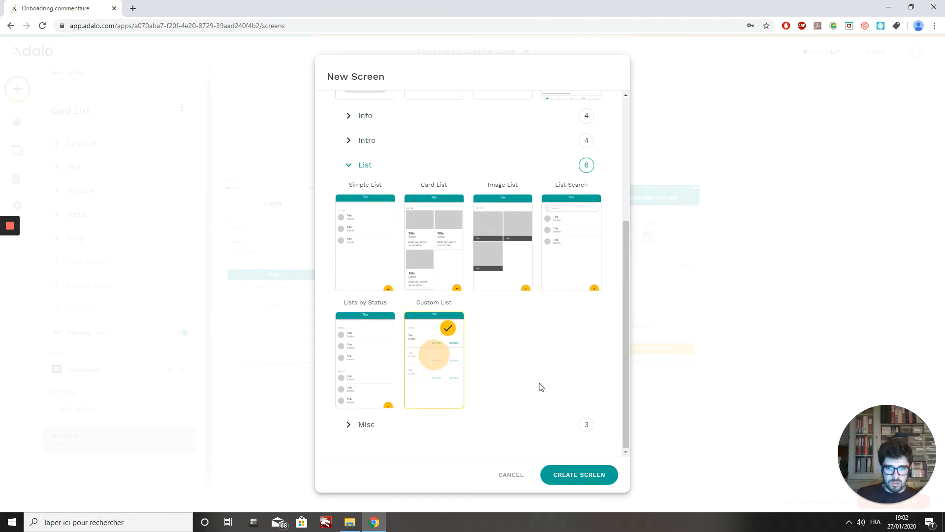
pyautogui.click(560, 475)
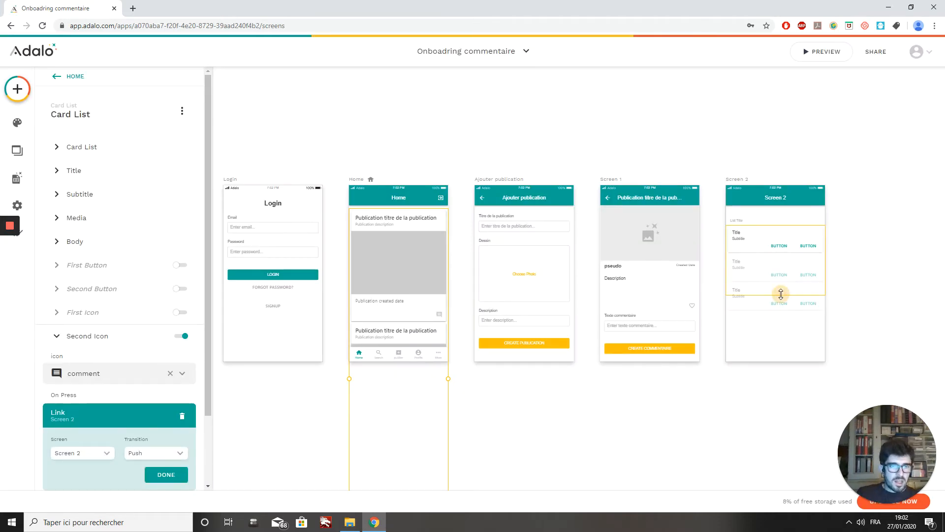
# Delete the List Title text above the list on the new Screen 2.
pyautogui.click(781, 294)
pyautogui.click(740, 222)
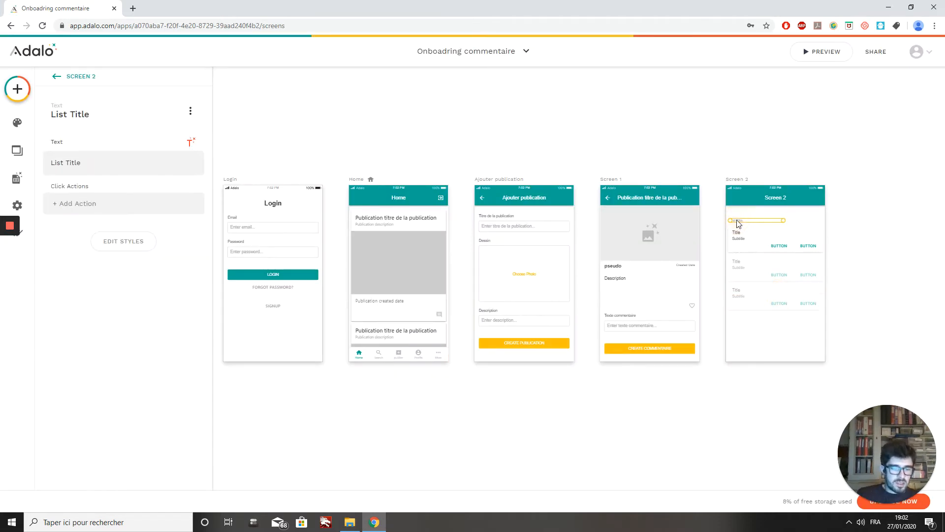
pyautogui.press('Delete')
pyautogui.click(766, 268)
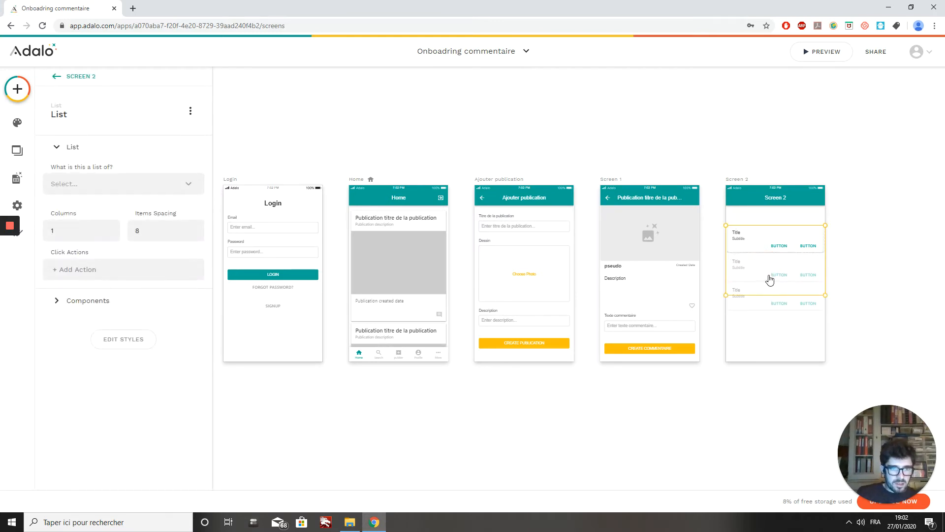
# Check which screen the comment icon of the Home card list links to.
pyautogui.click(774, 198)
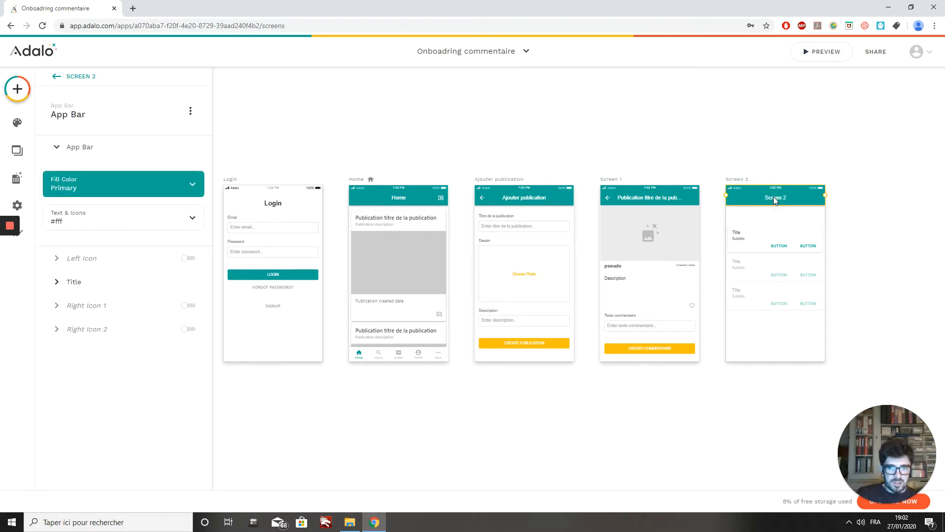
pyautogui.click(417, 306)
pyautogui.scroll(-3, 76, 385)
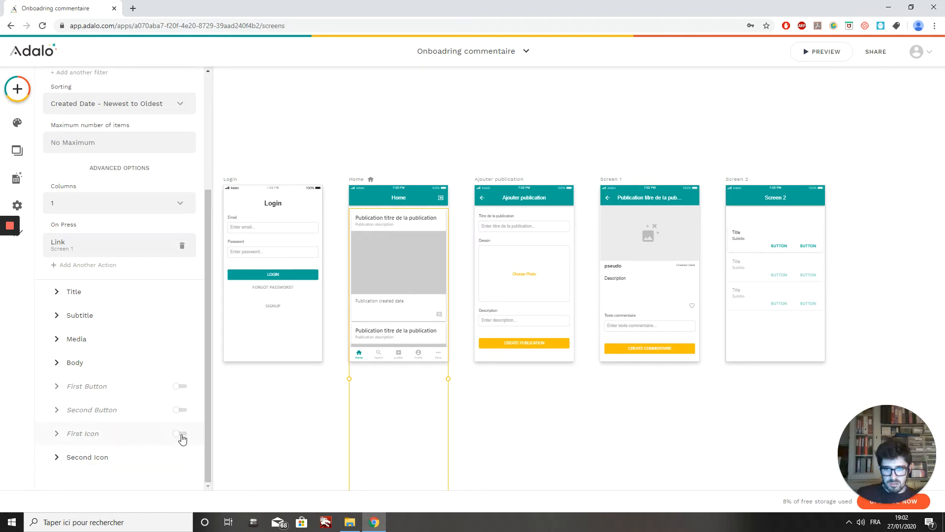
pyautogui.click(122, 462)
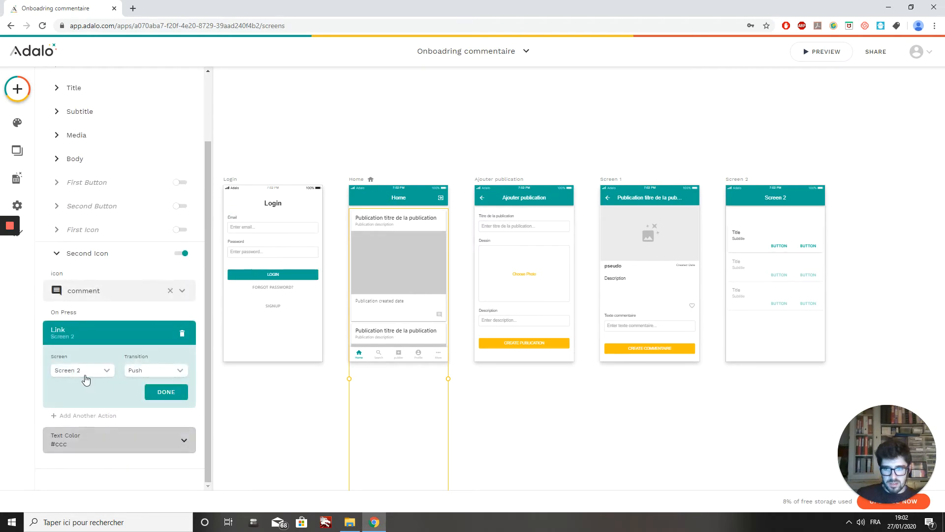
pyautogui.click(82, 371)
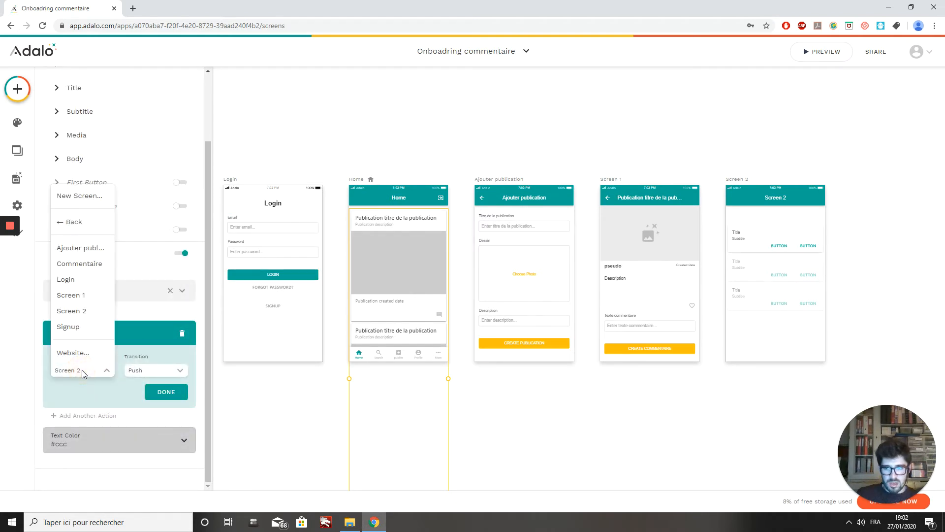
pyautogui.click(775, 194)
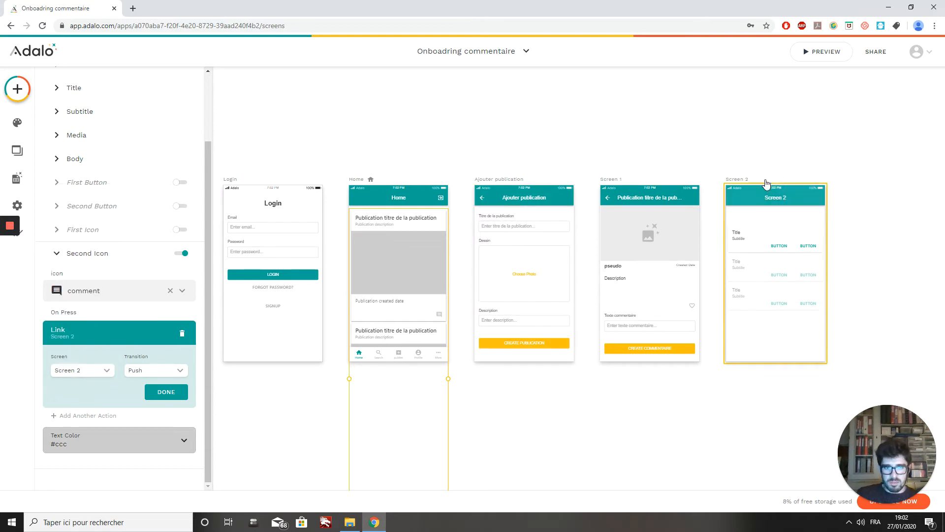
# Rename Screen 2 as Commentaire.
pyautogui.click(735, 179)
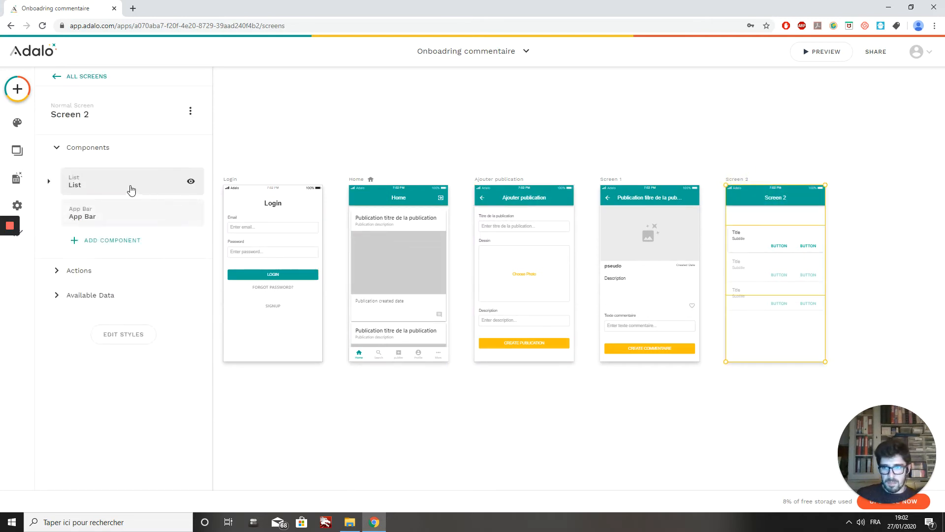
pyautogui.click(86, 115)
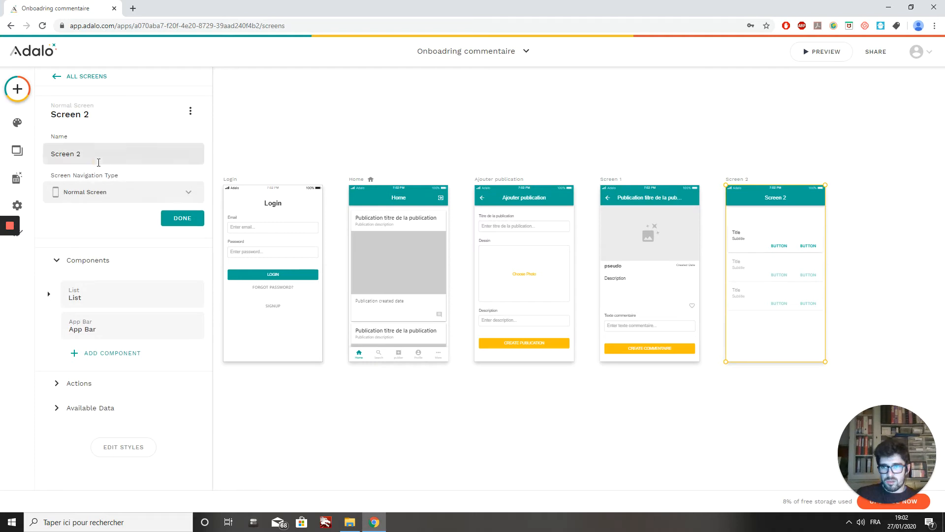
pyautogui.moveTo(98, 161); pyautogui.dragTo(8, 162)
pyautogui.press('BackSpace')
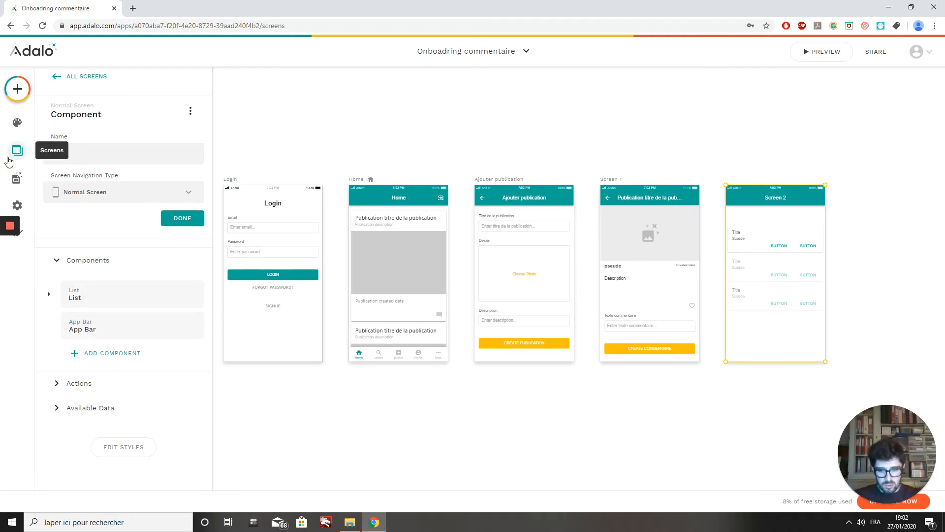
pyautogui.write('Commentaire')
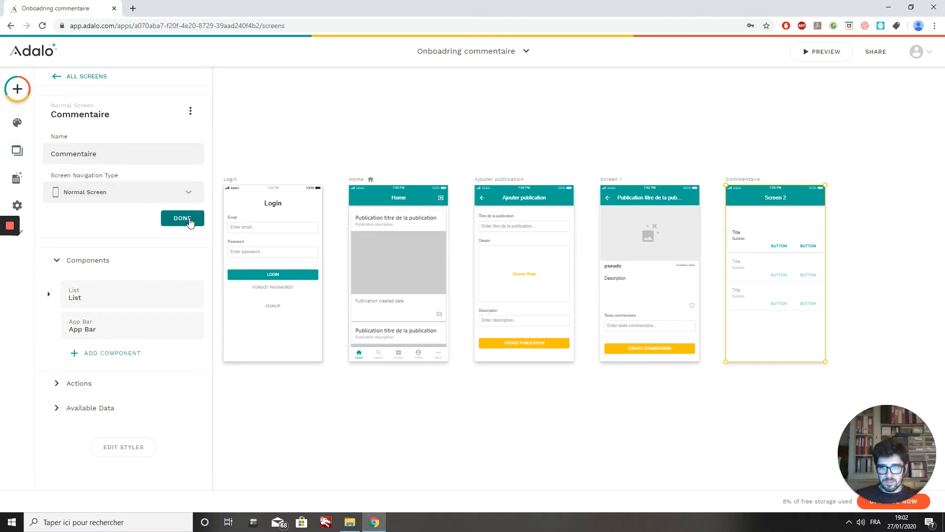
pyautogui.click(190, 222)
# Set the app bar title of the Commentaire screen to "Commentaire".
pyautogui.click(769, 198)
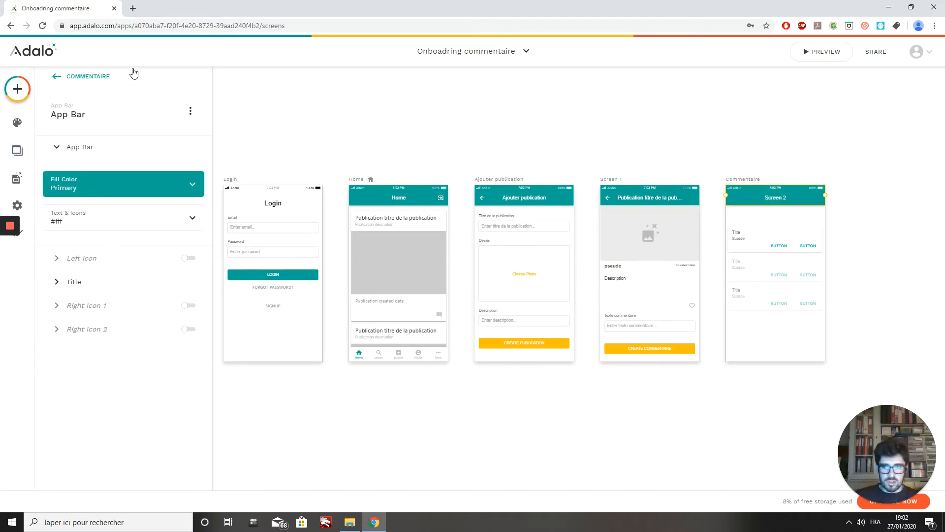
pyautogui.click(83, 280)
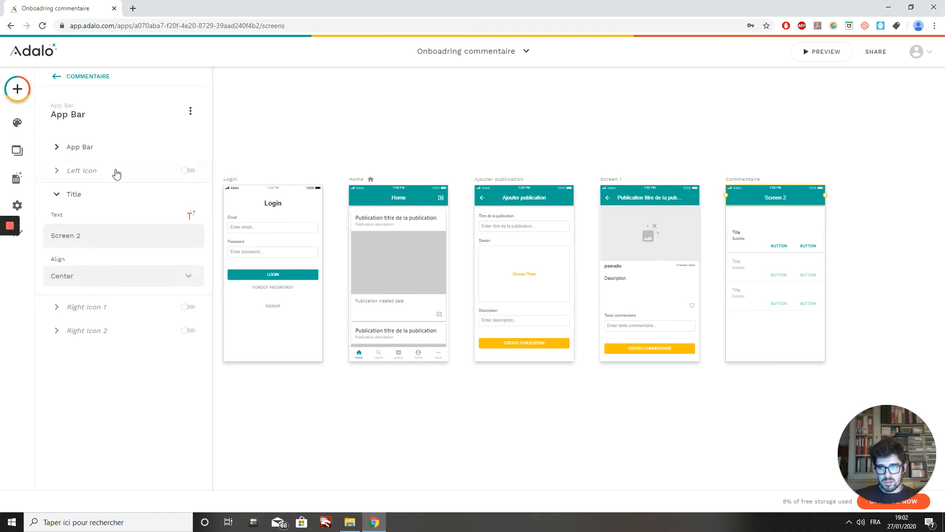
pyautogui.click(106, 234)
pyautogui.moveTo(14, 234)
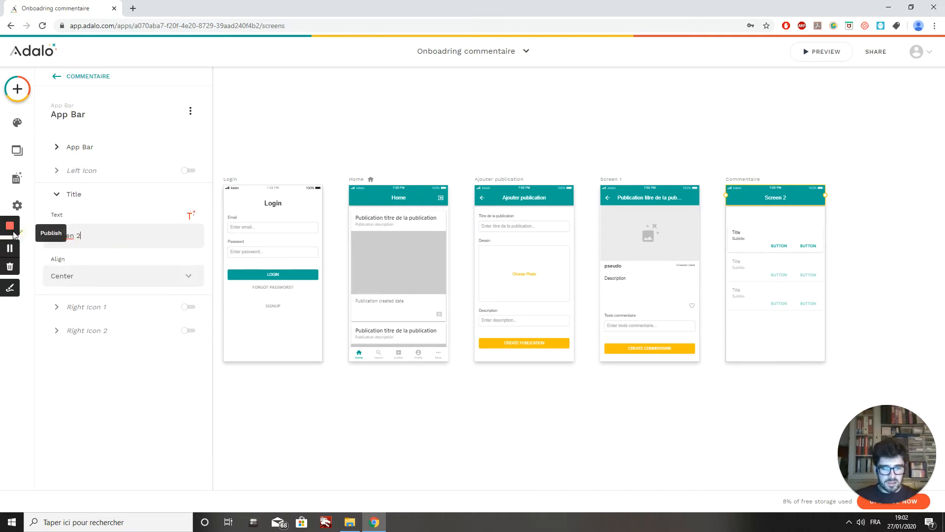
pyautogui.press('BackSpace')
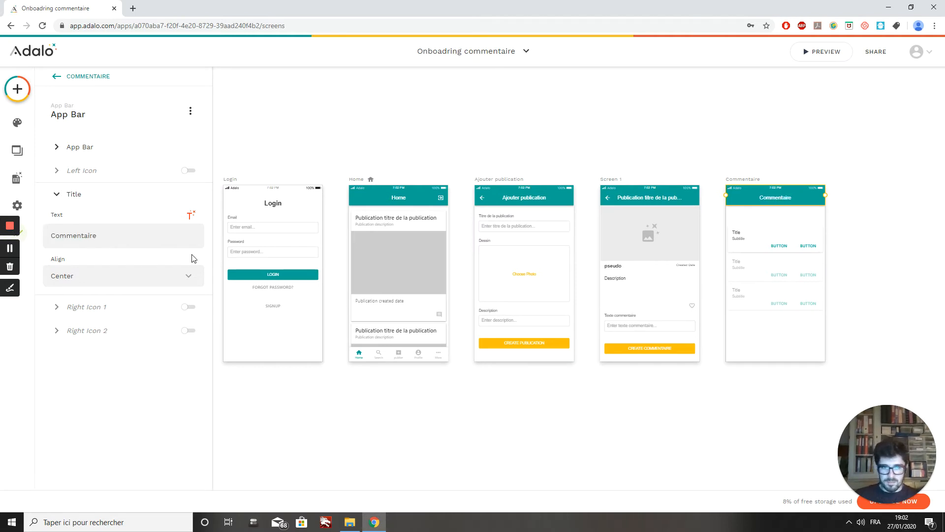
pyautogui.click(760, 261)
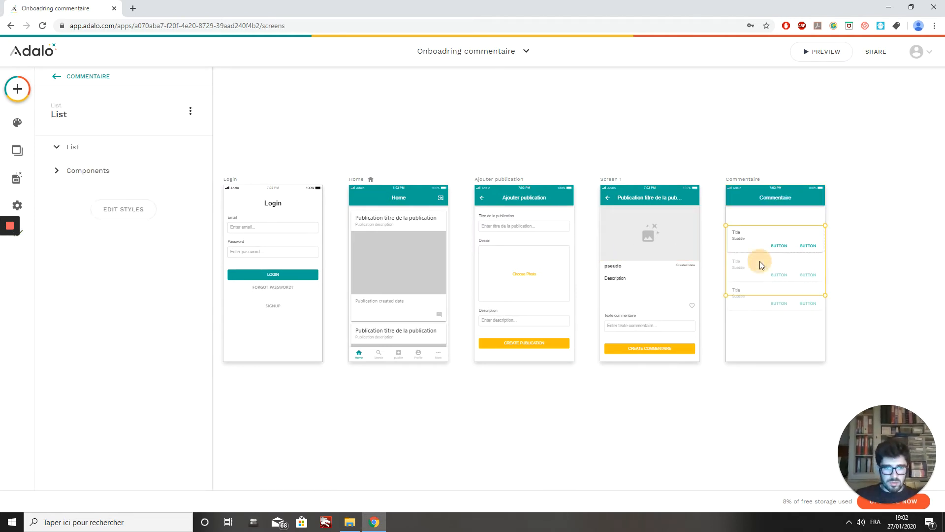
# Add a text below the Commentaire app bar and bind it to the current publication's Titre de la publication.
pyautogui.click(19, 91)
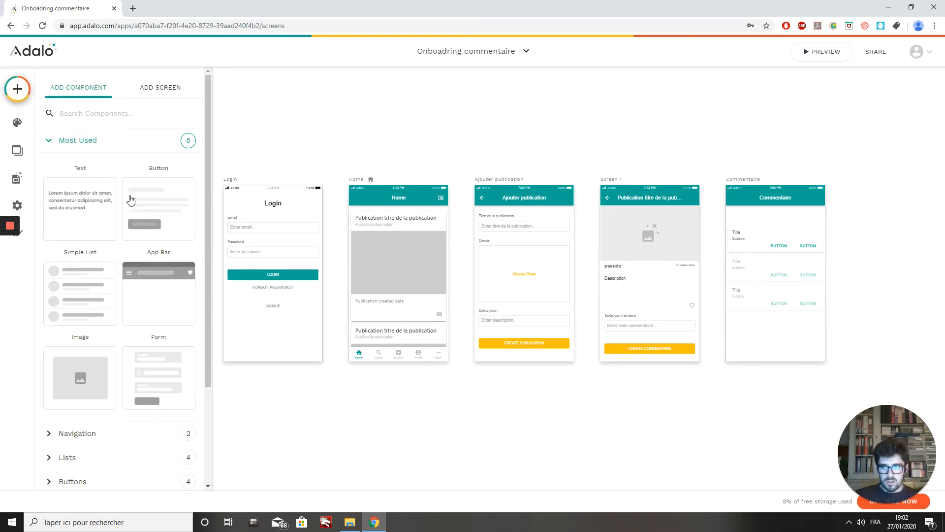
pyautogui.moveTo(84, 210); pyautogui.dragTo(743, 215)
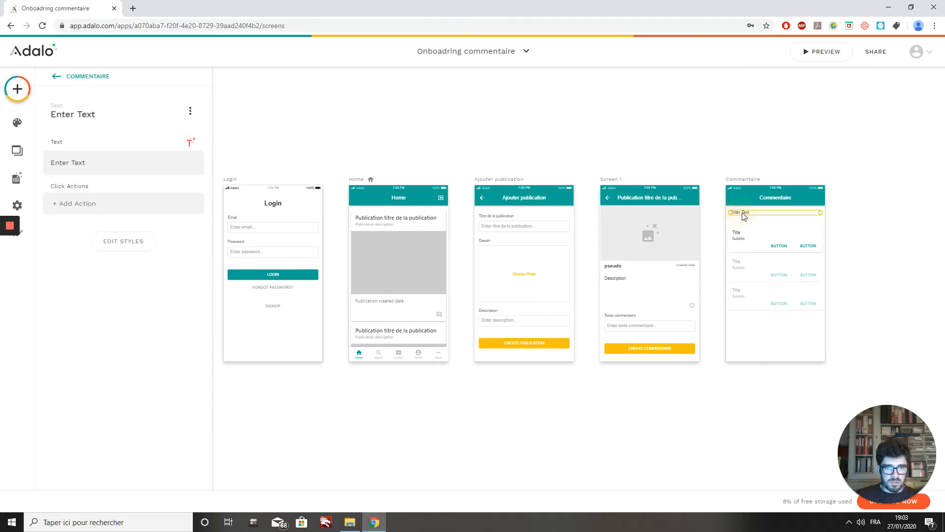
pyautogui.tripleClick(95, 164)
pyautogui.press('BackSpace')
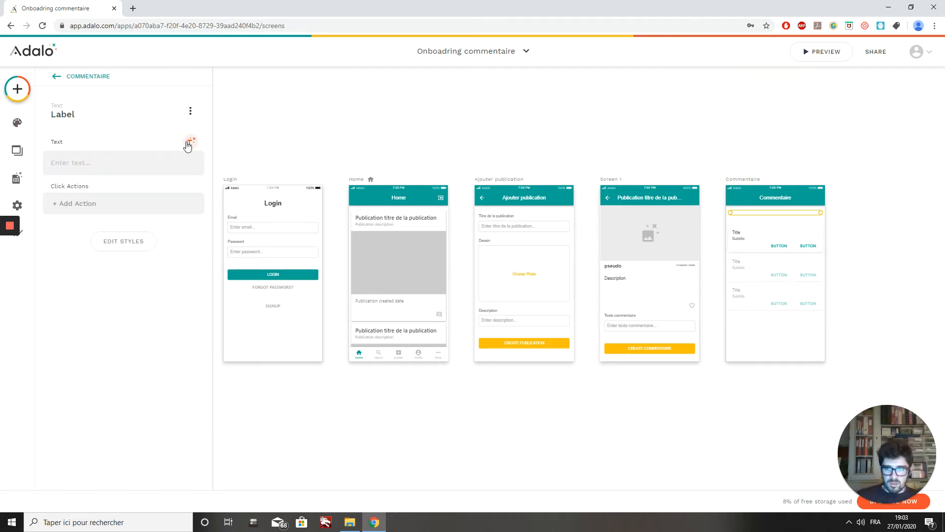
pyautogui.click(188, 144)
pyautogui.moveTo(207, 167)
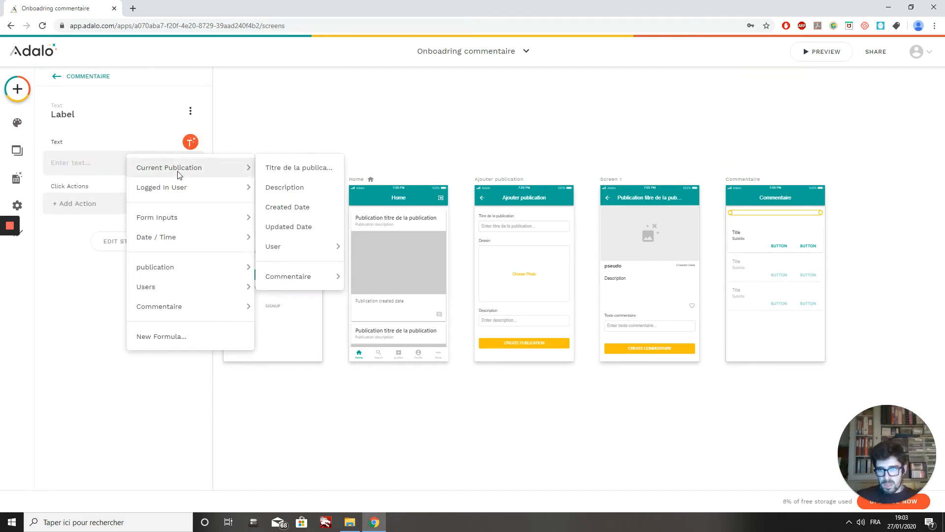
pyautogui.click(325, 169)
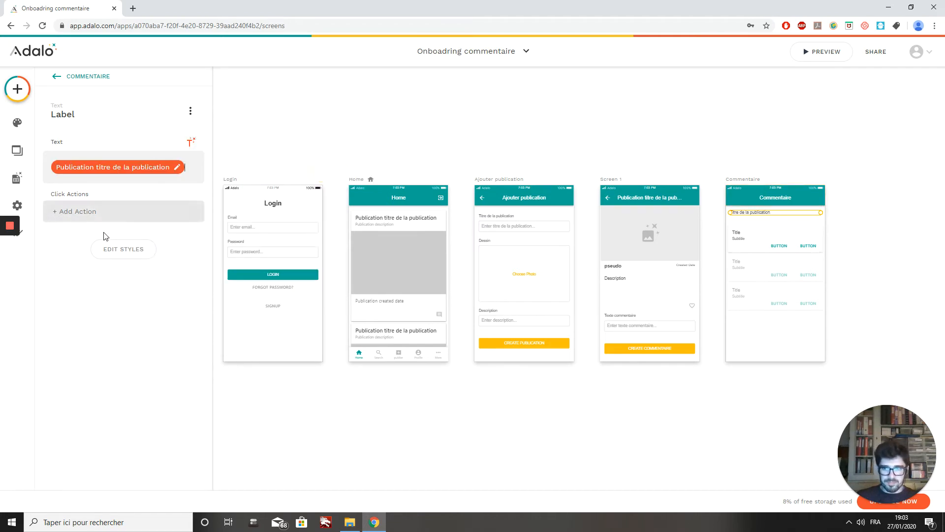
# Style the publication title text with font size 24, centred alignment and Bold weight.
pyautogui.click(114, 252)
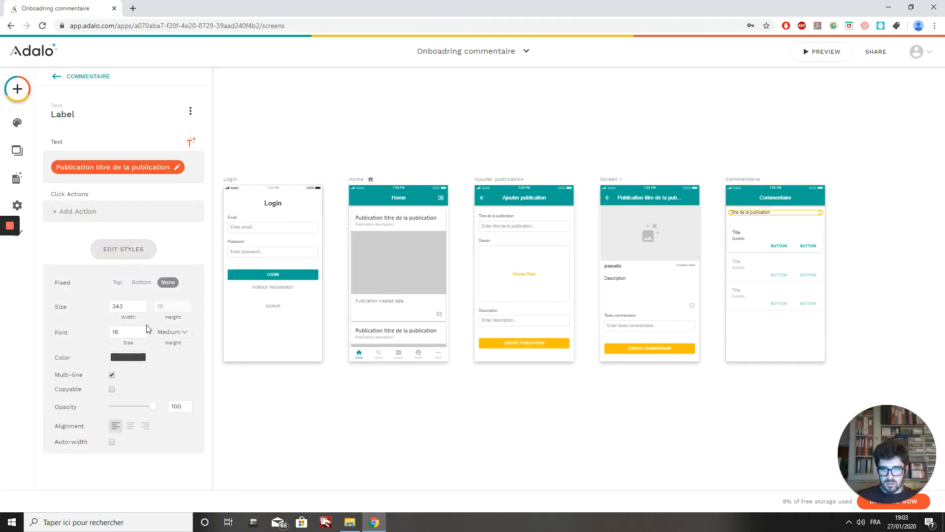
pyautogui.click(144, 330)
pyautogui.click(143, 331)
pyautogui.click(144, 331)
pyautogui.click(144, 331)
pyautogui.click(144, 330)
pyautogui.click(143, 330)
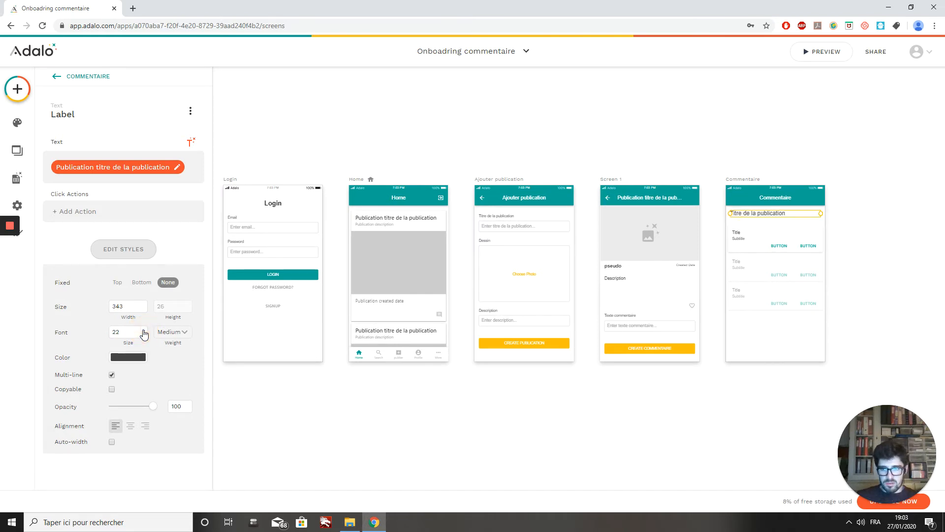
pyautogui.click(143, 331)
pyautogui.click(143, 331)
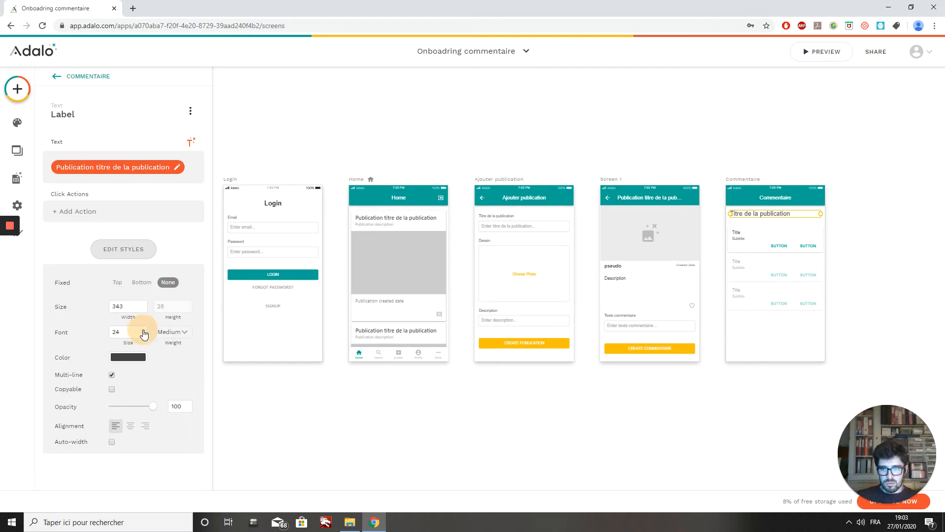
pyautogui.click(134, 426)
pyautogui.click(173, 332)
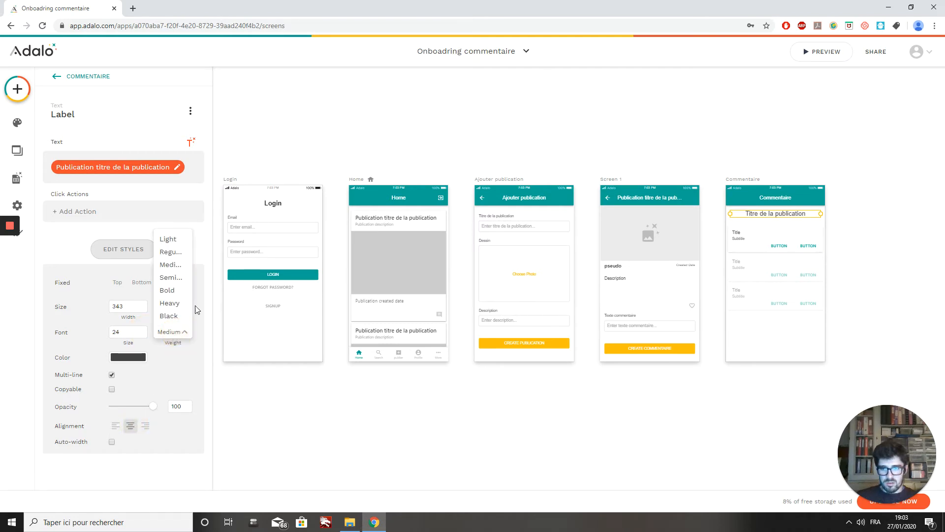
pyautogui.click(167, 290)
# Stretch the list on the Commentaire screen downward to a height of about 363.
pyautogui.click(782, 249)
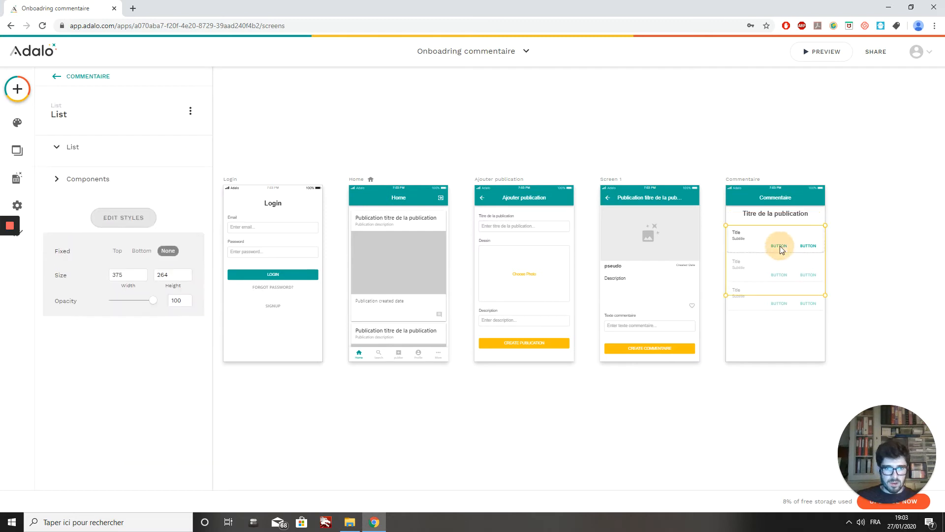
pyautogui.moveTo(782, 249); pyautogui.dragTo(778, 244)
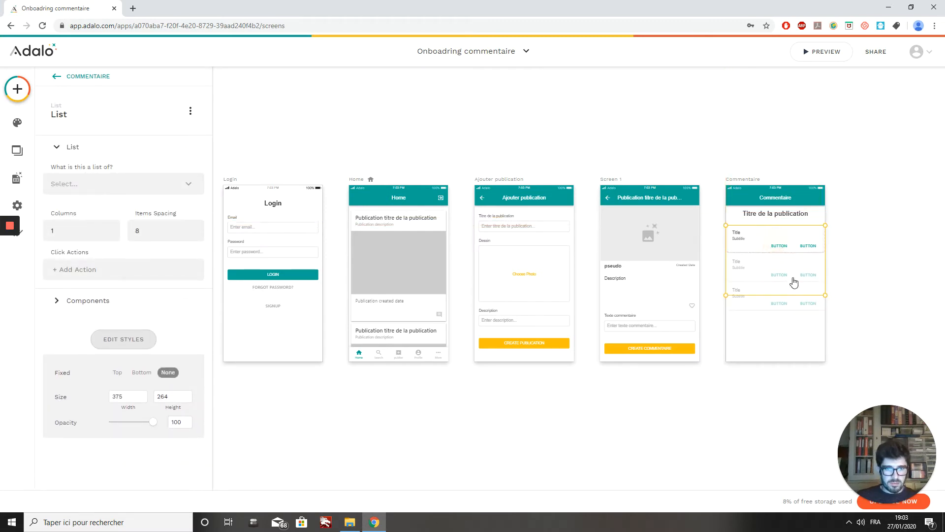
pyautogui.moveTo(777, 291); pyautogui.dragTo(775, 317)
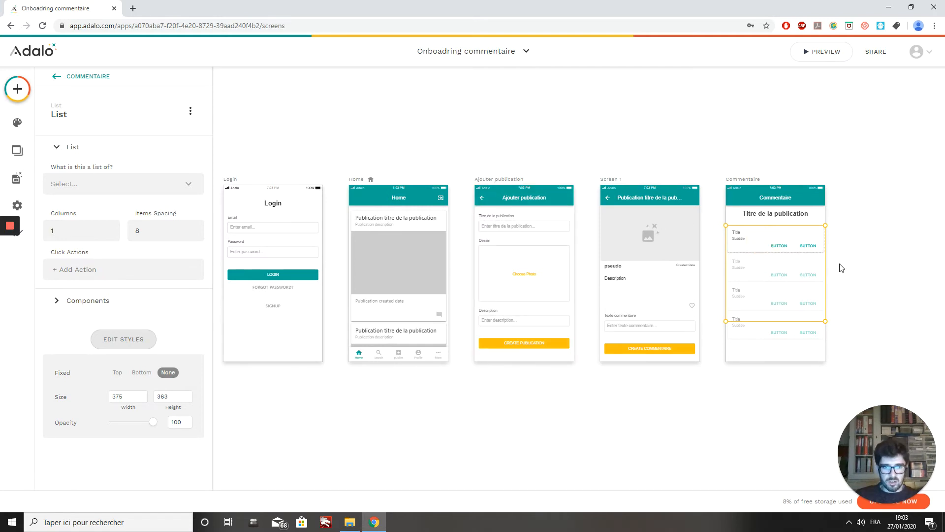
# Delete both buttons from the first item of the list on the Commentaire screen.
pyautogui.click(777, 246)
pyautogui.click(743, 240)
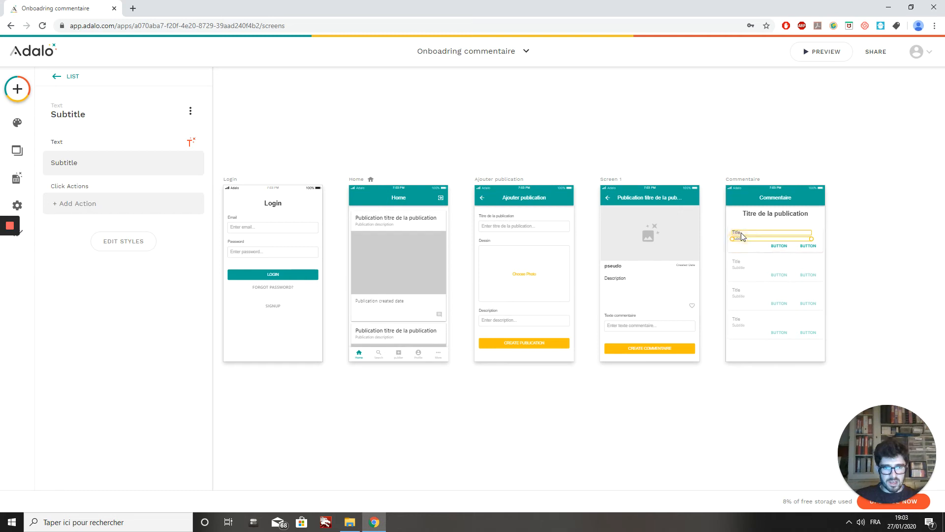
pyautogui.click(737, 233)
pyautogui.click(794, 246)
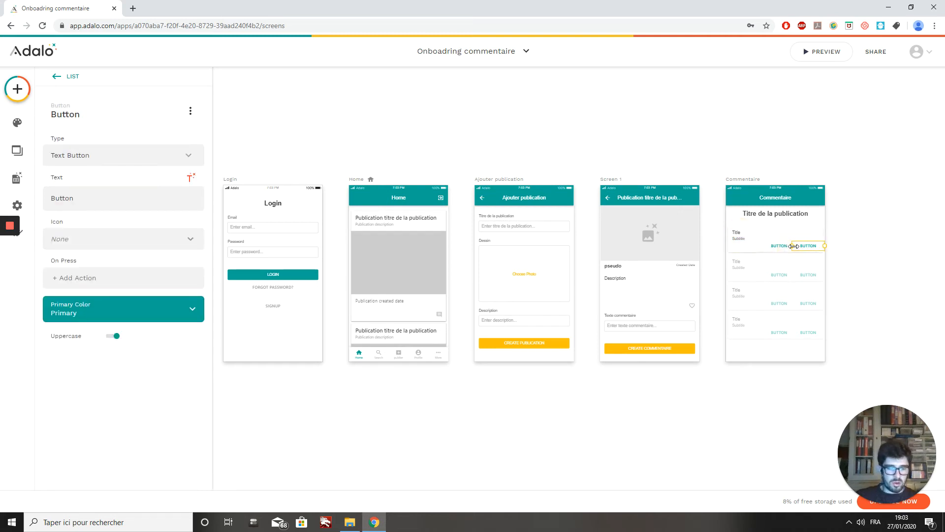
pyautogui.press('Delete')
pyautogui.click(783, 247)
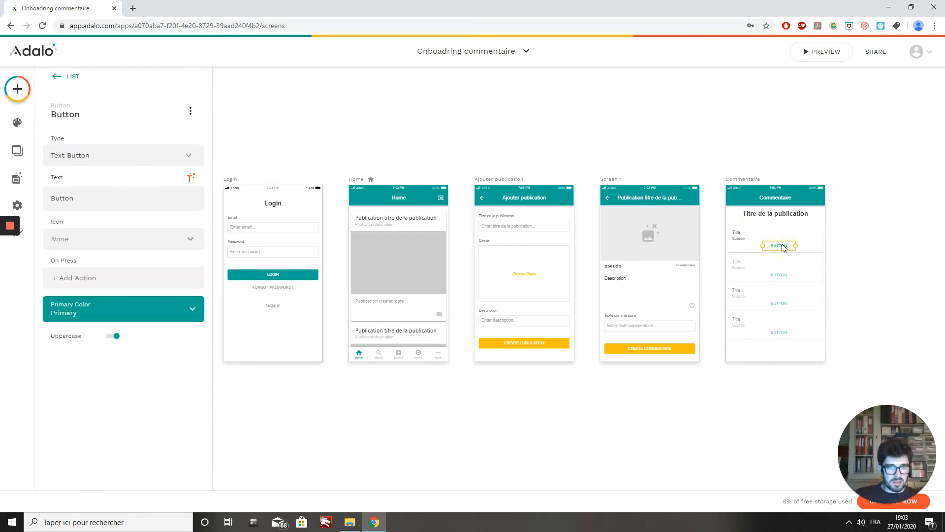
pyautogui.press('Delete')
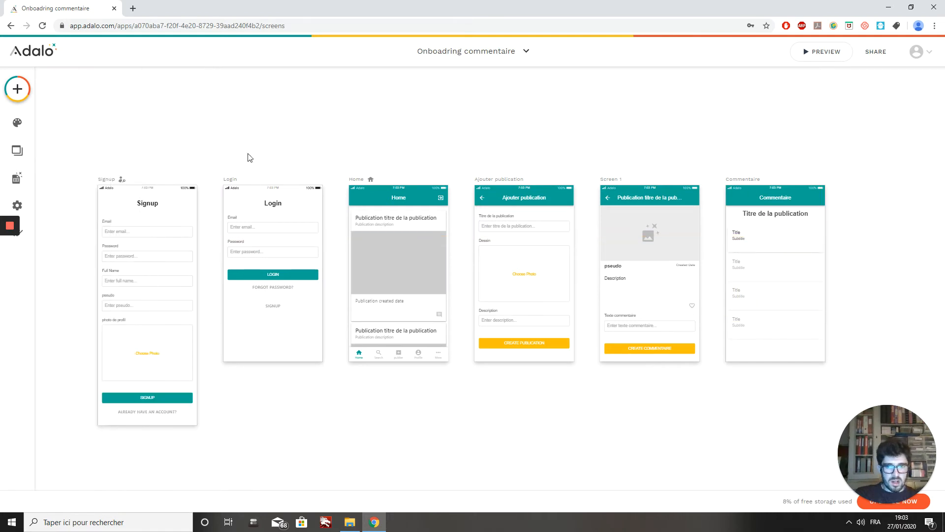
# Move the list item's title and subtitle texts to the right, leaving room at the item's left edge.
pyautogui.click(388, 264)
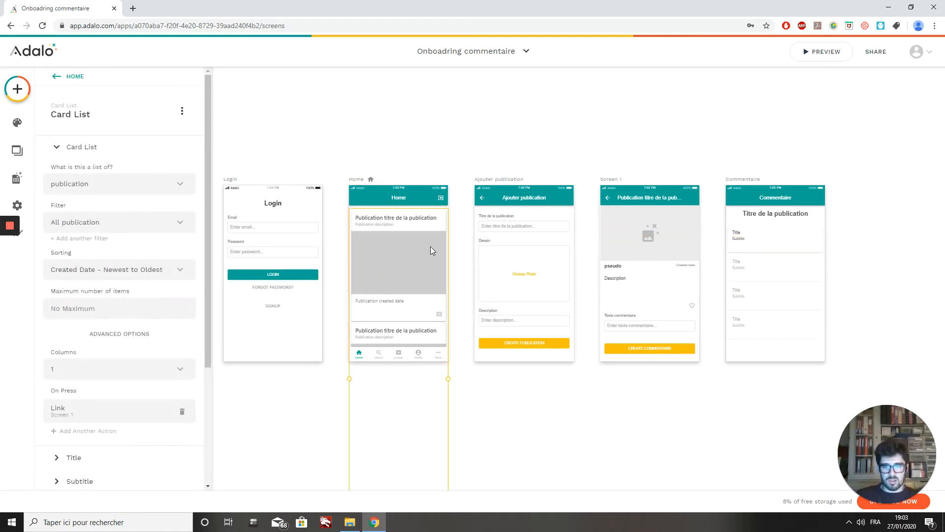
pyautogui.click(775, 276)
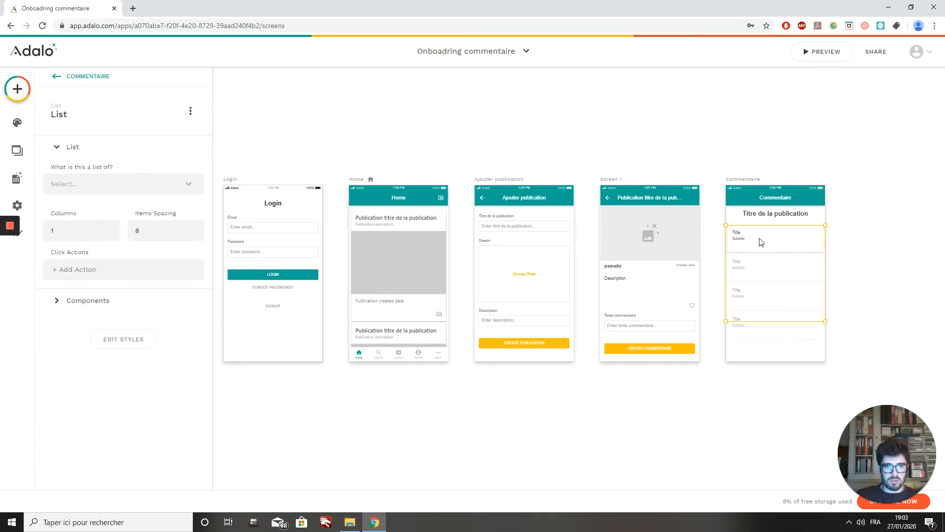
pyautogui.click(741, 241)
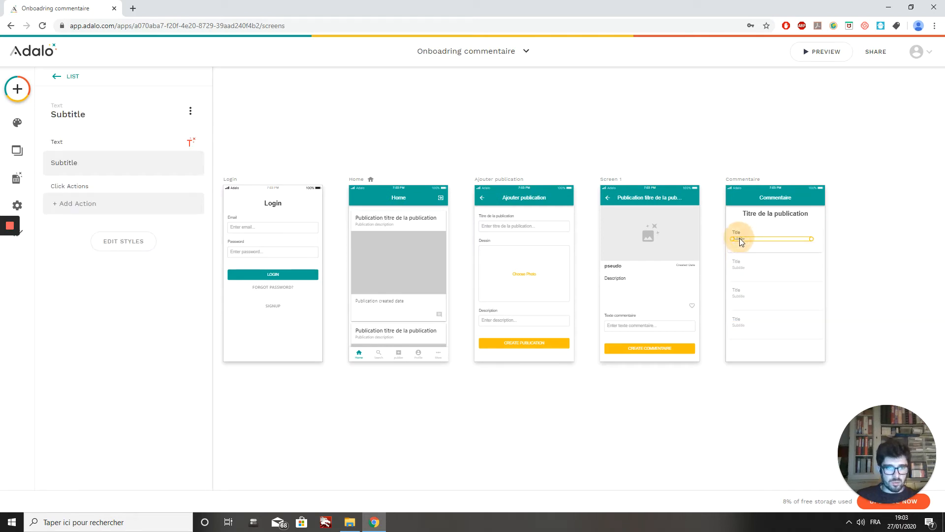
pyautogui.moveTo(739, 238); pyautogui.dragTo(757, 238)
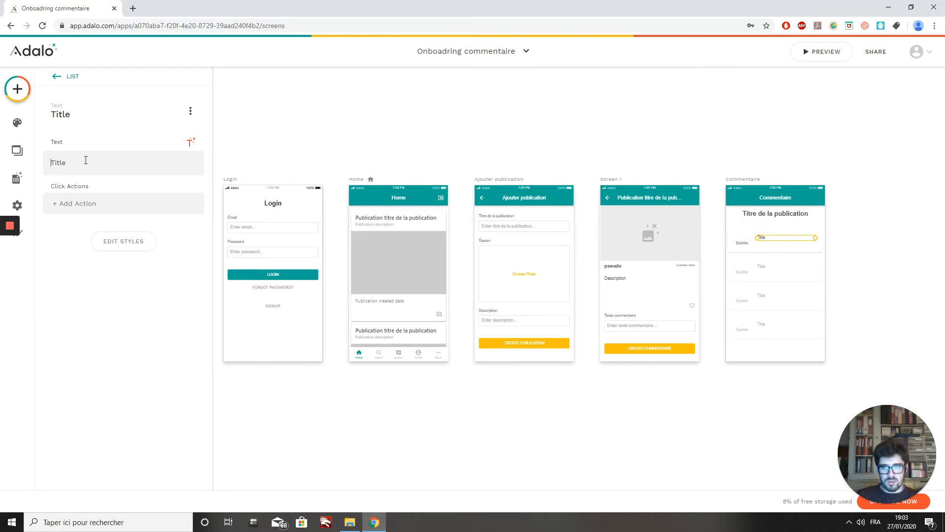
# Clear the text of the list item's title.
pyautogui.press('BackSpace')
pyautogui.press('BackSpace')
pyautogui.press('BackSpace')
pyautogui.press('BackSpace')
pyautogui.press('BackSpace')
pyautogui.click(191, 142)
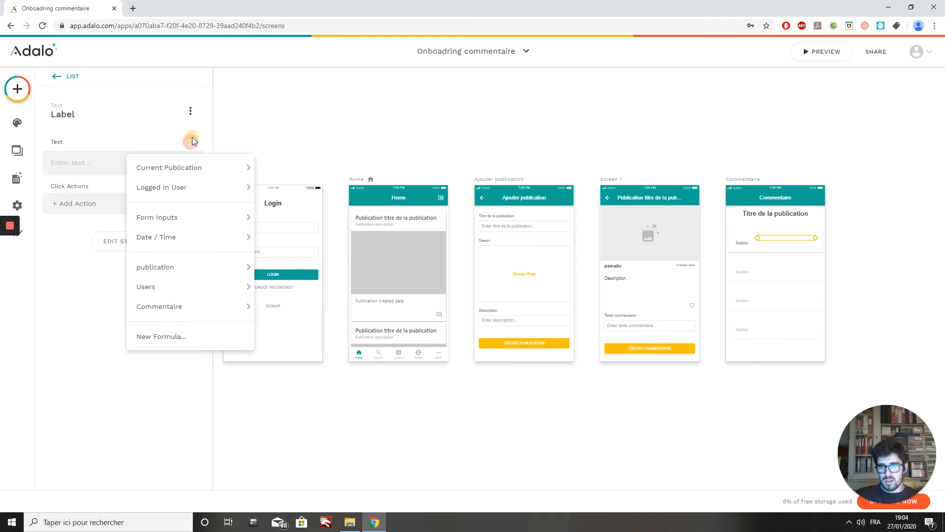
pyautogui.moveTo(141, 221)
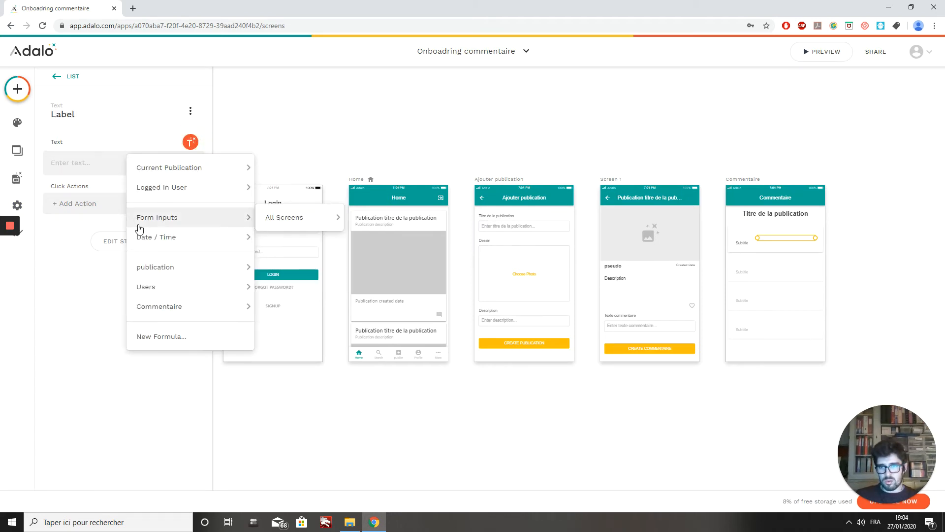
pyautogui.moveTo(182, 166)
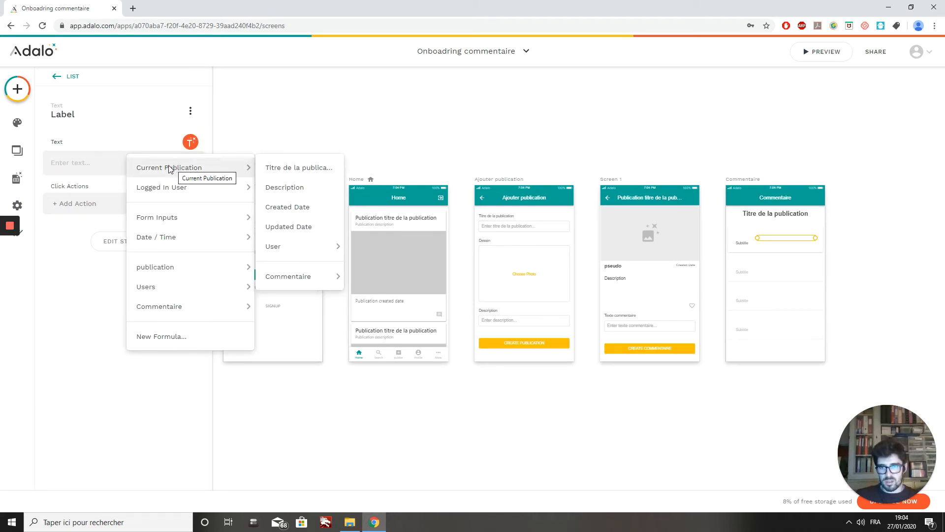
pyautogui.moveTo(303, 282)
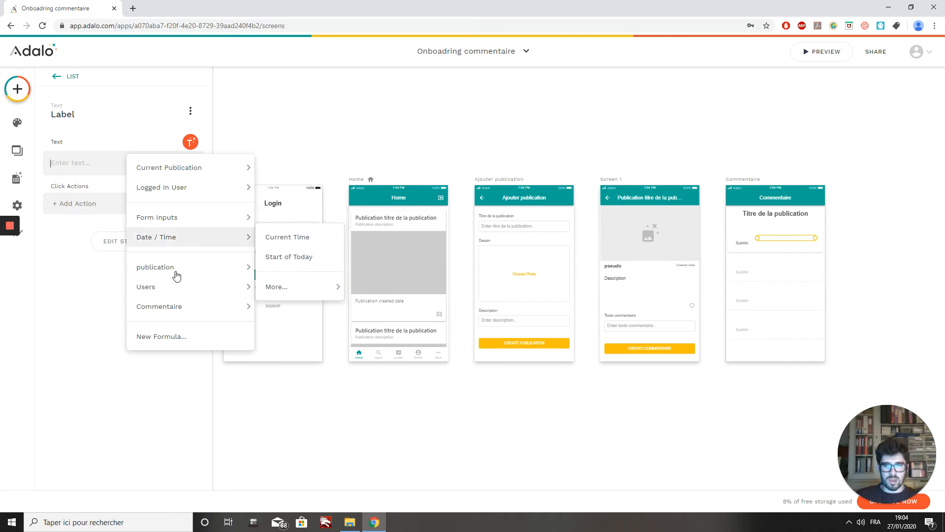
pyautogui.click(393, 115)
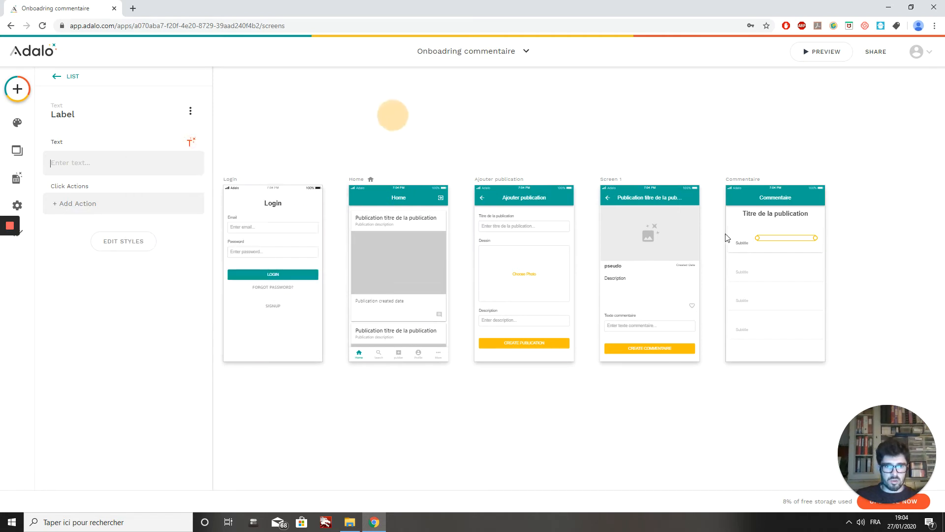
# Enter ",dqsfdfd" as placeholder text for the list item's title.
pyautogui.click(110, 164)
pyautogui.write('dqsfdfd')
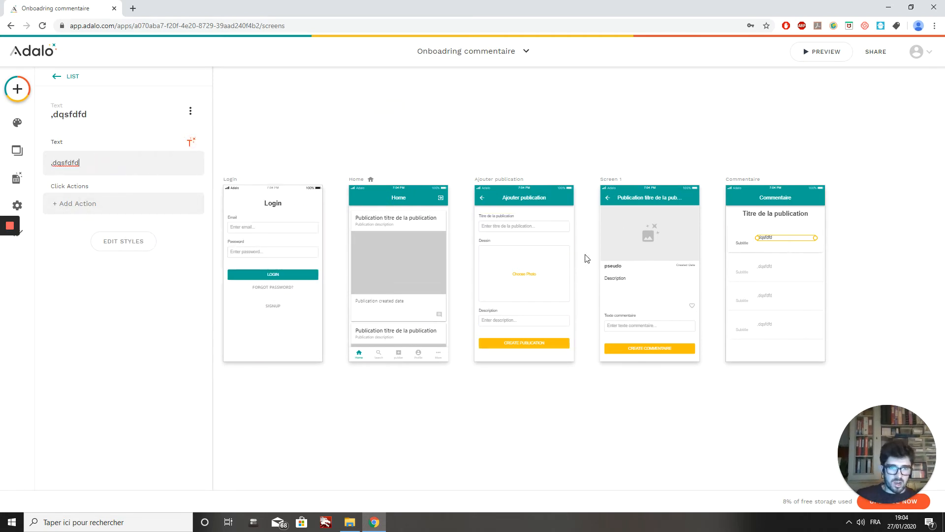
# Add an image component inside the Commentaire list, shrink it to a small thumbnail and place it left of the title text.
pyautogui.click(783, 290)
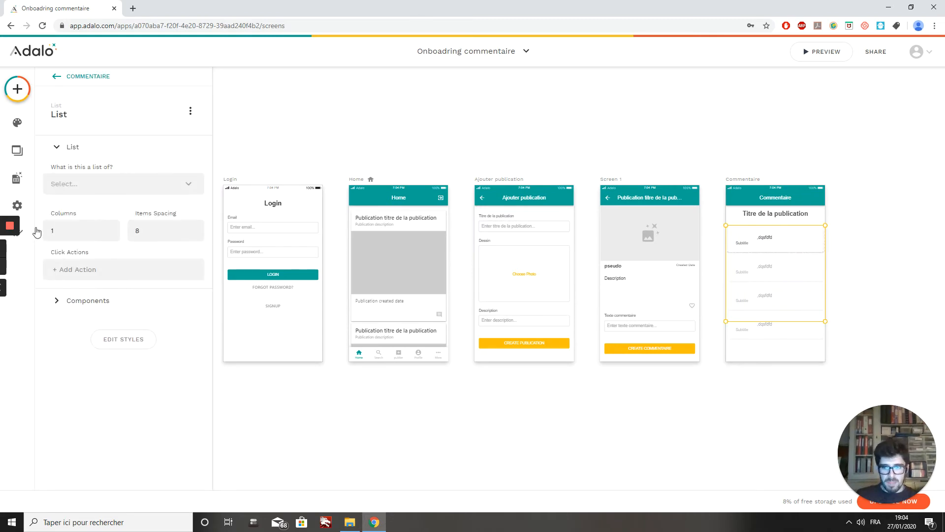
pyautogui.click(83, 300)
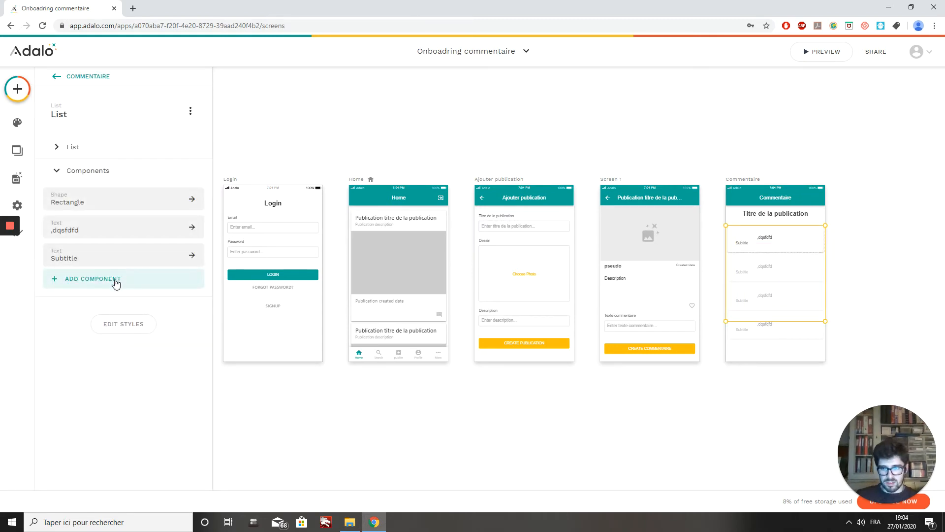
pyautogui.click(116, 283)
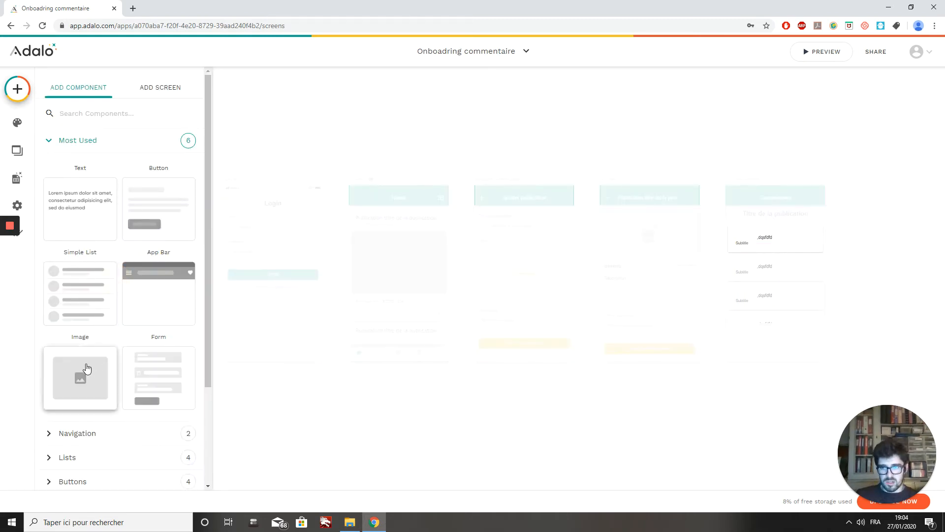
pyautogui.click(69, 375)
pyautogui.click(761, 240)
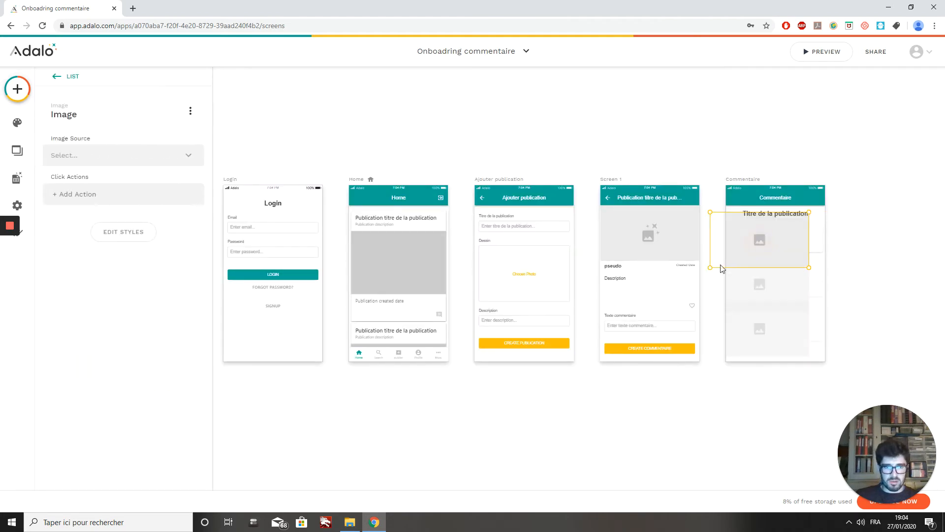
pyautogui.moveTo(710, 266); pyautogui.dragTo(792, 230)
pyautogui.moveTo(801, 225); pyautogui.dragTo(741, 238)
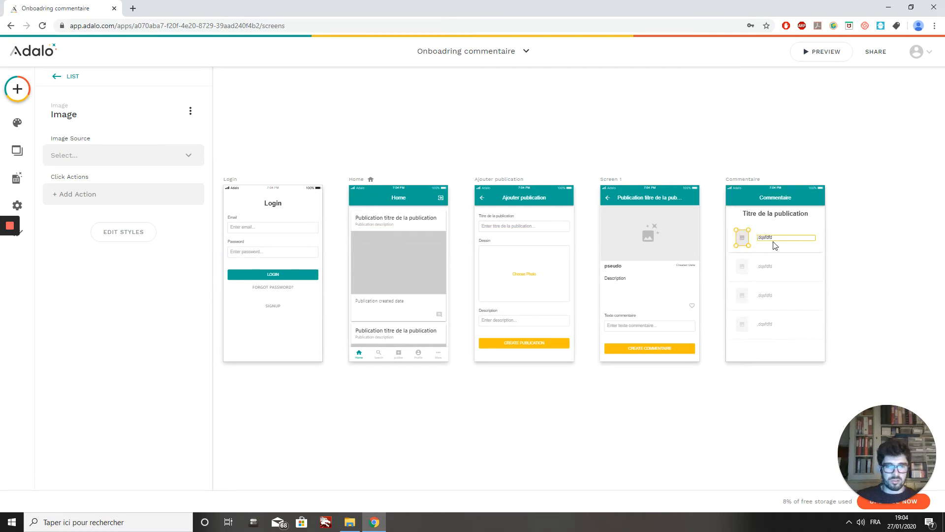
# Add a second image to the list item and resize it to fit beside the thumbnail, over the title text.
pyautogui.click(776, 300)
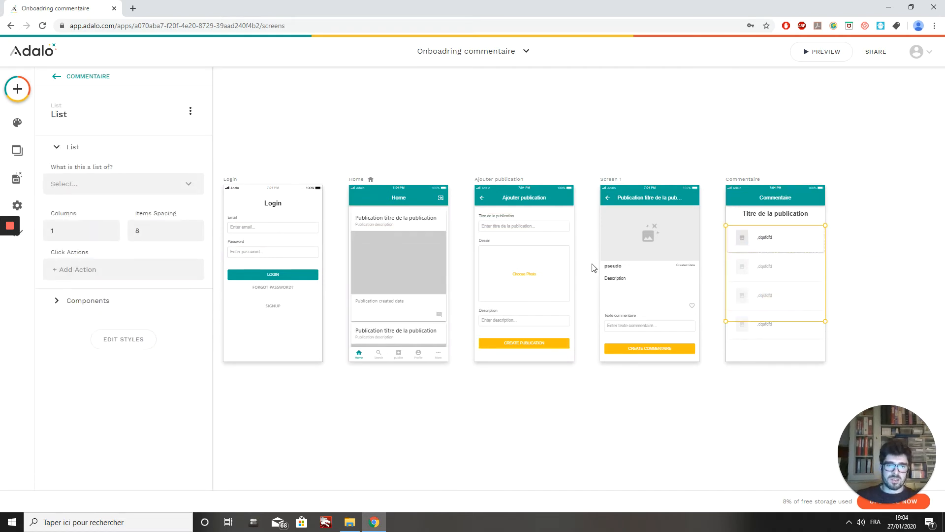
pyautogui.click(17, 89)
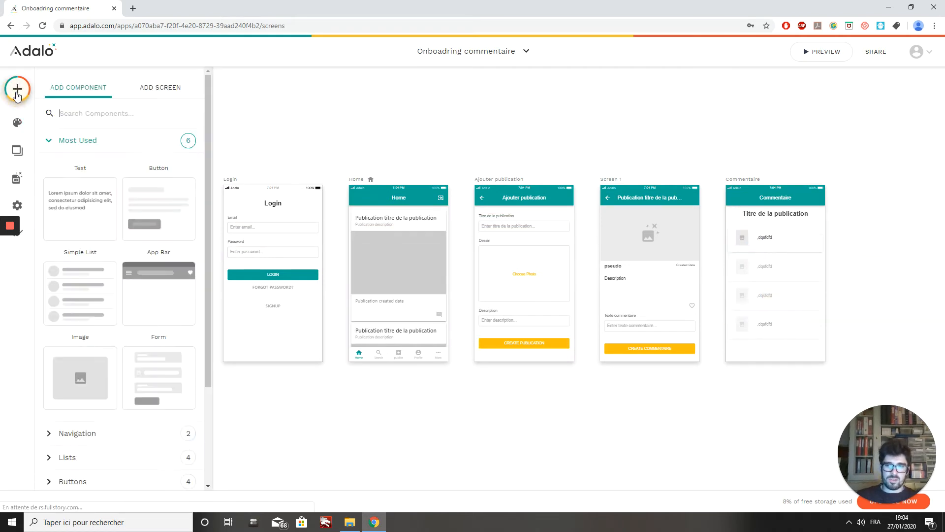
pyautogui.moveTo(81, 370); pyautogui.dragTo(788, 276)
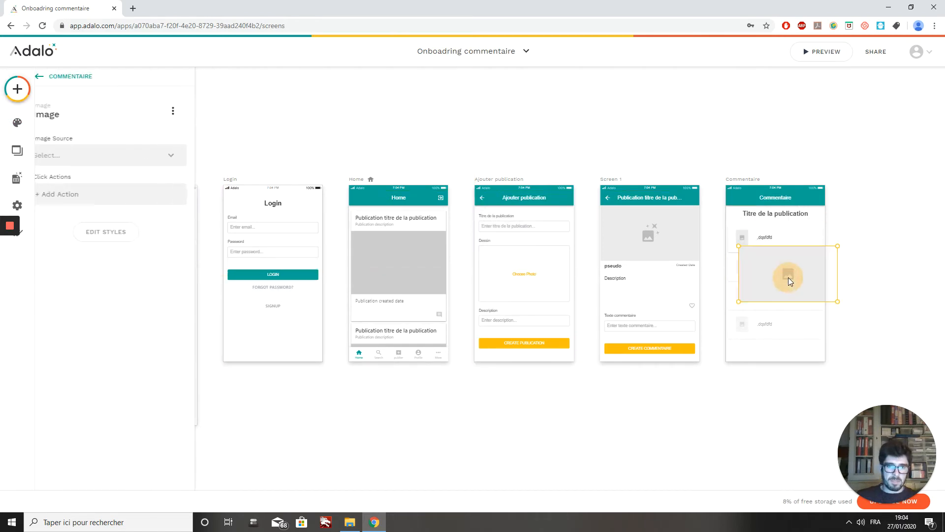
pyautogui.moveTo(740, 300); pyautogui.dragTo(780, 243)
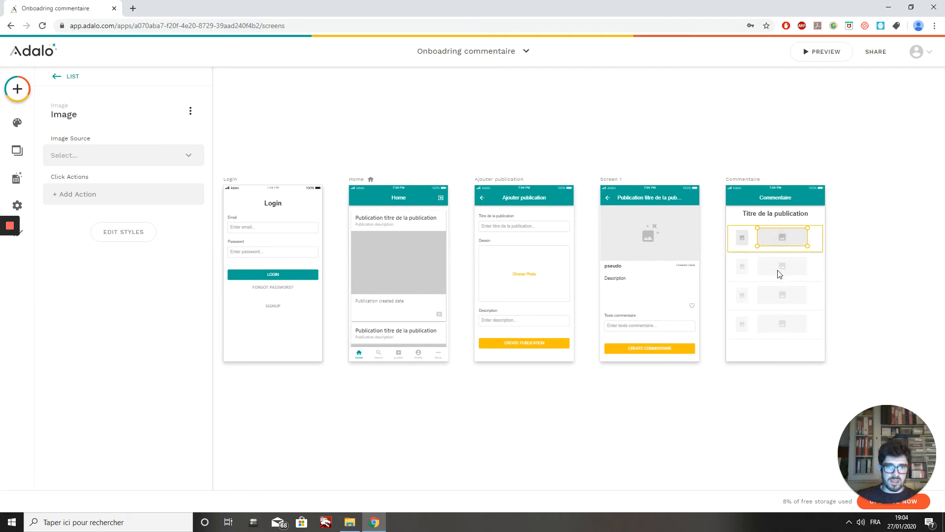
pyautogui.click(785, 239)
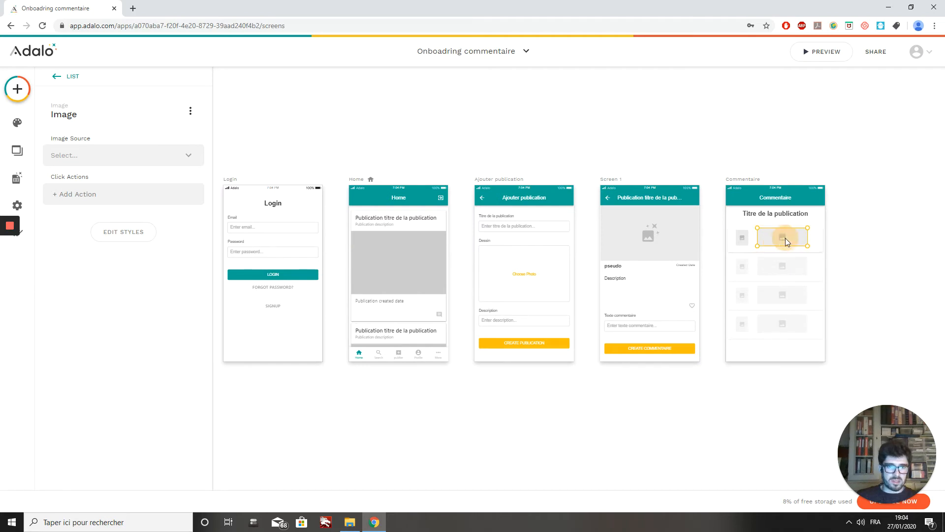
pyautogui.click(161, 162)
pyautogui.moveTo(112, 199)
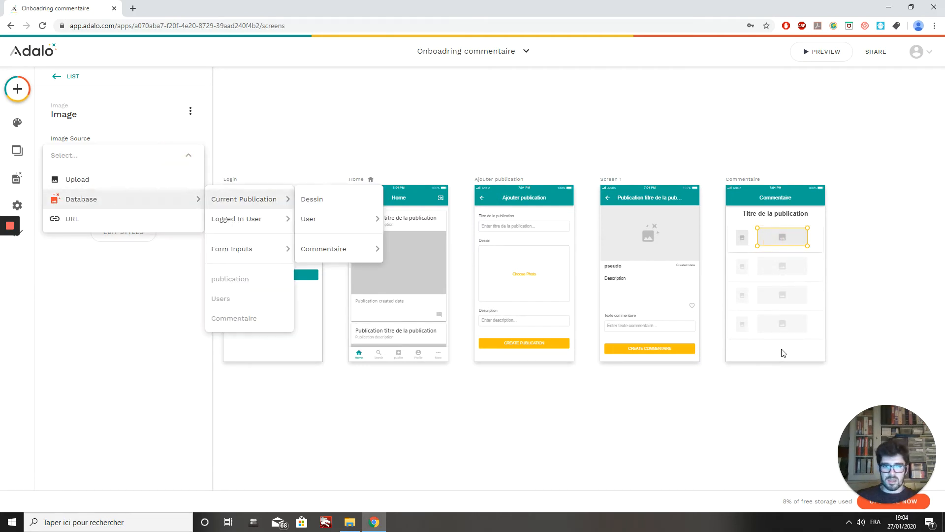
pyautogui.click(796, 318)
# Make the list on the Commentaire screen a list of the Commentaire collection.
pyautogui.click(795, 317)
pyautogui.click(88, 187)
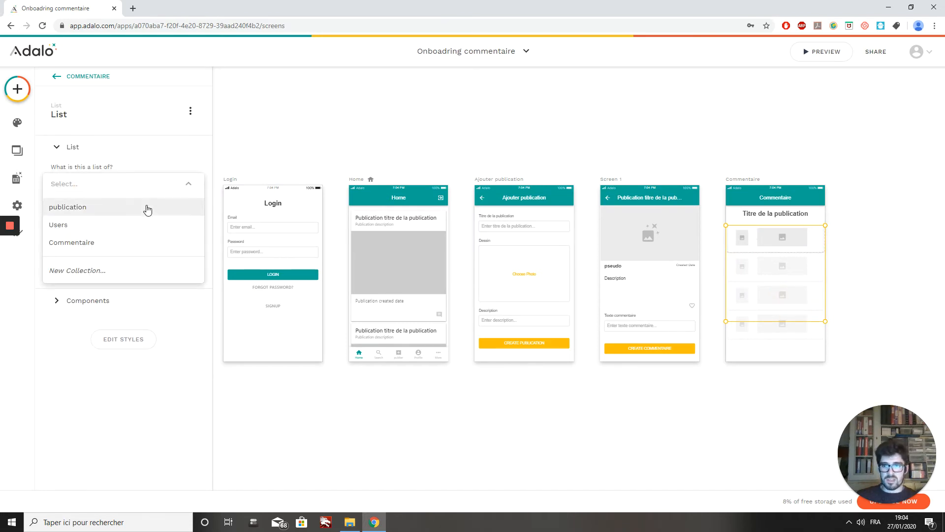
pyautogui.click(109, 243)
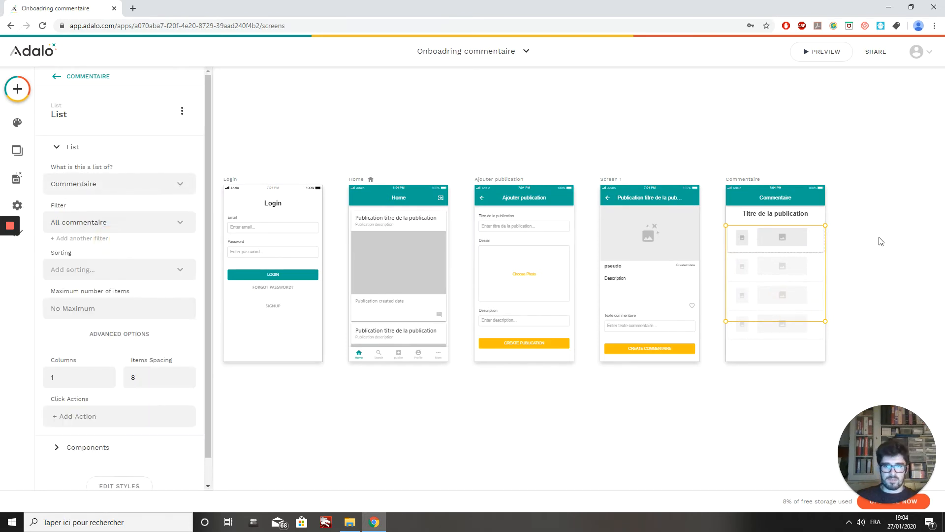
pyautogui.click(776, 239)
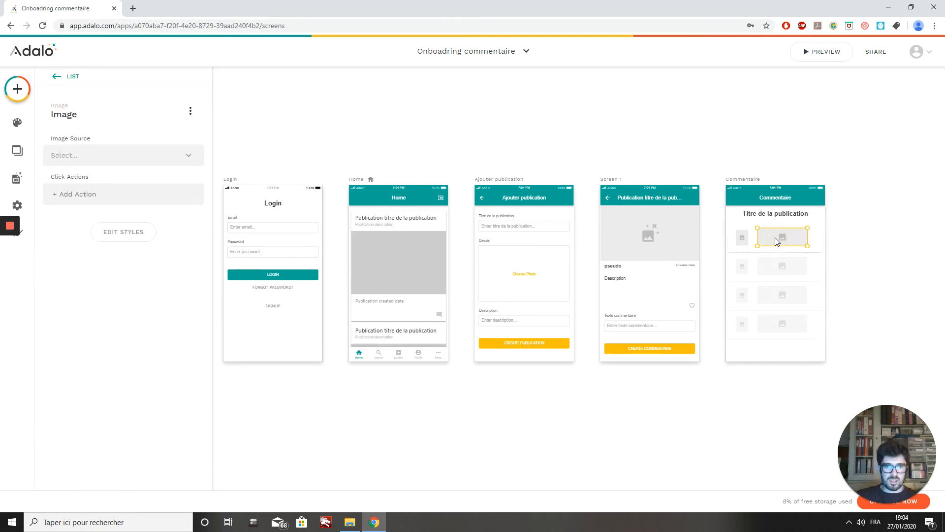
pyautogui.click(148, 157)
pyautogui.moveTo(114, 197)
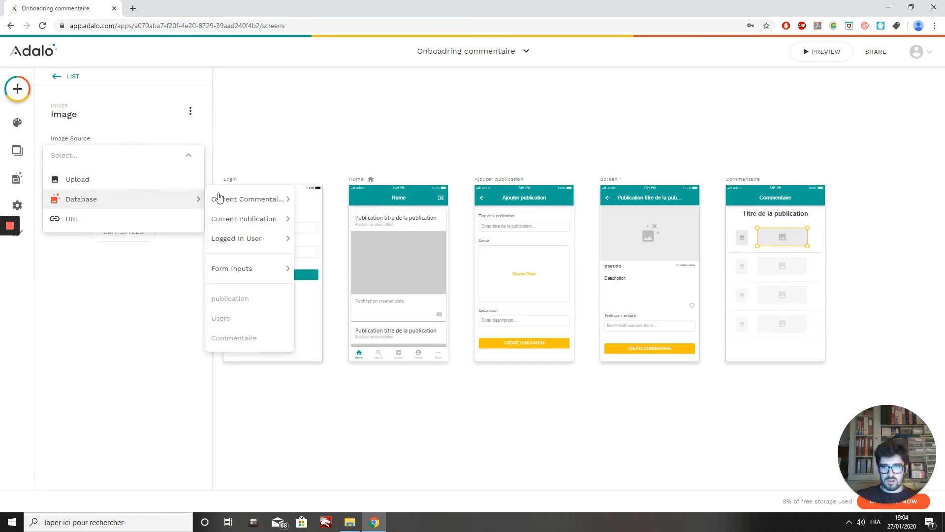
pyautogui.moveTo(270, 197)
pyautogui.moveTo(348, 198)
pyautogui.click(371, 138)
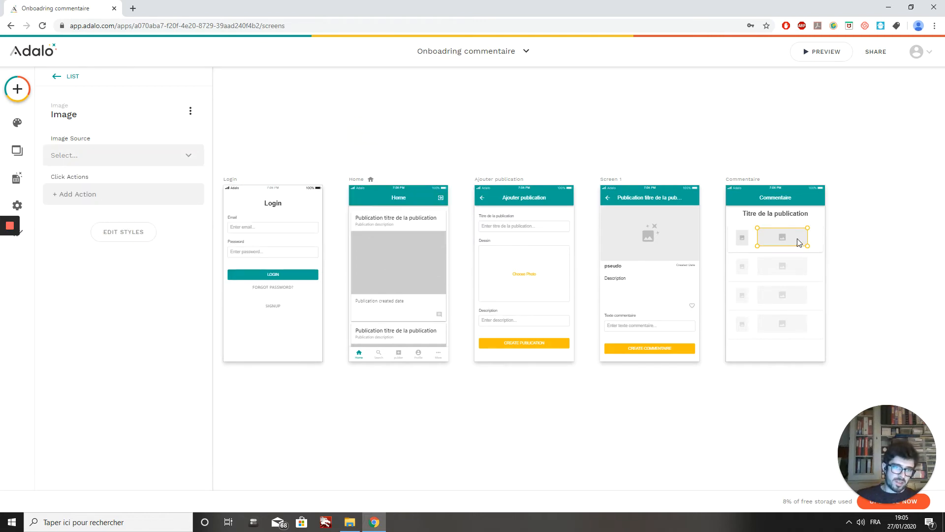
# Delete the larger second image from the list item.
pyautogui.click(784, 239)
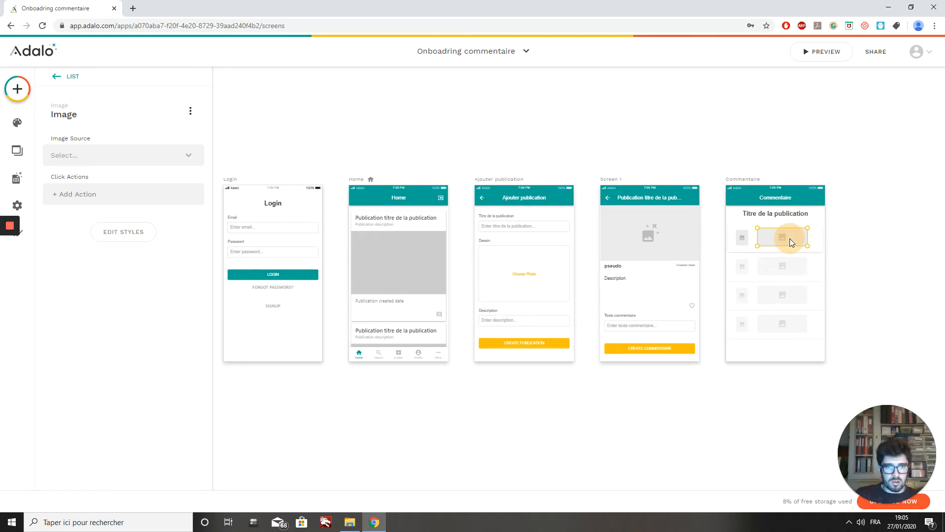
pyautogui.click(744, 241)
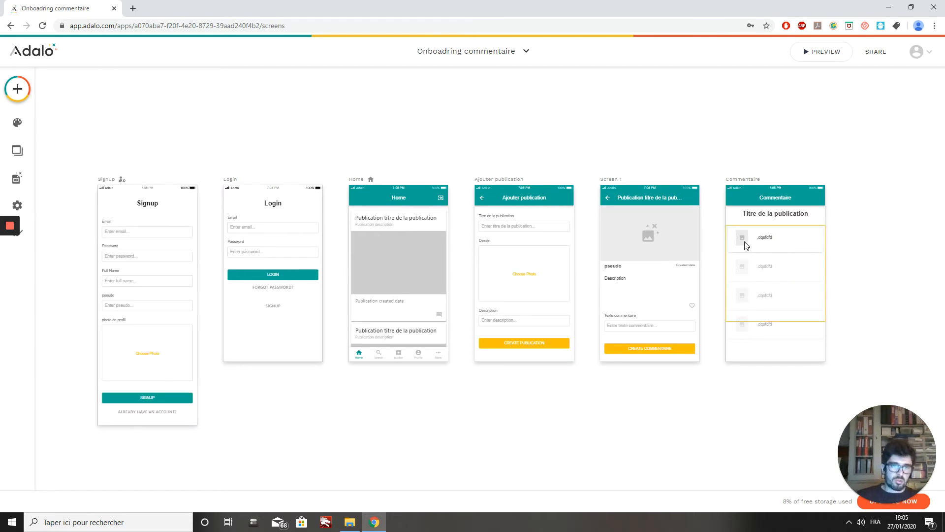
pyautogui.click(744, 242)
pyautogui.click(753, 279)
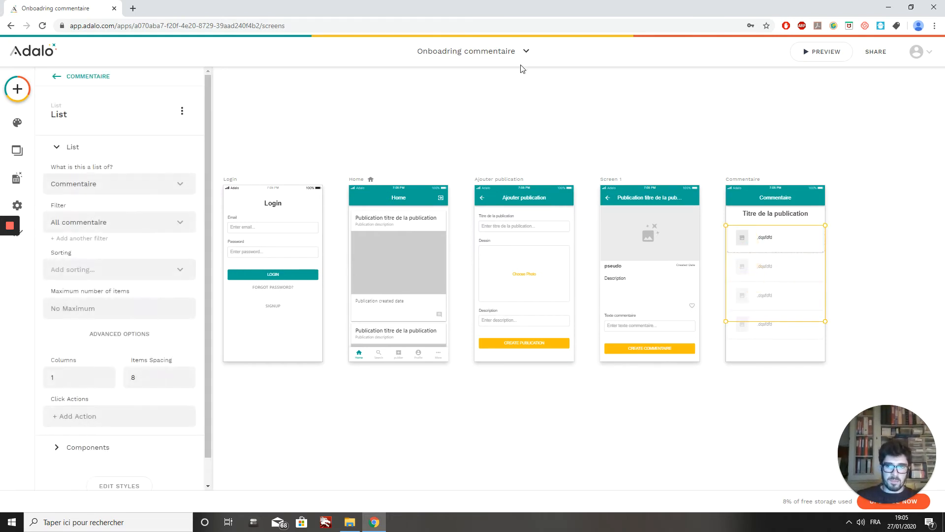
pyautogui.scroll(-1, 123, 345)
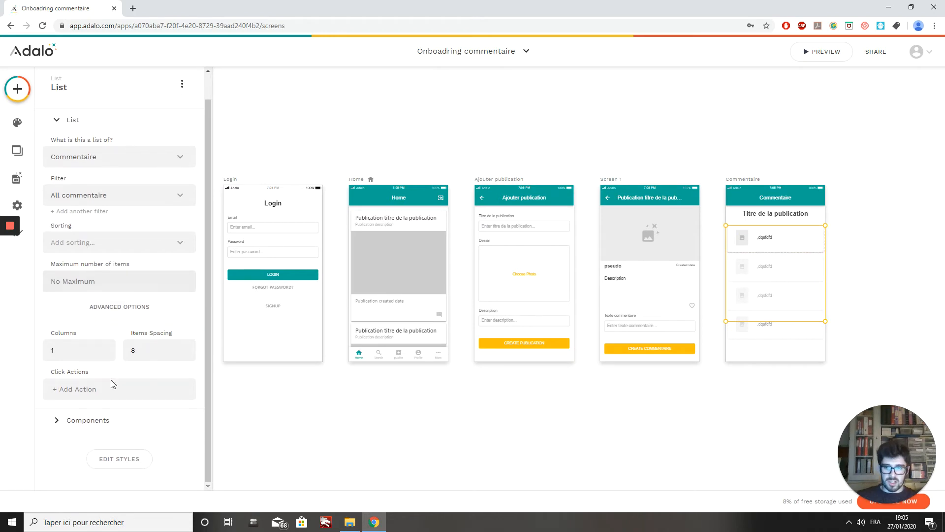
pyautogui.click(86, 422)
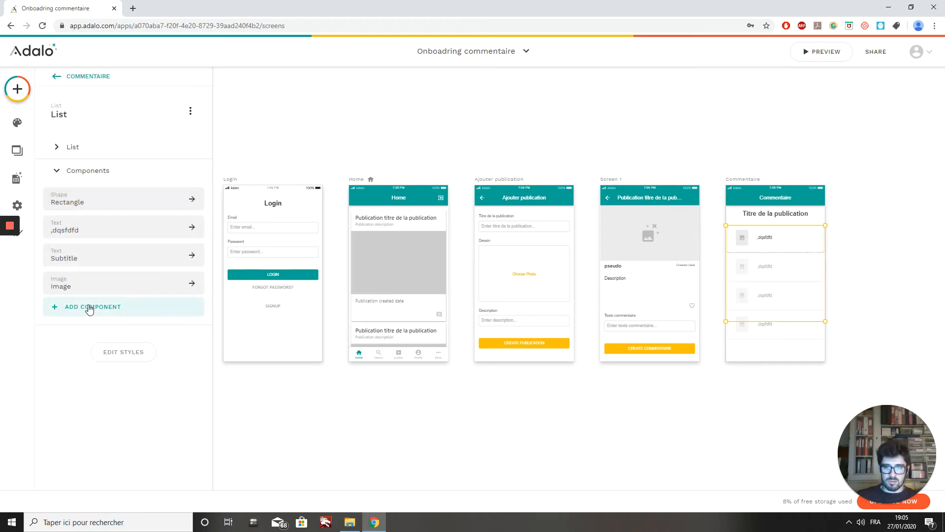
pyautogui.click(88, 308)
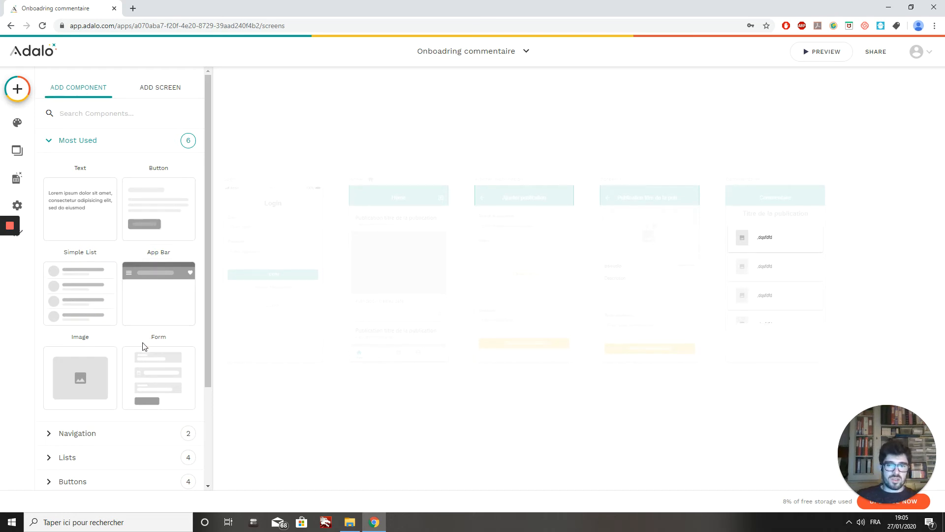
pyautogui.scroll(-3, 108, 420)
pyautogui.scroll(3, 112, 192)
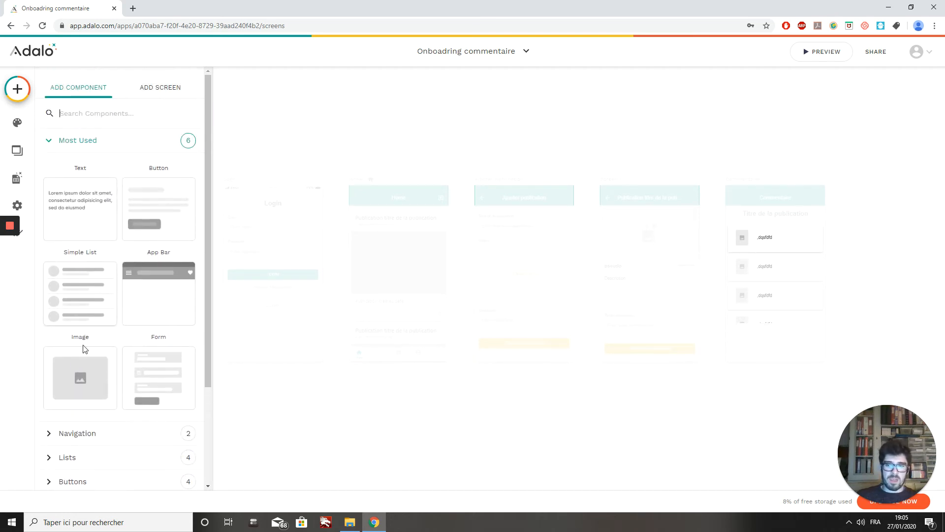
# Set the list item's thumbnail image to 50 by 50 and move it to the item's upper-left corner.
pyautogui.click(744, 238)
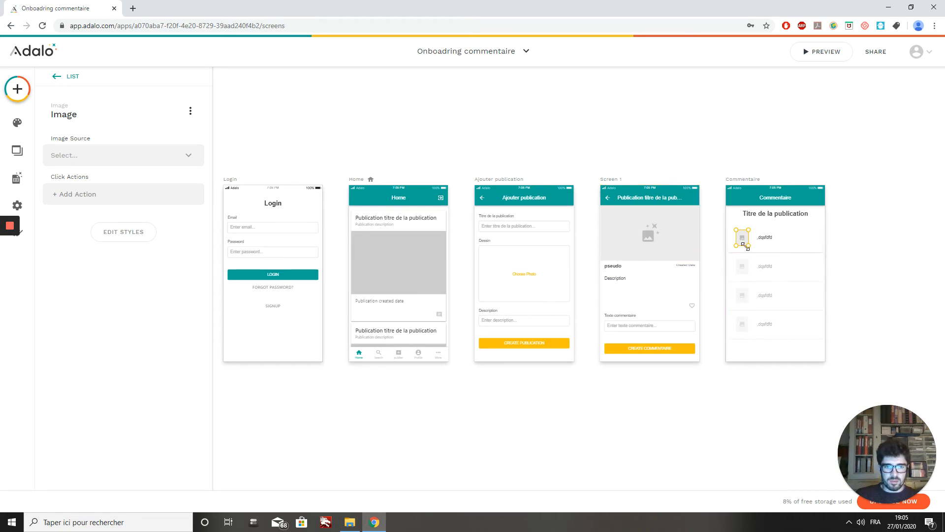
pyautogui.click(128, 237)
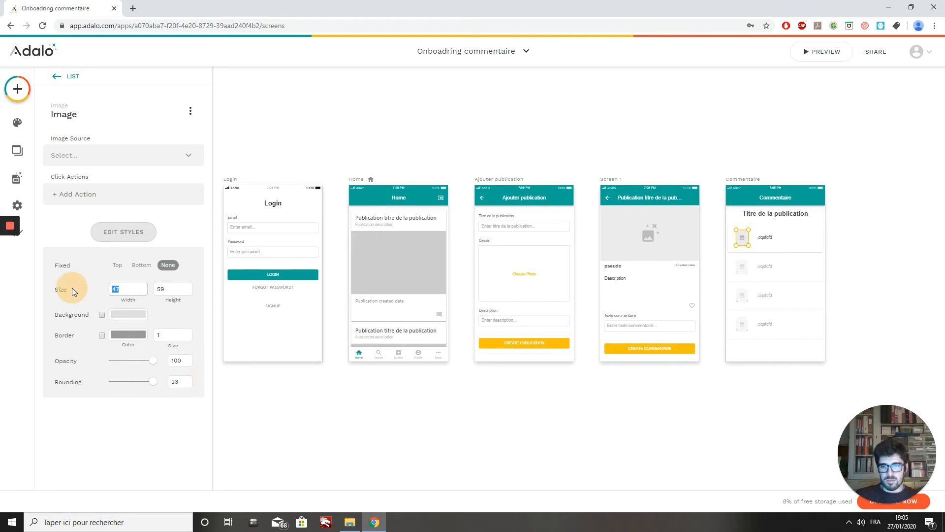
pyautogui.write('50')
pyautogui.click(172, 289)
pyautogui.write('5')
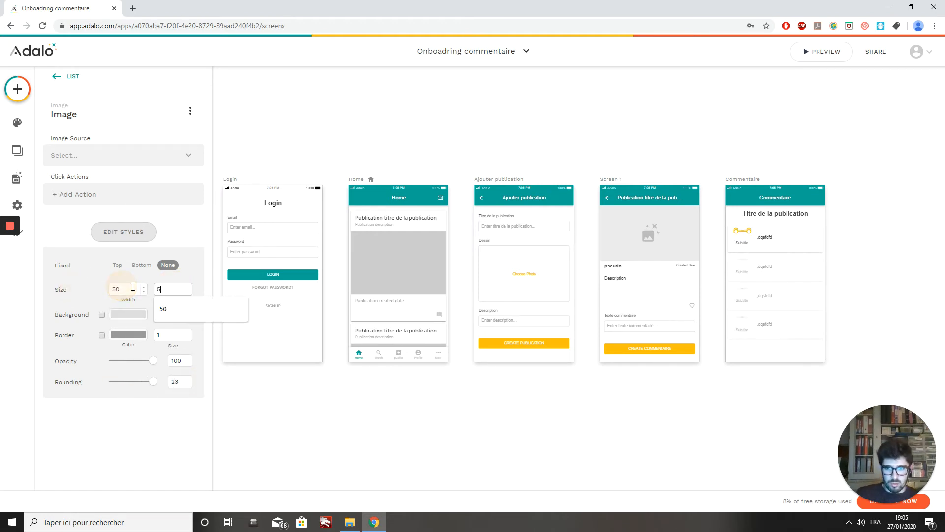
pyautogui.write('0')
pyautogui.press('Return')
pyautogui.moveTo(744, 238); pyautogui.dragTo(737, 232)
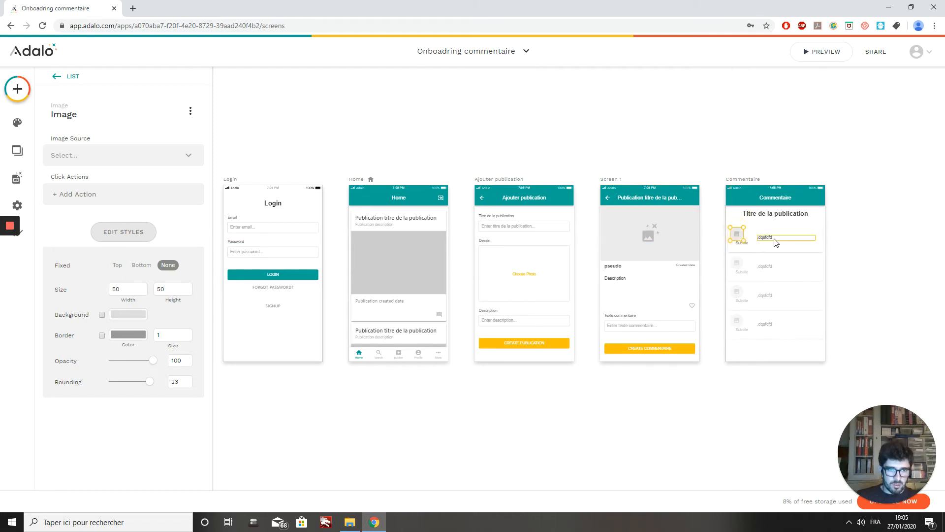
# Move the list item's title text up beside the thumbnail and widen it to about 269.
pyautogui.scroll(2, 896, 262)
pyautogui.scroll(4, 892, 266)
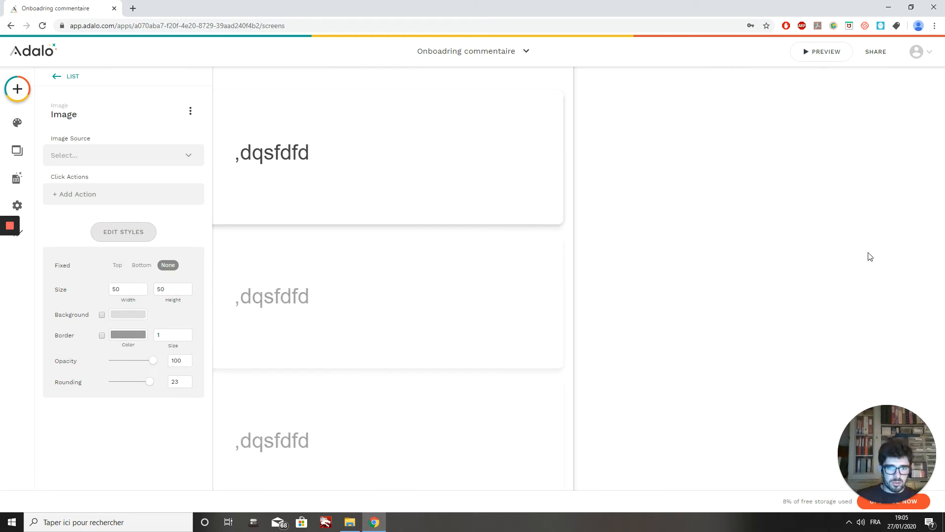
pyautogui.scroll(-3, 843, 252)
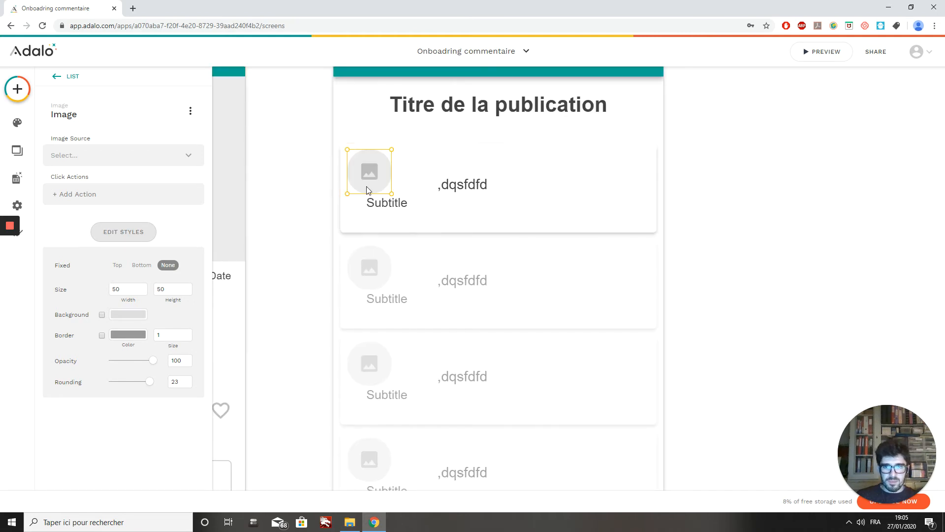
pyautogui.moveTo(474, 190); pyautogui.dragTo(443, 182)
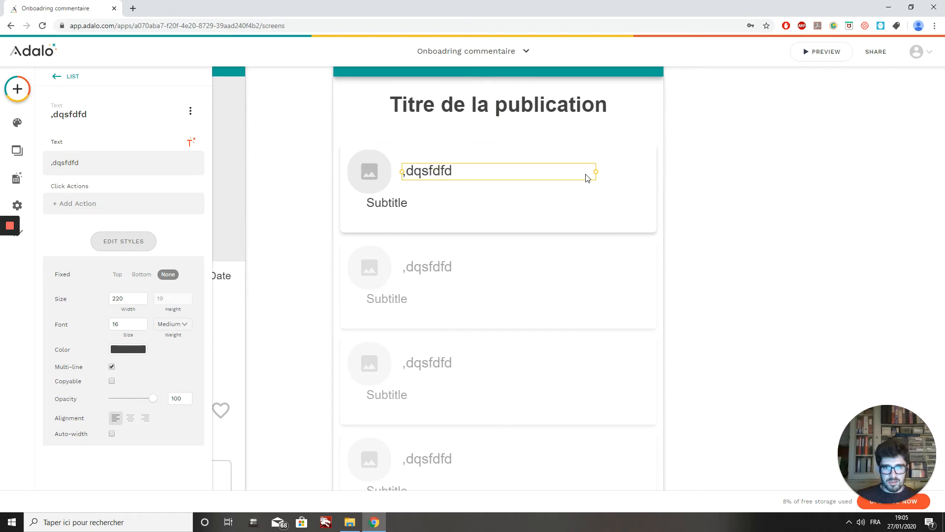
pyautogui.moveTo(598, 170); pyautogui.dragTo(639, 172)
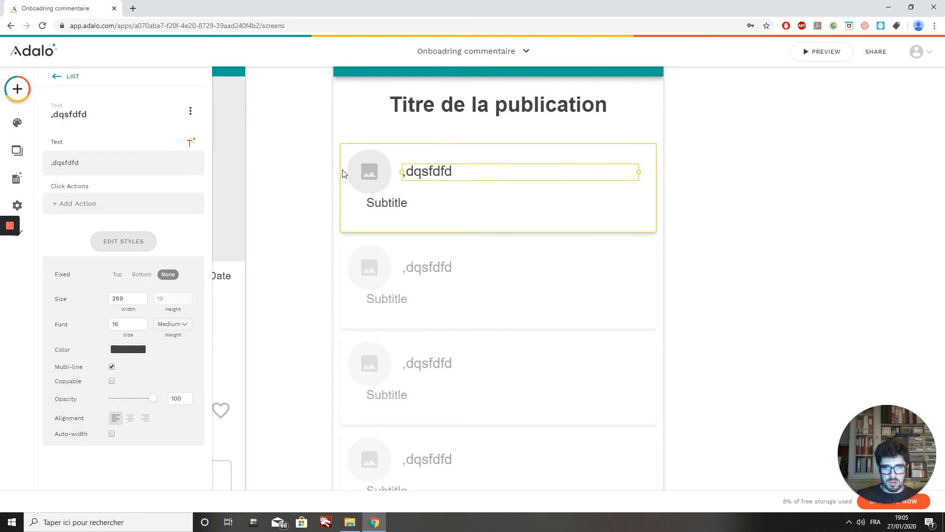
# Give the thumbnail a rounding of 25 and a size of 40 by 40, and shift the title text closer to it.
pyautogui.click(360, 177)
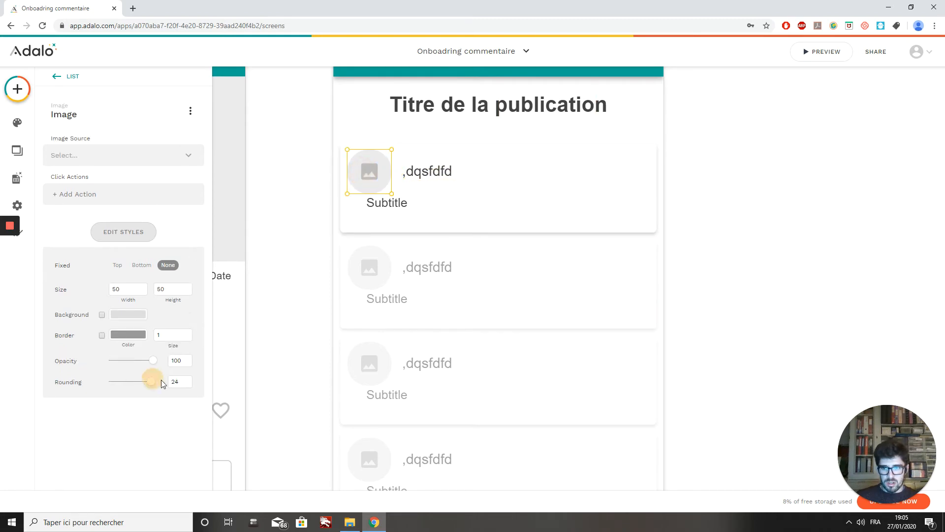
pyautogui.moveTo(153, 382); pyautogui.dragTo(172, 382)
pyautogui.moveTo(125, 289); pyautogui.dragTo(108, 287)
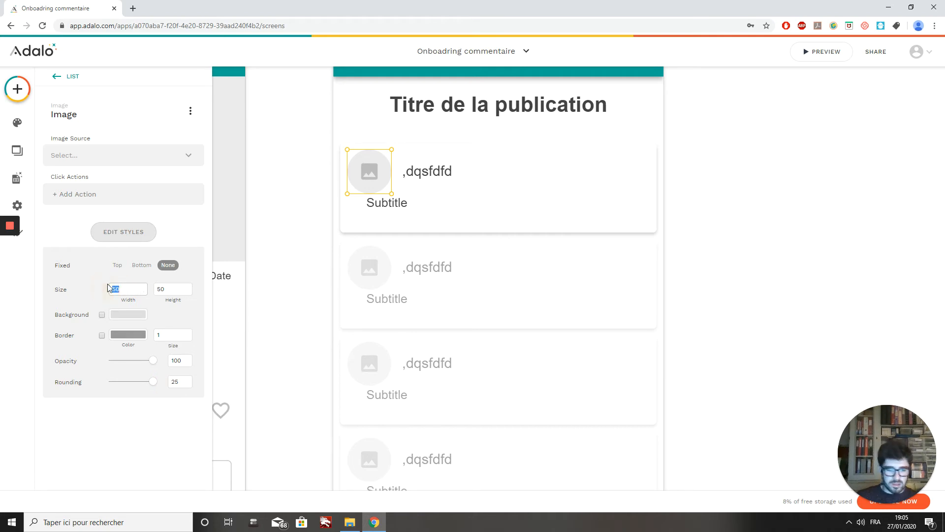
pyautogui.write('40')
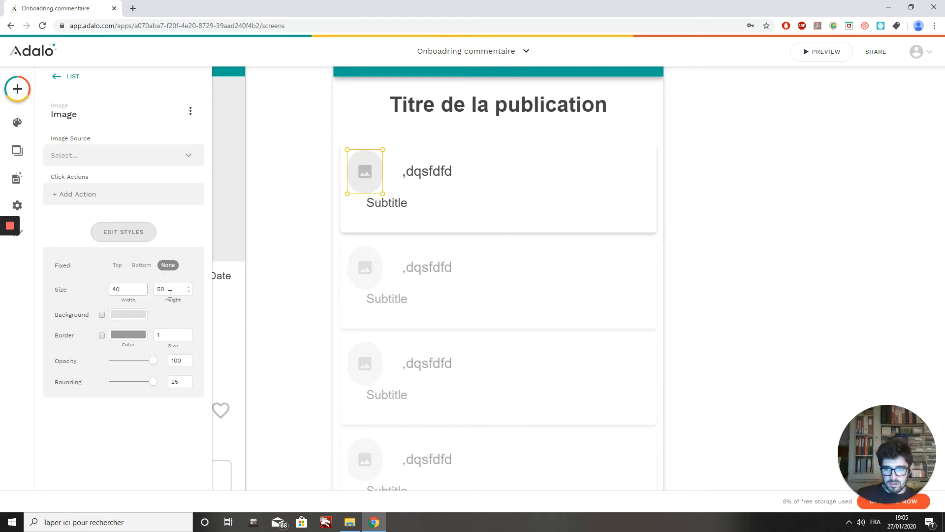
pyautogui.doubleClick(170, 293)
pyautogui.write('40')
pyautogui.click(418, 172)
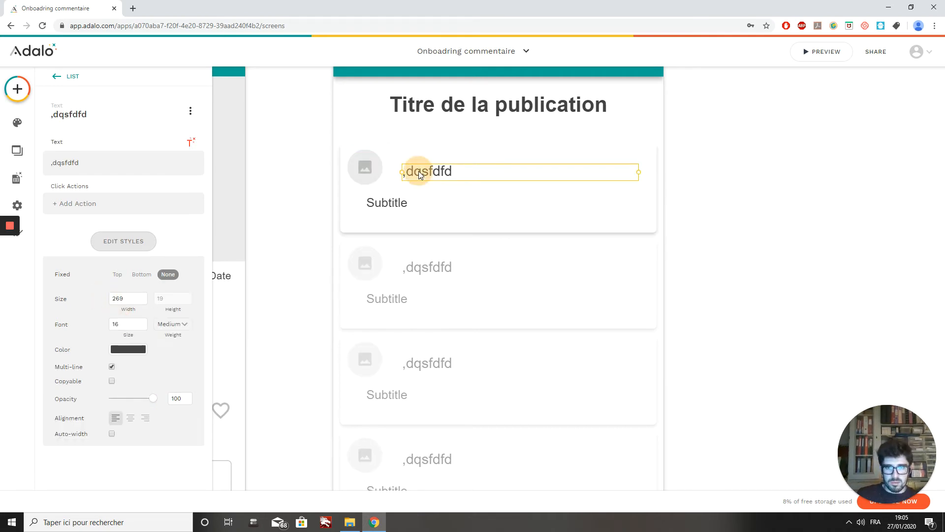
pyautogui.moveTo(419, 170); pyautogui.dragTo(412, 165)
# Align the subtitle under the thumbnail with a width of about 343, and shorten the background rectangle to about 84 high.
pyautogui.click(397, 203)
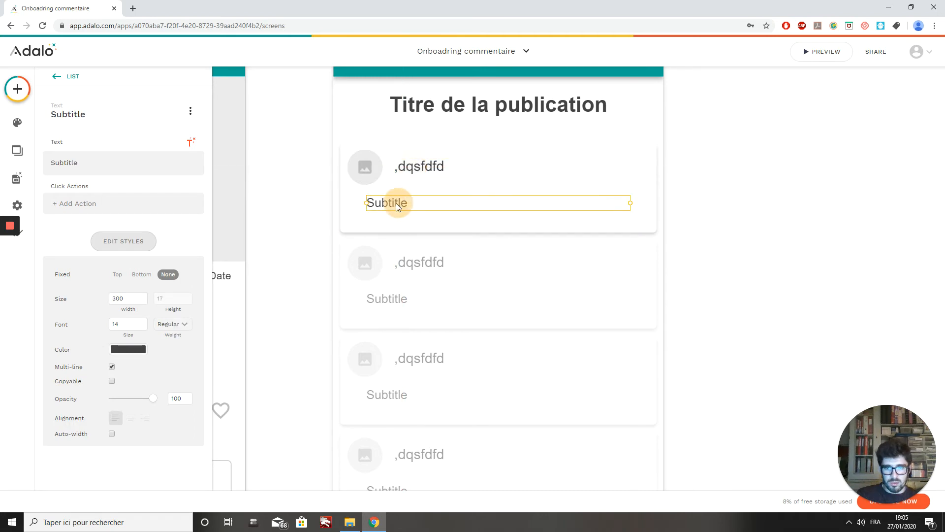
pyautogui.moveTo(396, 203); pyautogui.dragTo(385, 203)
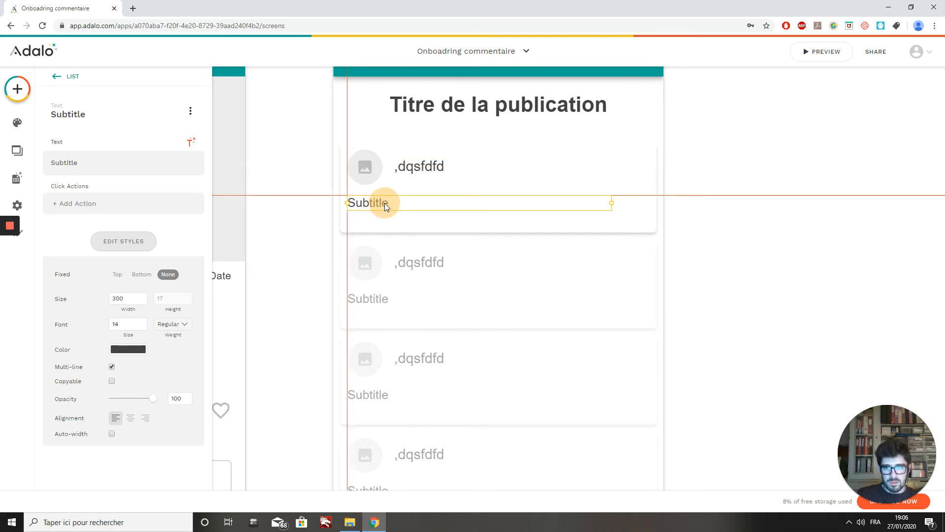
pyautogui.moveTo(611, 203); pyautogui.dragTo(643, 202)
pyautogui.click(506, 228)
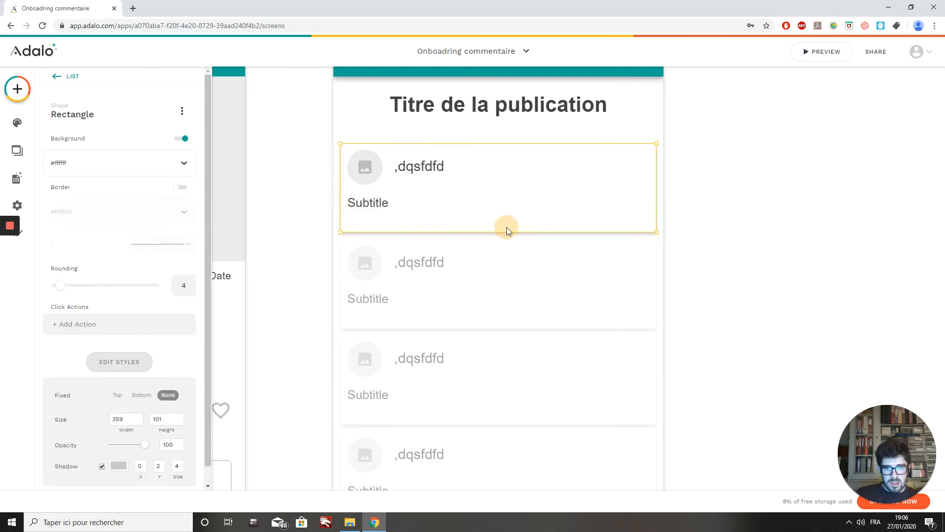
pyautogui.moveTo(502, 228); pyautogui.dragTo(505, 216)
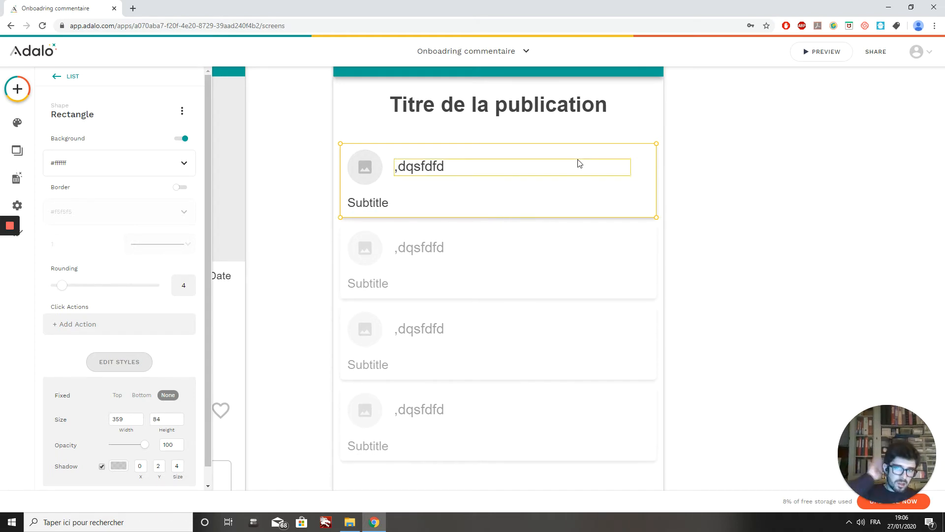
# Replace the list item's title text with the current Commentaire's User pseudo field.
pyautogui.click(471, 172)
pyautogui.click(101, 163)
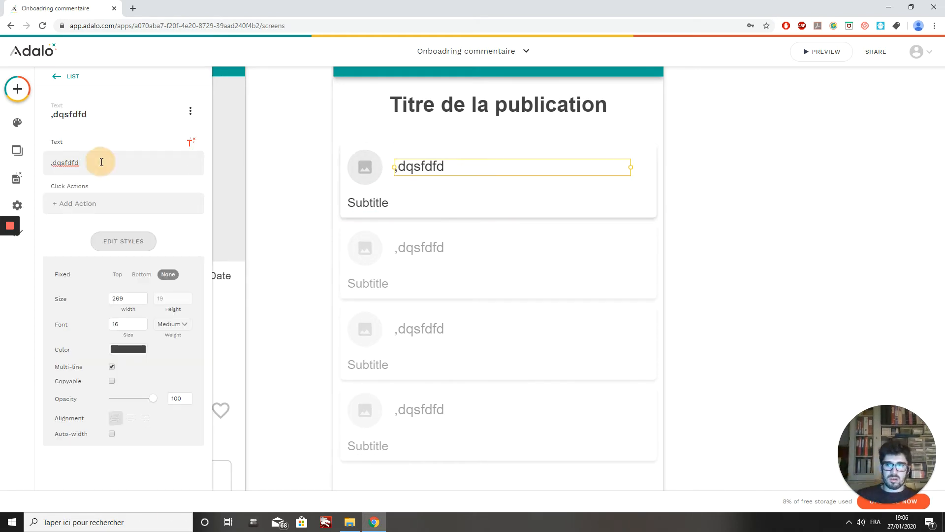
pyautogui.press('BackSpace')
pyautogui.press('BackSpace')
pyautogui.press('BackSpace')
pyautogui.press('BackSpace')
pyautogui.press('BackSpace')
pyautogui.press('BackSpace')
pyautogui.press('BackSpace')
pyautogui.press('BackSpace')
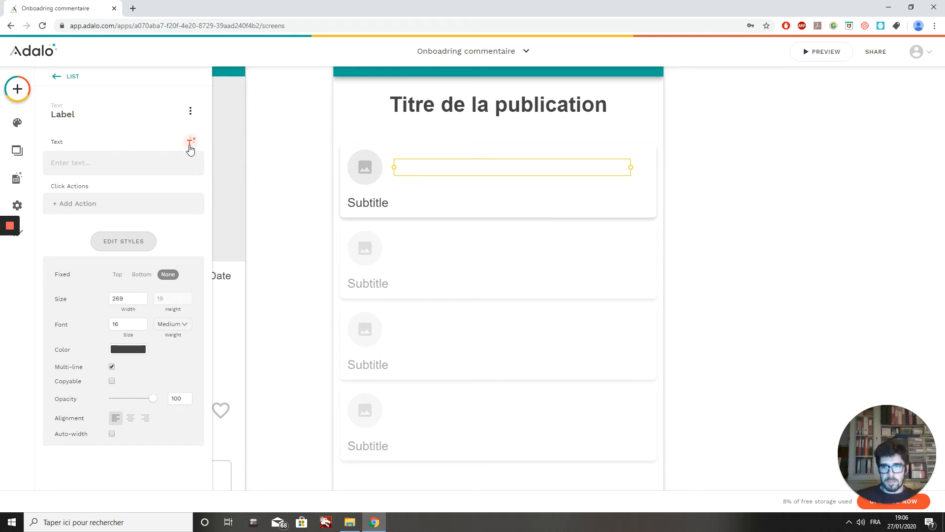
pyautogui.click(191, 143)
pyautogui.moveTo(191, 172)
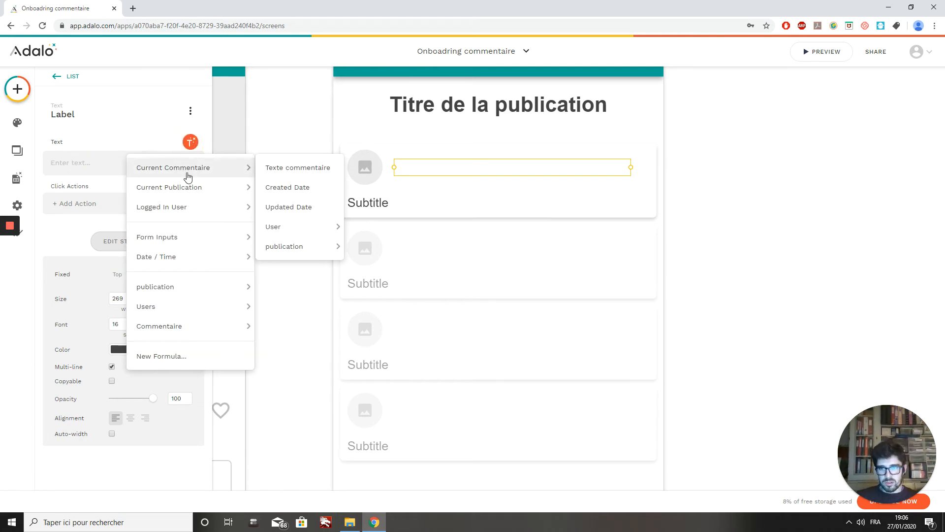
pyautogui.moveTo(276, 226)
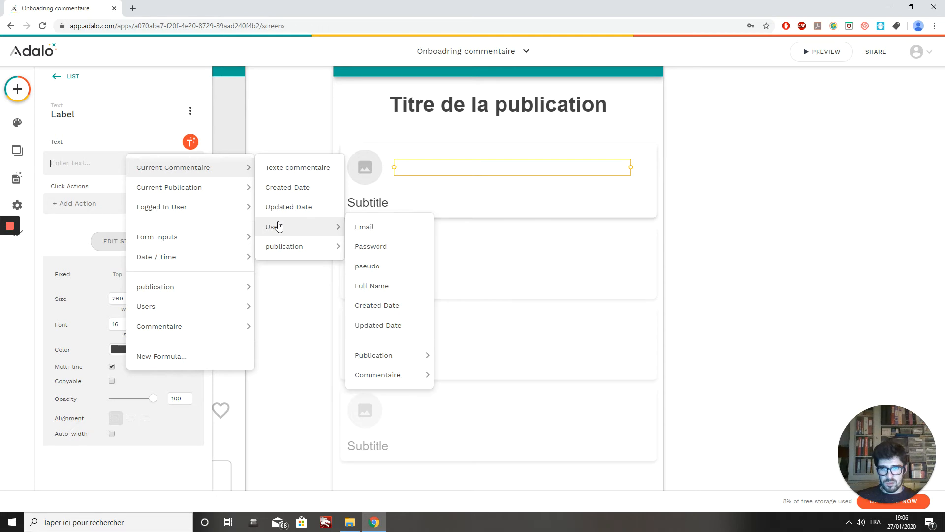
pyautogui.click(368, 267)
# Set the thumbnail's image source to the database field photo de profil of the current Commentaire's User.
pyautogui.click(365, 168)
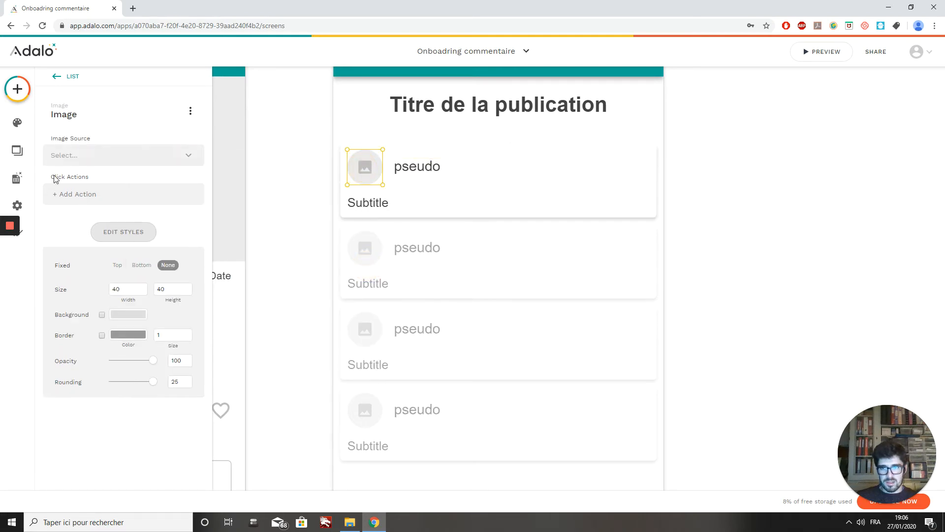
pyautogui.click(114, 159)
pyautogui.moveTo(101, 208)
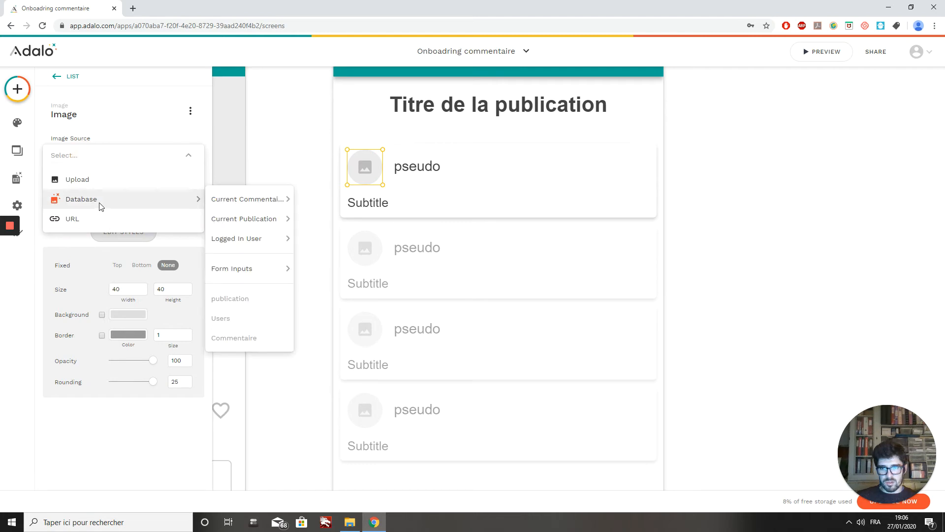
pyautogui.moveTo(274, 205)
pyautogui.moveTo(332, 203)
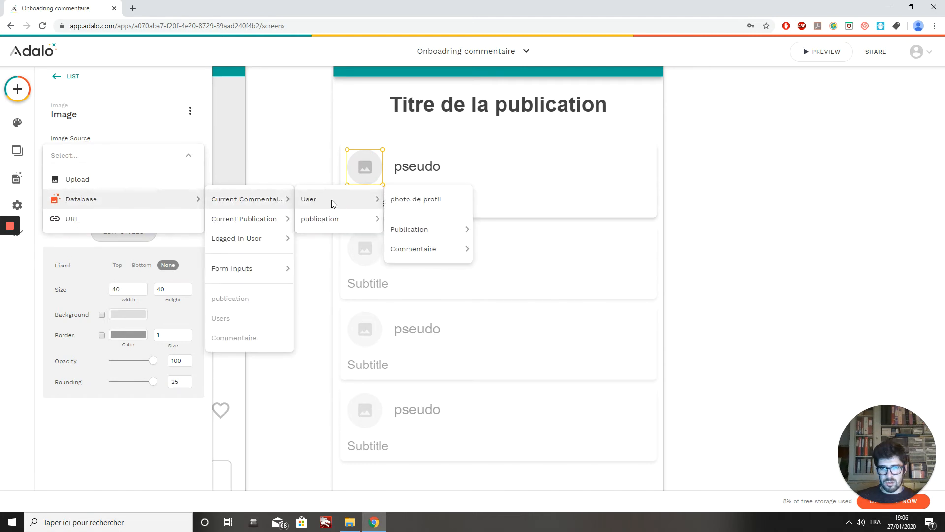
pyautogui.click(415, 200)
# Replace the subtitle text with the current Commentaire's Texte commentaire field.
pyautogui.click(382, 206)
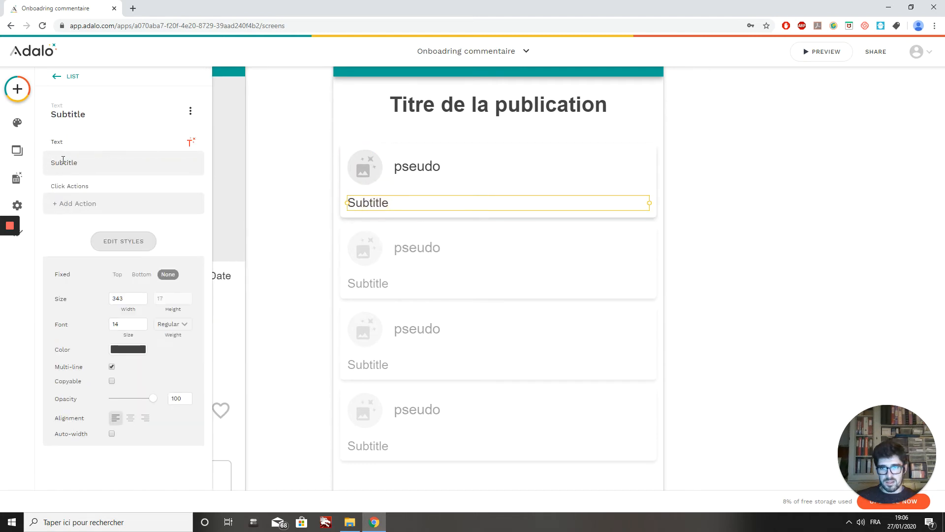
pyautogui.click(93, 160)
pyautogui.press('BackSpace')
pyautogui.press('BackSpace')
pyautogui.press('BackSpace')
pyautogui.press('BackSpace')
pyautogui.press('BackSpace')
pyautogui.press('BackSpace')
pyautogui.press('BackSpace')
pyautogui.press('BackSpace')
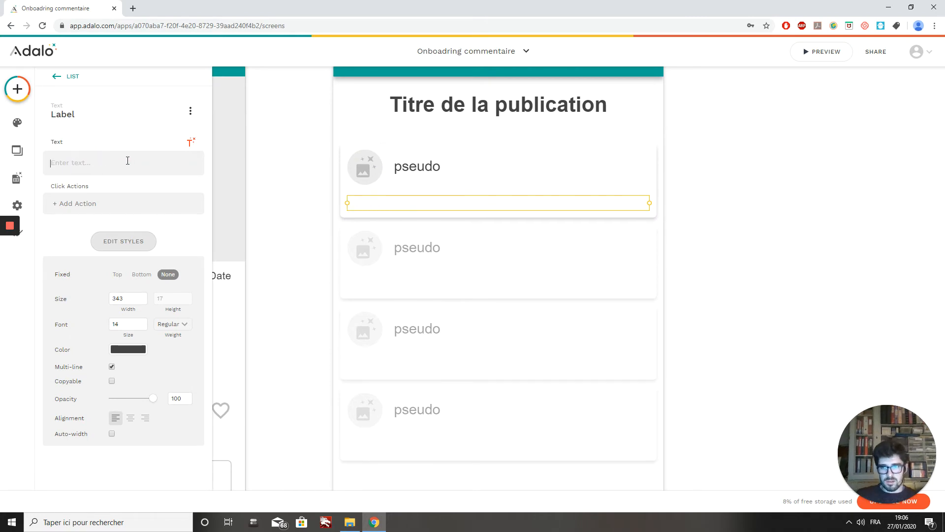
pyautogui.click(191, 142)
pyautogui.moveTo(191, 167)
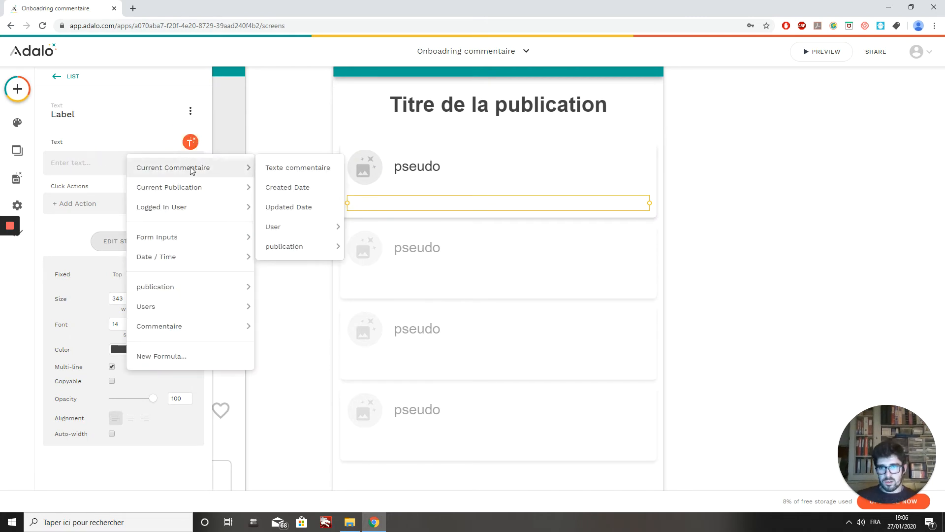
pyautogui.click(282, 170)
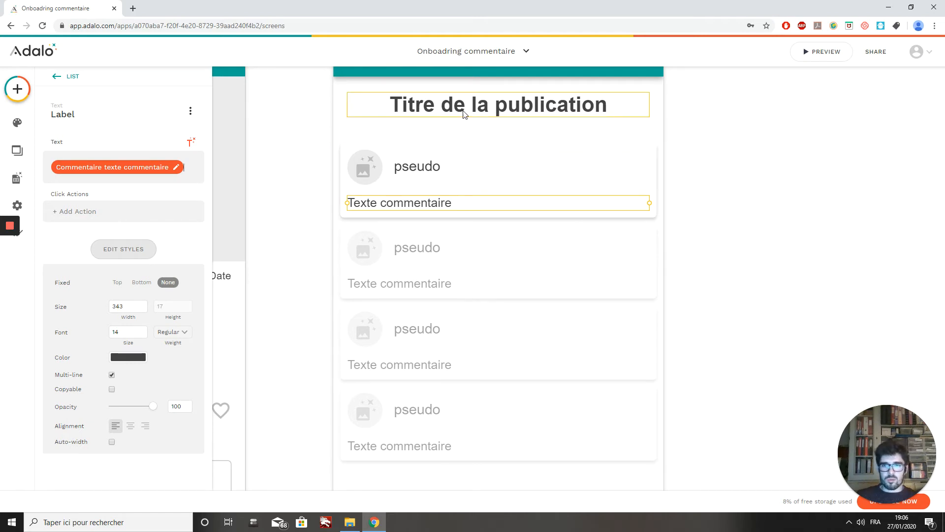
# Move the comment list up slightly on the Commentaire screen, closer to the publication title.
pyautogui.click(791, 247)
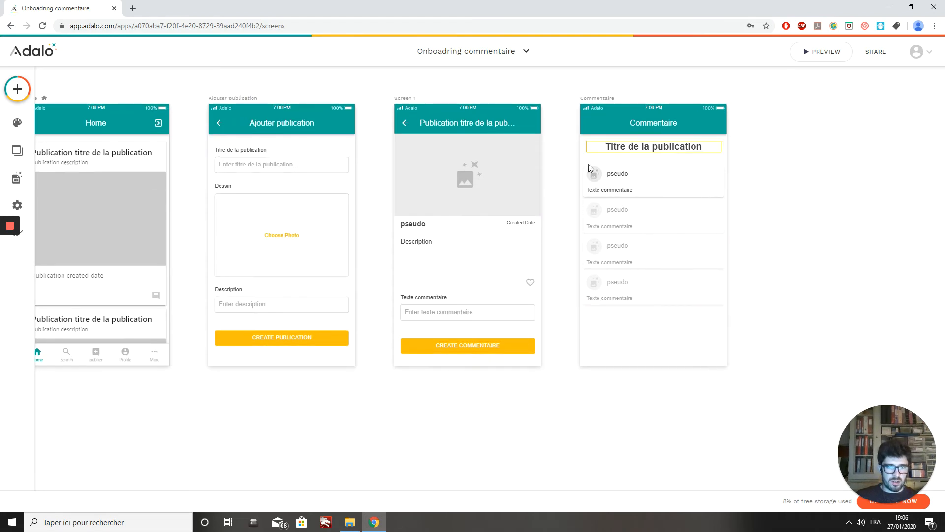
pyautogui.click(624, 166)
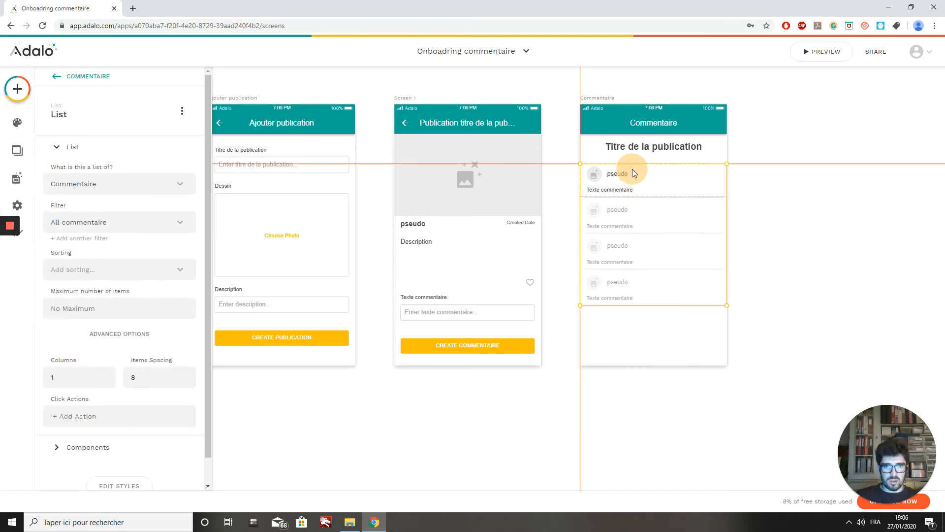
pyautogui.moveTo(633, 169); pyautogui.dragTo(632, 166)
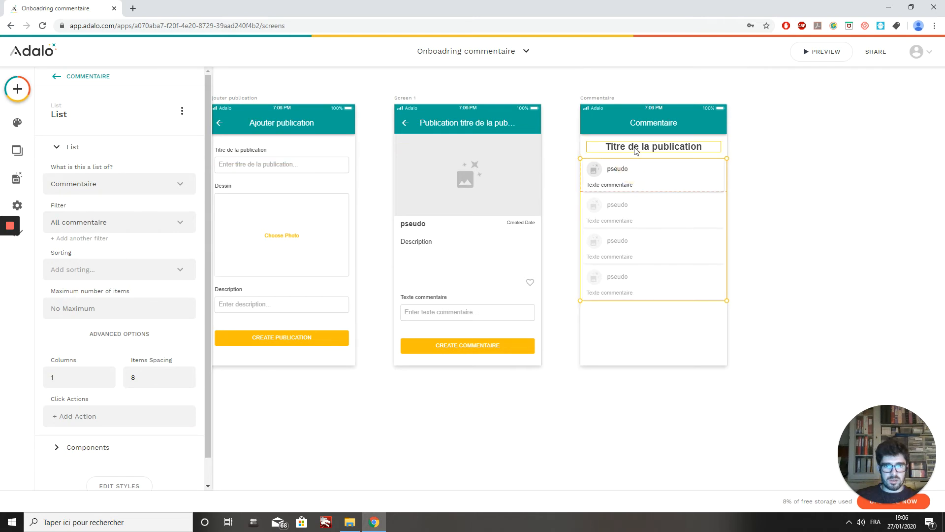
# Adjust the comment list's vertical position on the Commentaire screen, leaving a small gap below the publication title.
pyautogui.moveTo(634, 202); pyautogui.dragTo(635, 202)
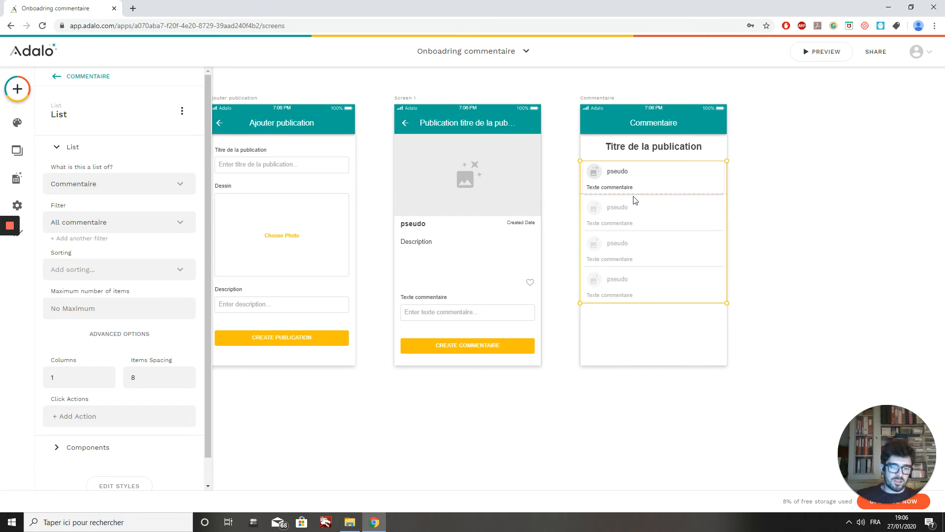
pyautogui.moveTo(635, 200)
pyautogui.mouseDown()
pyautogui.moveTo(624, 220)
pyautogui.moveTo(623, 208)
pyautogui.mouseUp()
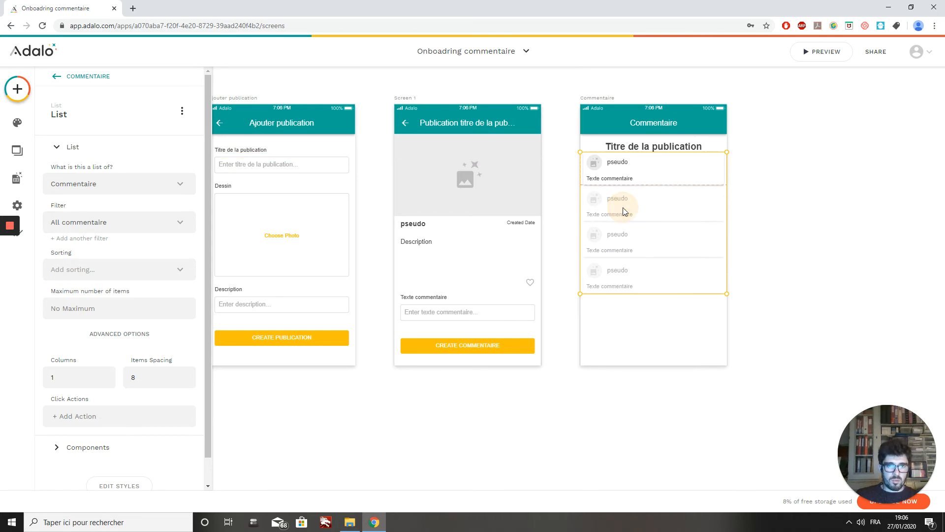
pyautogui.press('Down')
pyautogui.press('Down')
pyautogui.press('Down')
pyautogui.press('Down')
pyautogui.press('Down')
pyautogui.press('Down')
pyautogui.press('Down')
pyautogui.press('Down')
pyautogui.press('Down')
pyautogui.press('Down')
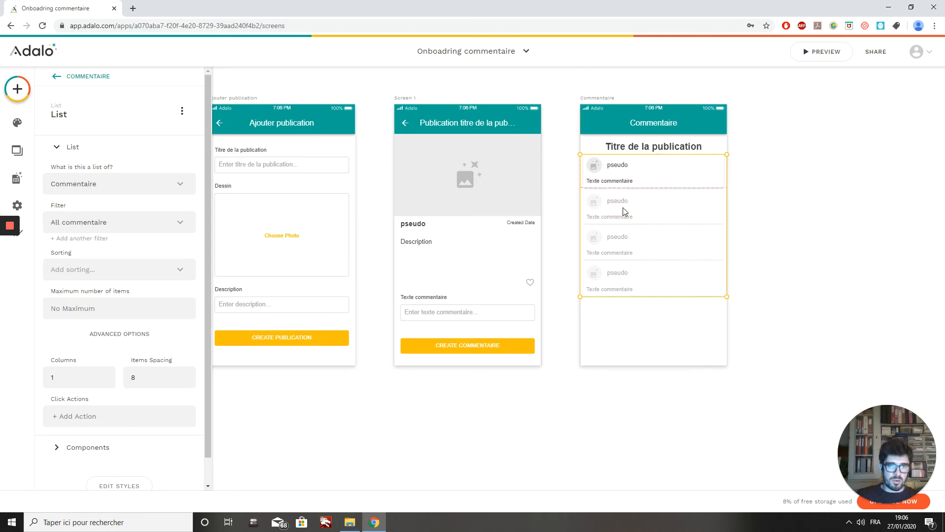
pyautogui.press('Down')
pyautogui.press('Down')
pyautogui.press('Down')
pyautogui.press('Down')
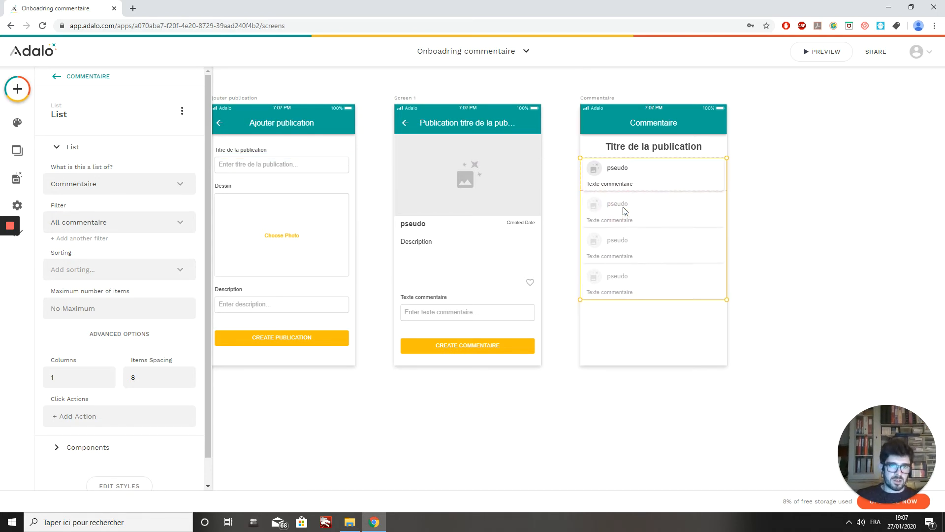
# Try to shift the comment list to the left on the Commentaire screen.
pyautogui.press('Left')
pyautogui.press('Left')
pyautogui.press('Left')
pyautogui.press('Left')
pyautogui.press('Left')
pyautogui.press('Left')
pyautogui.press('Left')
pyautogui.press('Left')
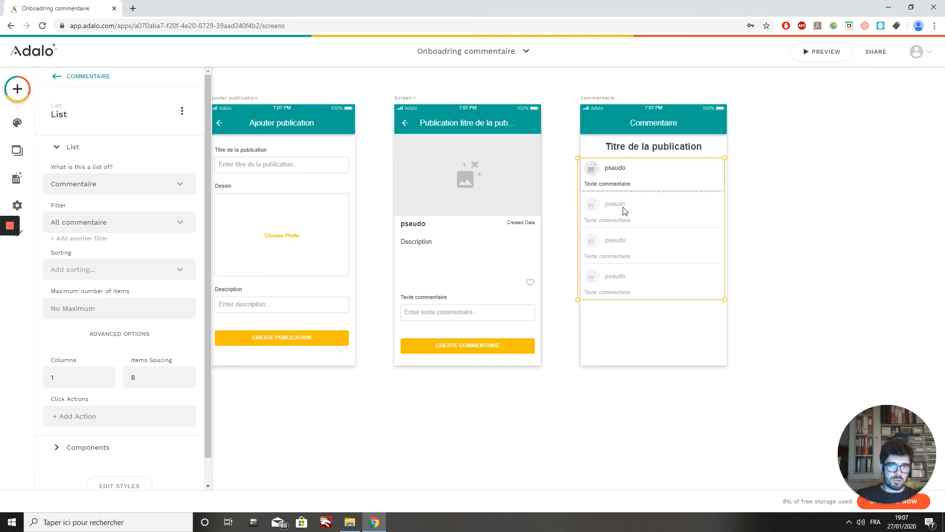
pyautogui.press('Left')
pyautogui.press('Left')
pyautogui.press('Left')
pyautogui.press('Left')
pyautogui.press('Left')
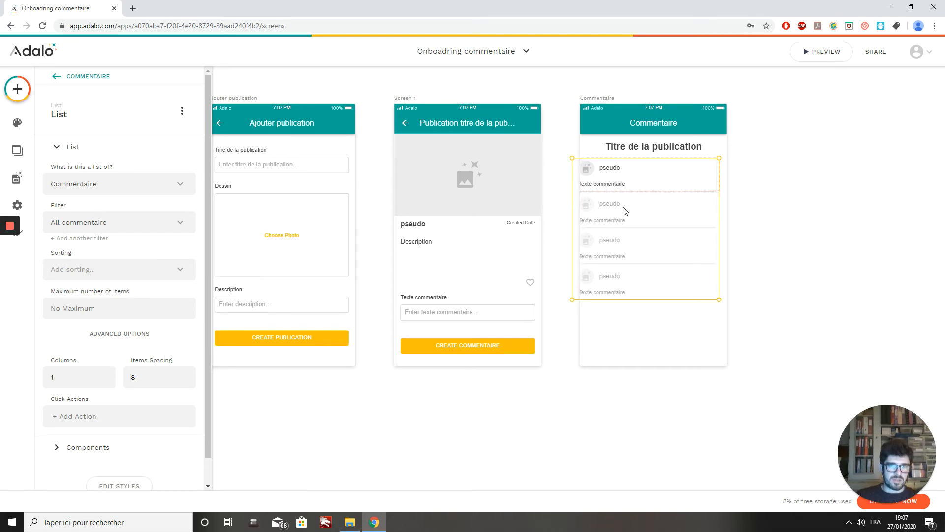
# Realign the comment list with the Commentaire screen's side edges and place it just below the publication title.
pyautogui.moveTo(624, 210)
pyautogui.mouseDown()
pyautogui.moveTo(629, 228)
pyautogui.moveTo(628, 206)
pyautogui.mouseUp()
pyautogui.press('Down')
pyautogui.press('Down')
pyautogui.press('Down')
pyautogui.press('Down')
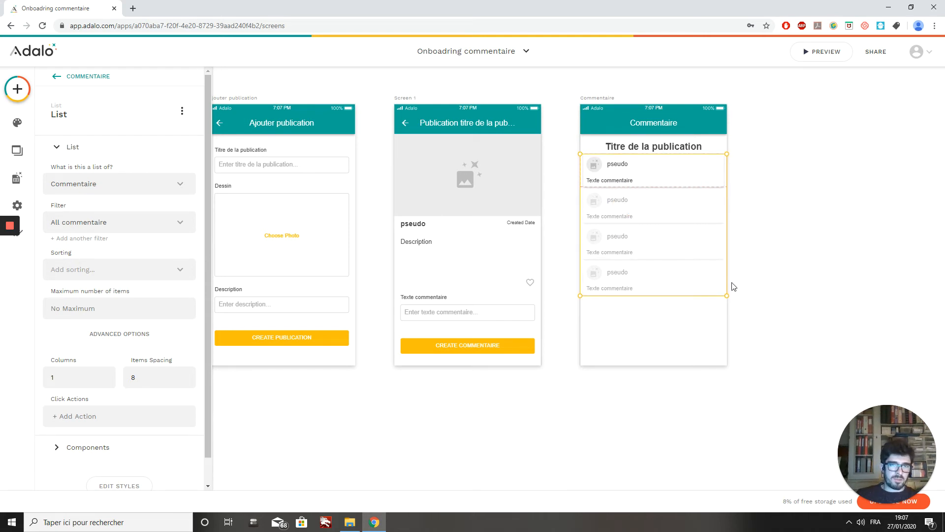
pyautogui.press('Down')
pyautogui.press('Down')
pyautogui.press('Down')
pyautogui.press('Down')
pyautogui.press('Down')
pyautogui.press('Down')
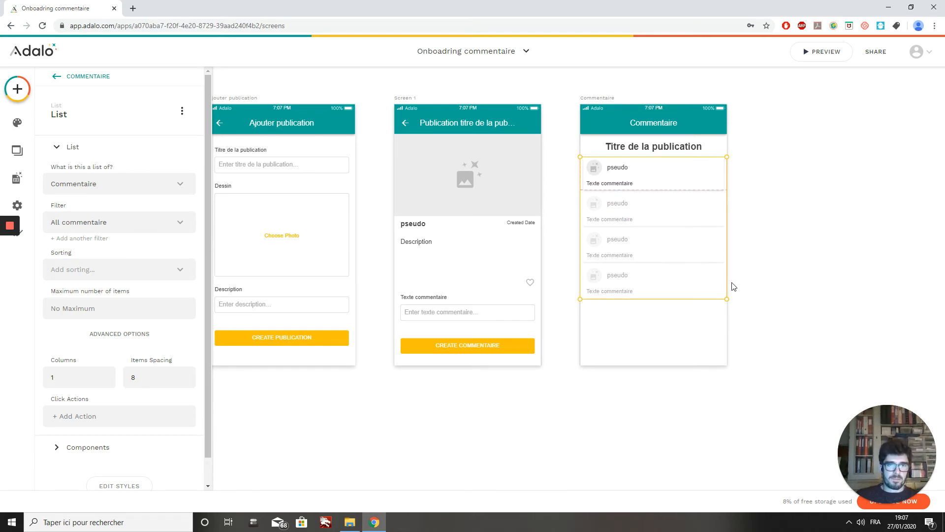
pyautogui.press('Down')
pyautogui.press('Down')
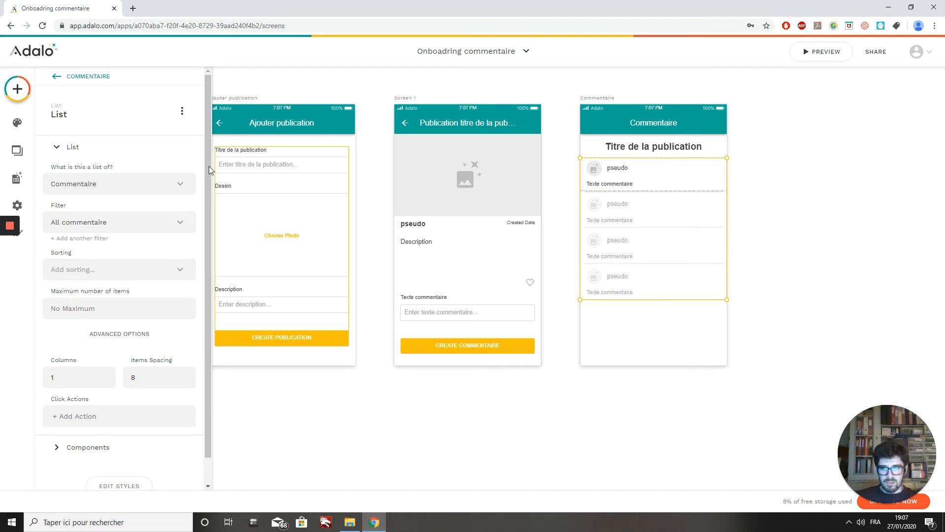
pyautogui.click(606, 367)
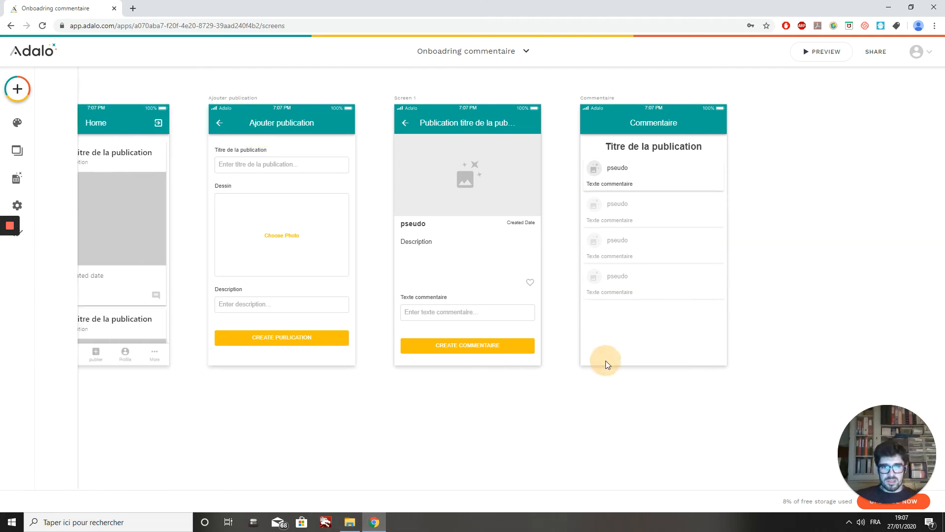
# Examine the available Forms & Fields components for a way to enter comments.
pyautogui.click(17, 90)
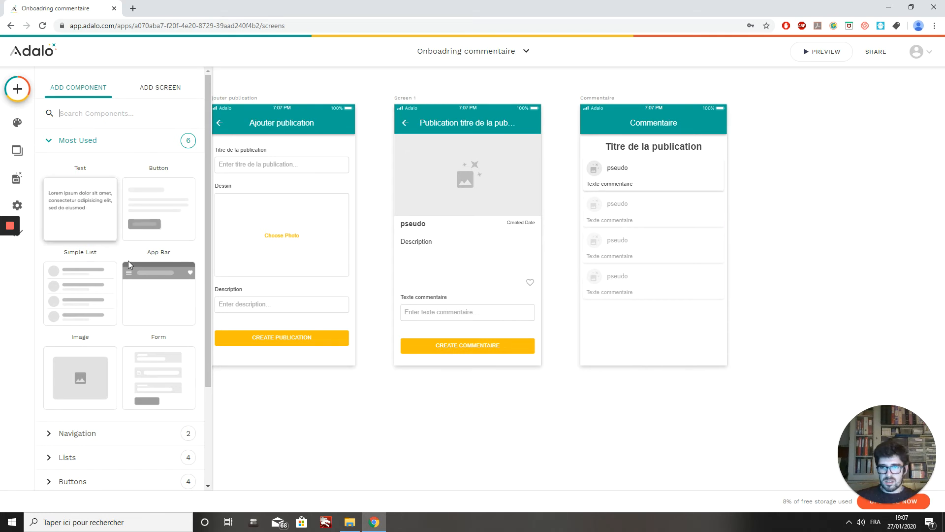
pyautogui.scroll(-1, 147, 315)
pyautogui.scroll(-1, 95, 444)
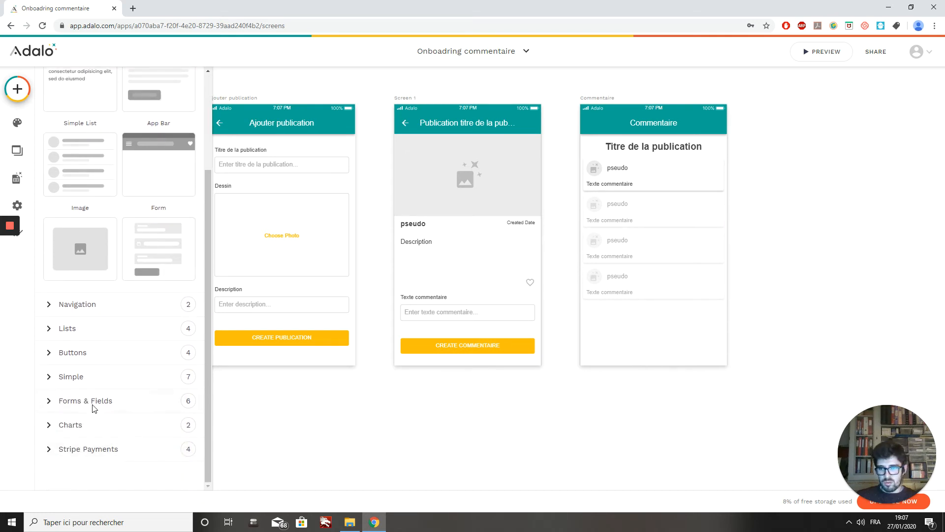
pyautogui.click(91, 401)
pyautogui.scroll(-2, 163, 393)
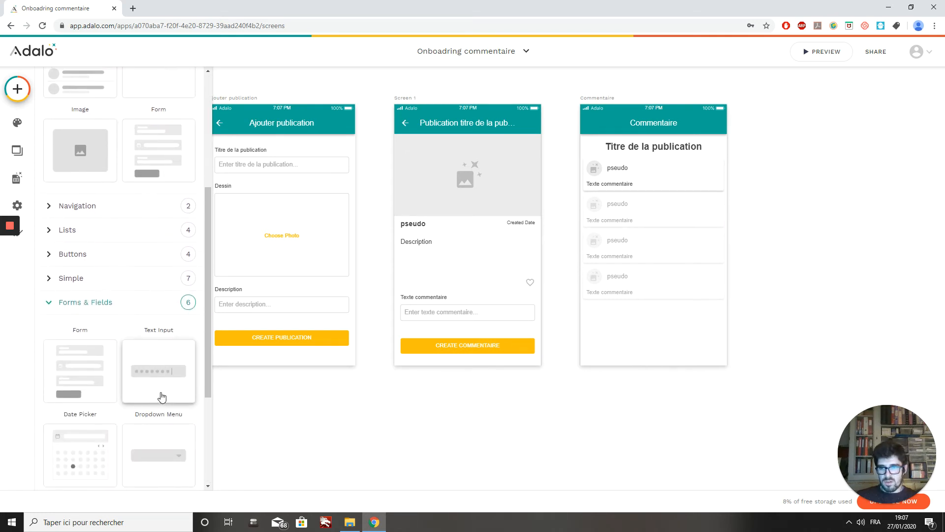
pyautogui.scroll(-1, 157, 396)
pyautogui.scroll(-1, 148, 433)
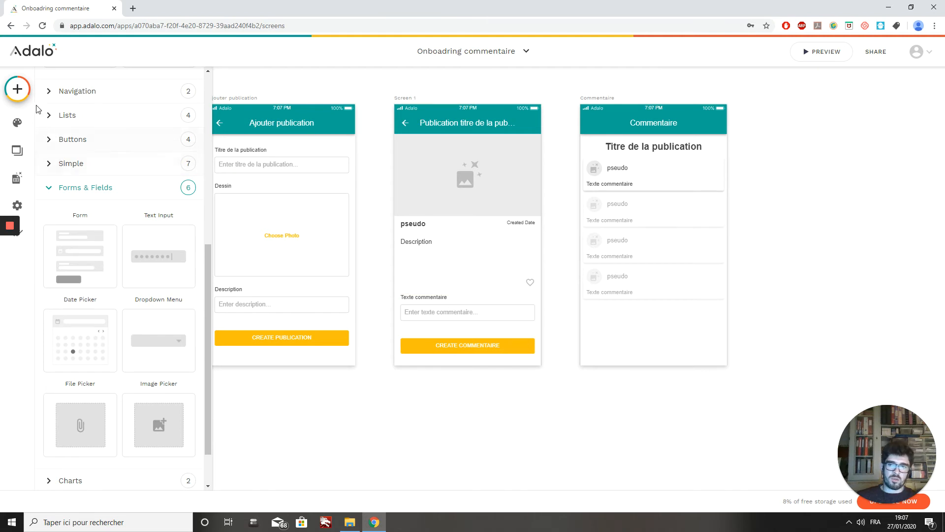
pyautogui.click(25, 89)
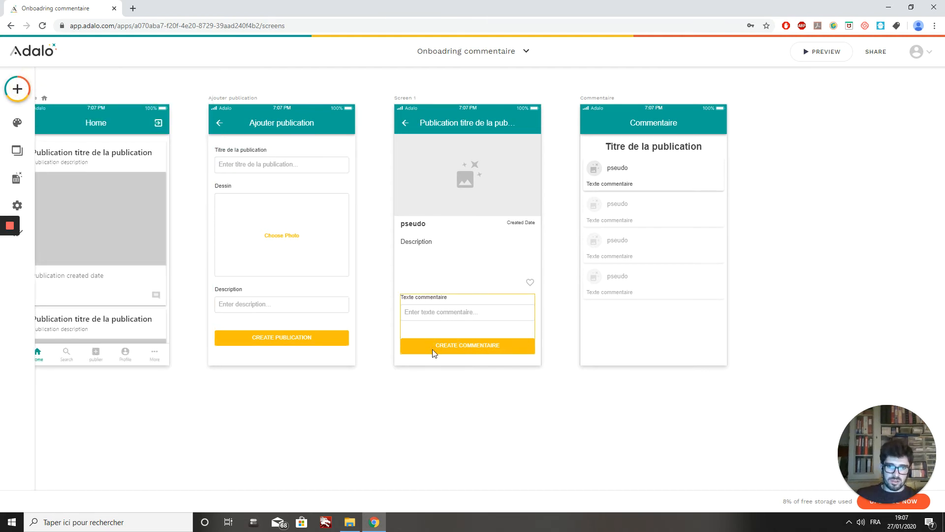
# Add a text component below the comment list on the Commentaire screen and name it Commenter.
pyautogui.click(15, 90)
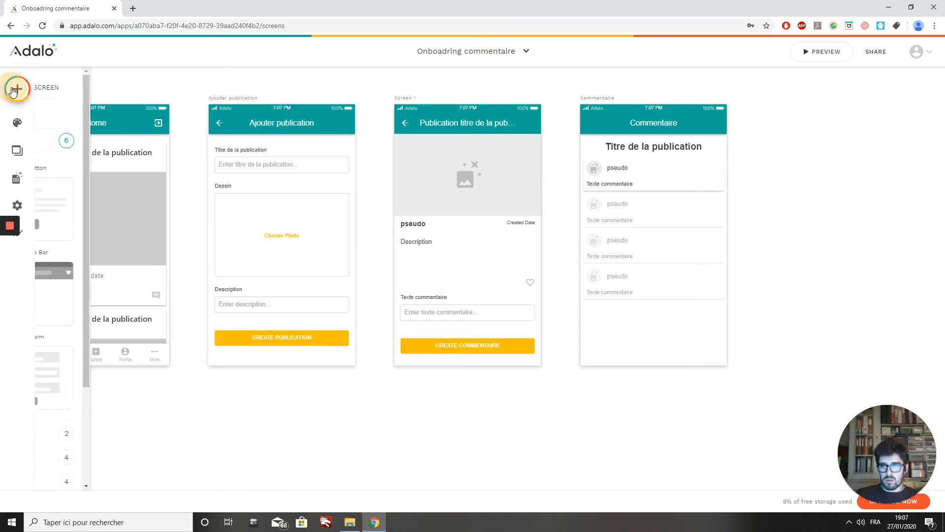
pyautogui.moveTo(201, 222); pyautogui.dragTo(604, 327)
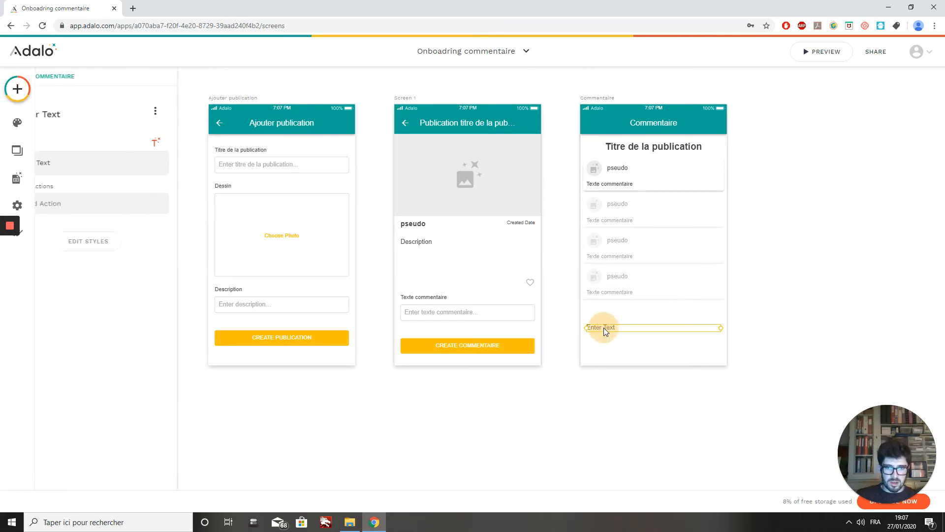
pyautogui.click(115, 118)
pyautogui.click(109, 156)
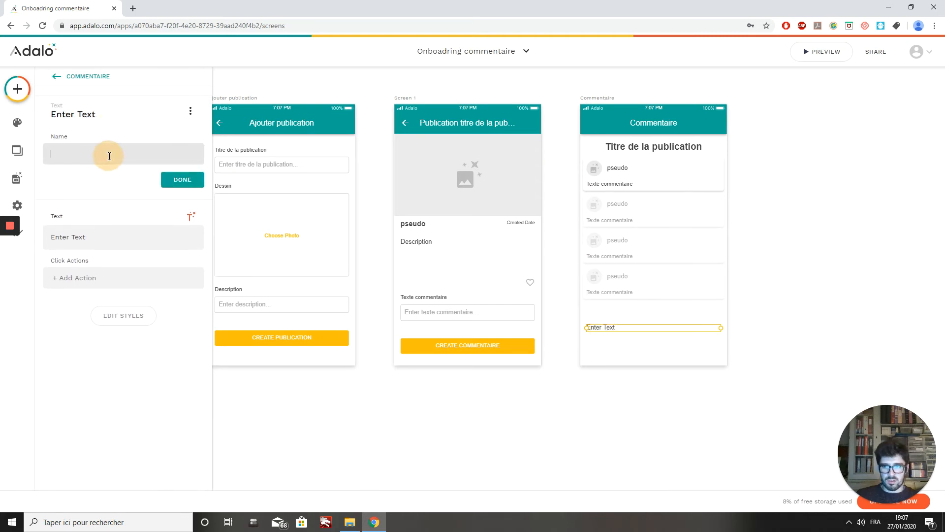
pyautogui.write('Commen')
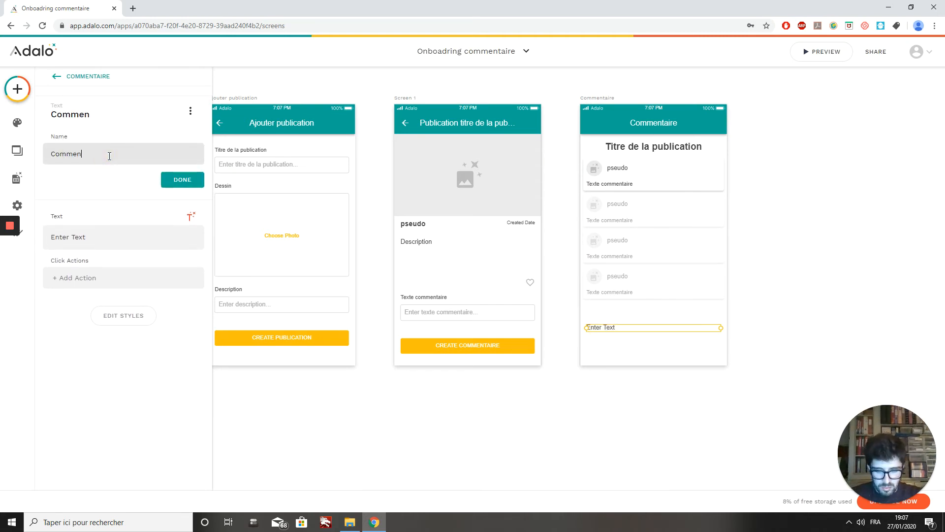
pyautogui.write('ter')
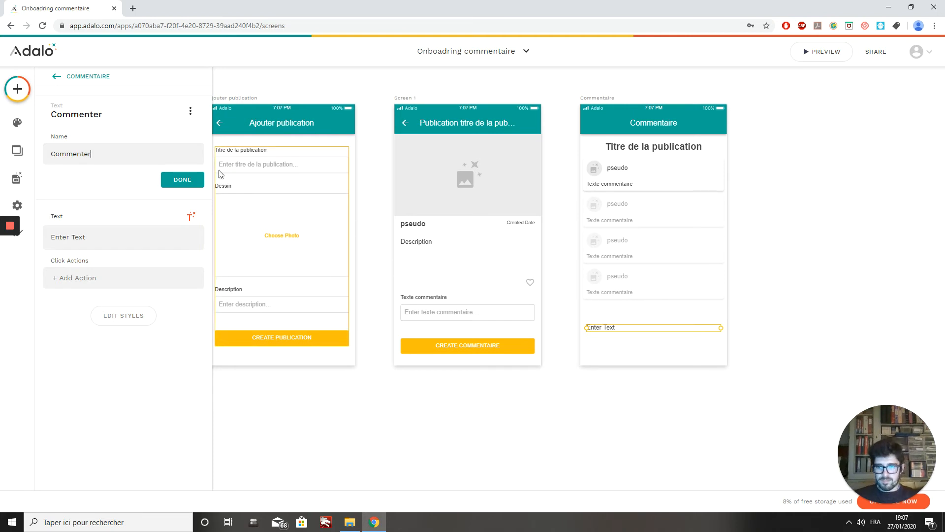
# Replace the new text component's content with Commenter.
pyautogui.click(104, 237)
pyautogui.moveTo(89, 238); pyautogui.dragTo(15, 231)
pyautogui.write('Commenter')
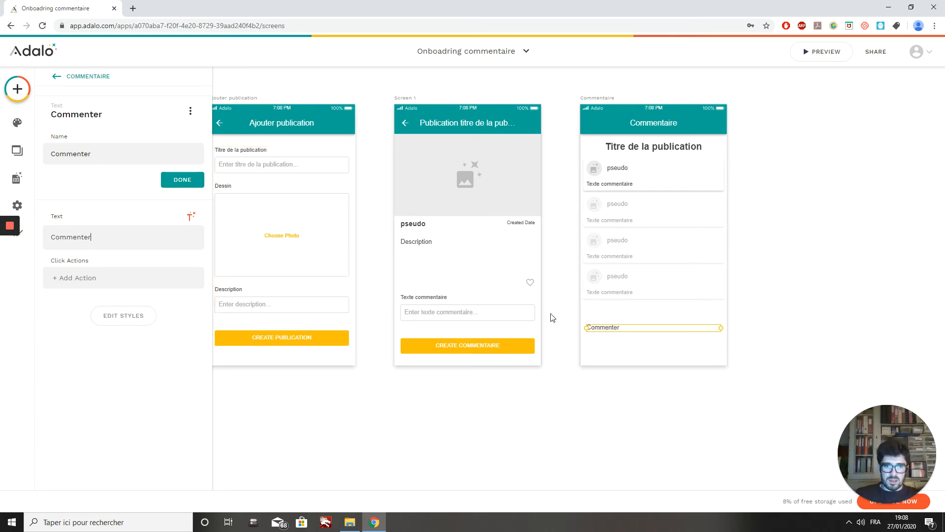
# Add a text input near the bottom of the Commentaire screen and move the Commenter label directly above it.
pyautogui.click(17, 89)
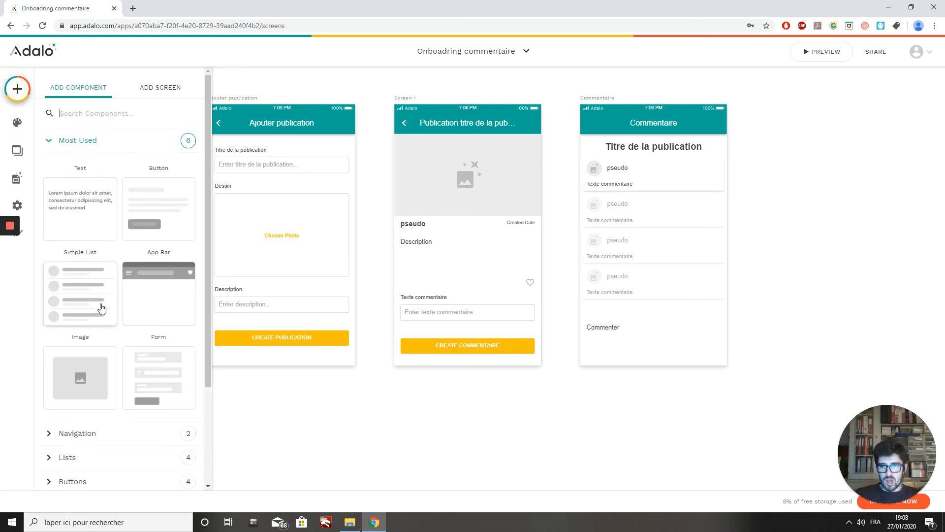
pyautogui.scroll(-3, 123, 355)
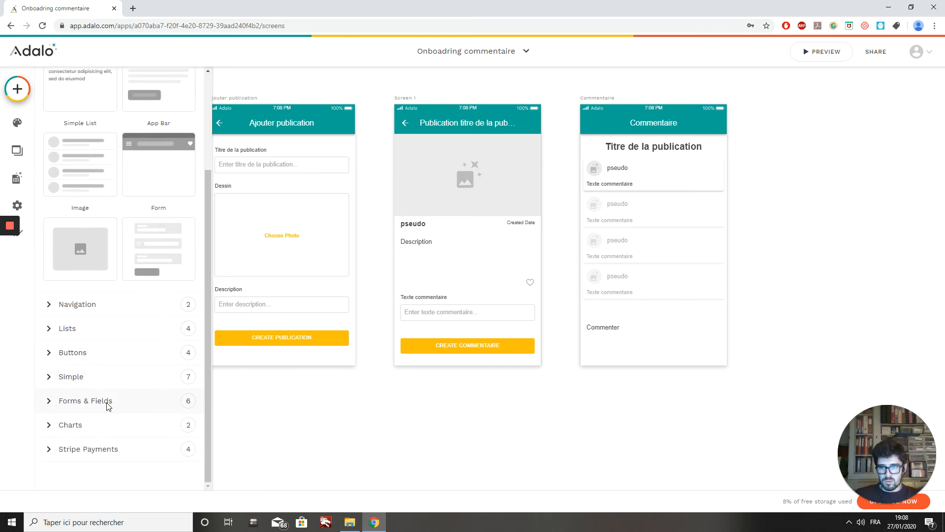
pyautogui.click(108, 400)
pyautogui.scroll(-1, 147, 409)
pyautogui.moveTo(158, 418); pyautogui.dragTo(655, 351)
pyautogui.click(613, 331)
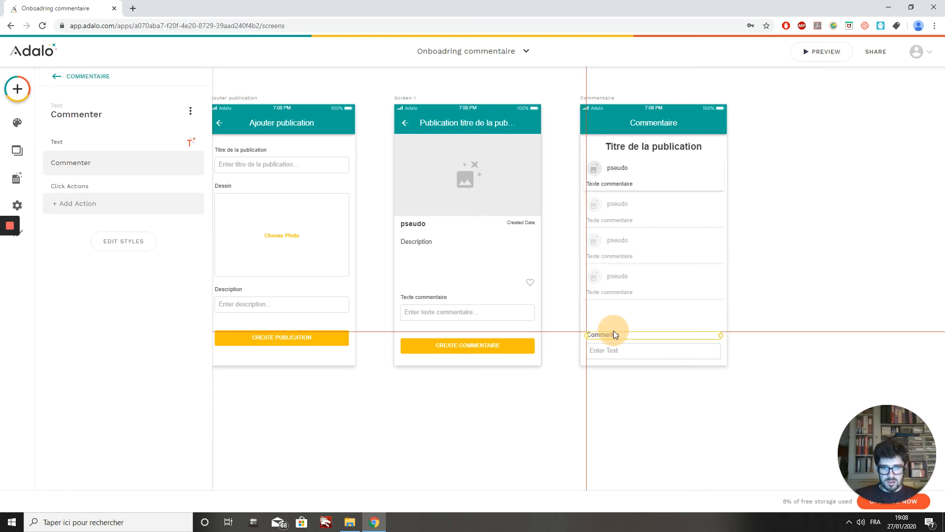
# Adjust the comment list's height so it ends above the Commenter label.
pyautogui.click(630, 283)
pyautogui.moveTo(630, 299); pyautogui.dragTo(632, 311)
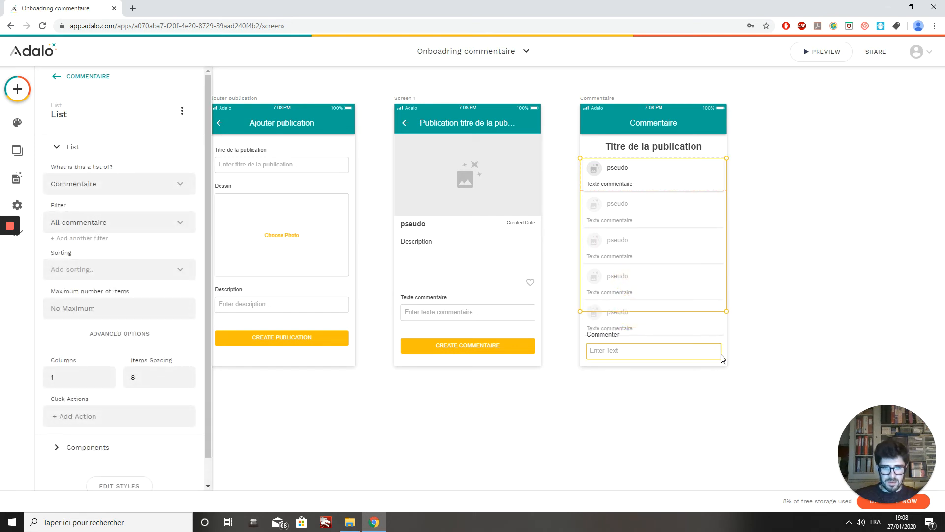
pyautogui.click(633, 317)
pyautogui.click(631, 303)
pyautogui.moveTo(631, 311); pyautogui.dragTo(629, 290)
# Move the text input and its Commenter label up, and reposition the comment list between the publication title and that label.
pyautogui.moveTo(619, 334)
pyautogui.mouseDown()
pyautogui.moveTo(616, 320)
pyautogui.moveTo(615, 354)
pyautogui.moveTo(616, 335)
pyautogui.mouseUp()
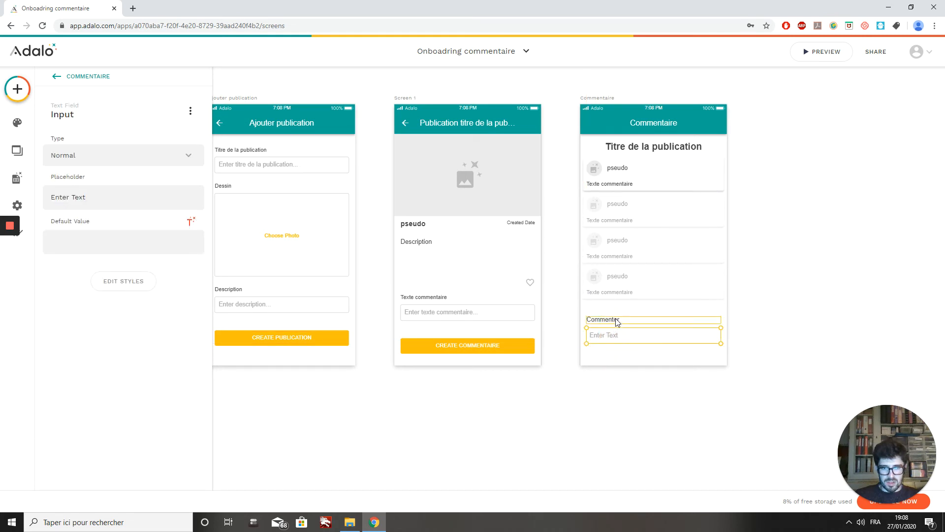
pyautogui.click(618, 283)
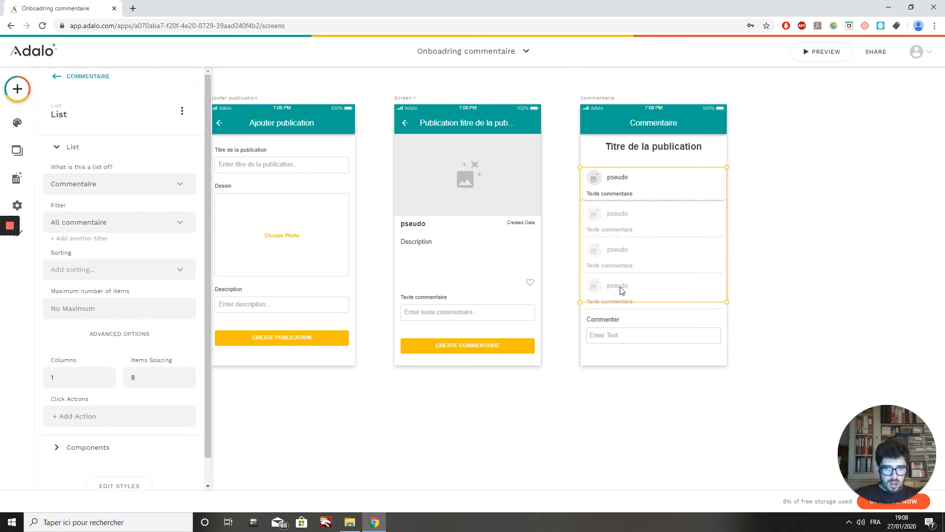
pyautogui.moveTo(621, 291); pyautogui.dragTo(621, 282)
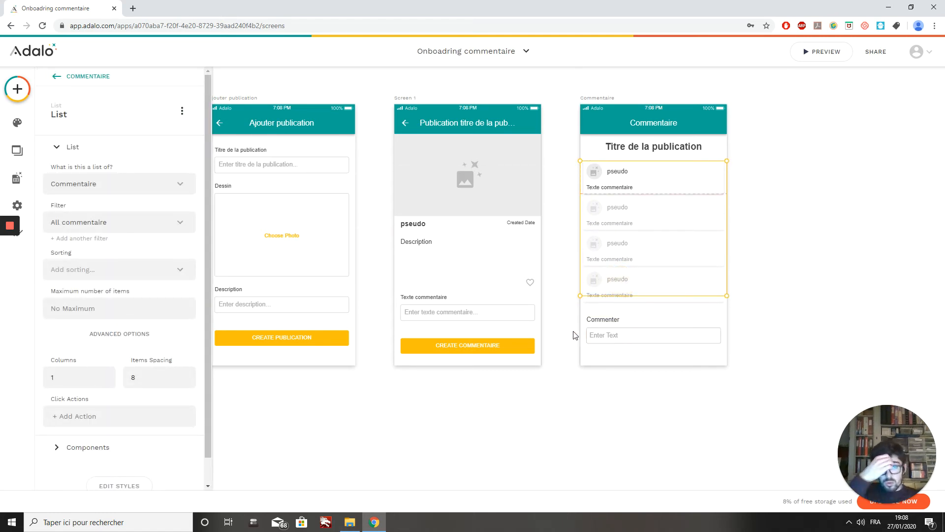
# Add a button centered below the text input, moving the Commenter label and input up to make room for it.
pyautogui.click(17, 88)
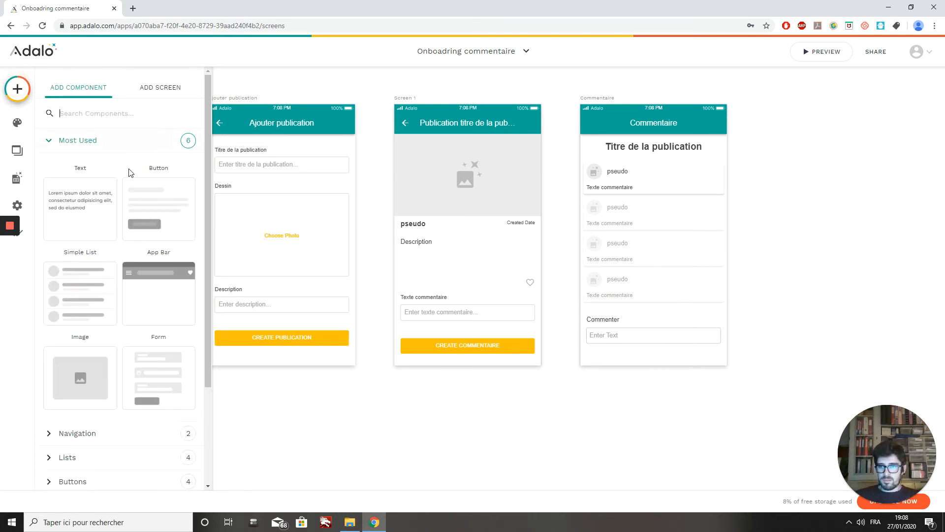
pyautogui.scroll(-2, 106, 345)
pyautogui.click(85, 410)
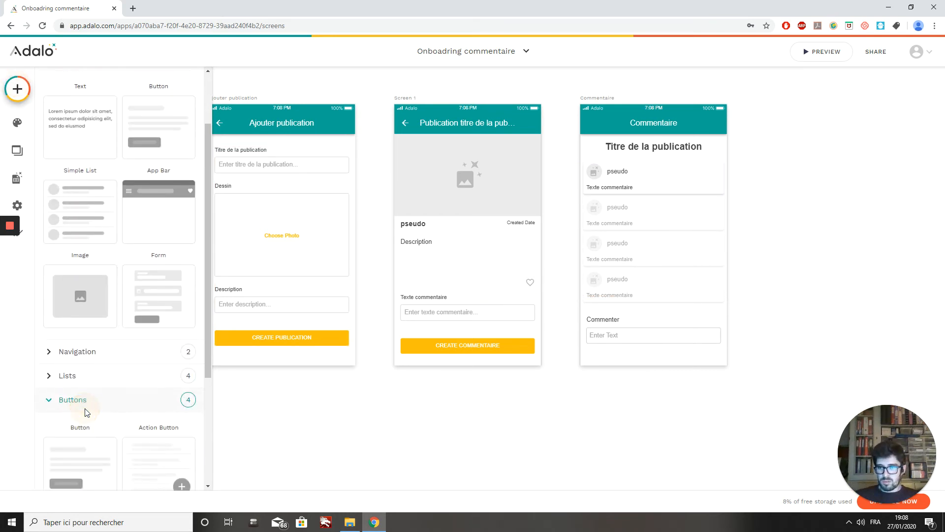
pyautogui.scroll(-3, 84, 394)
pyautogui.moveTo(81, 347); pyautogui.dragTo(651, 345)
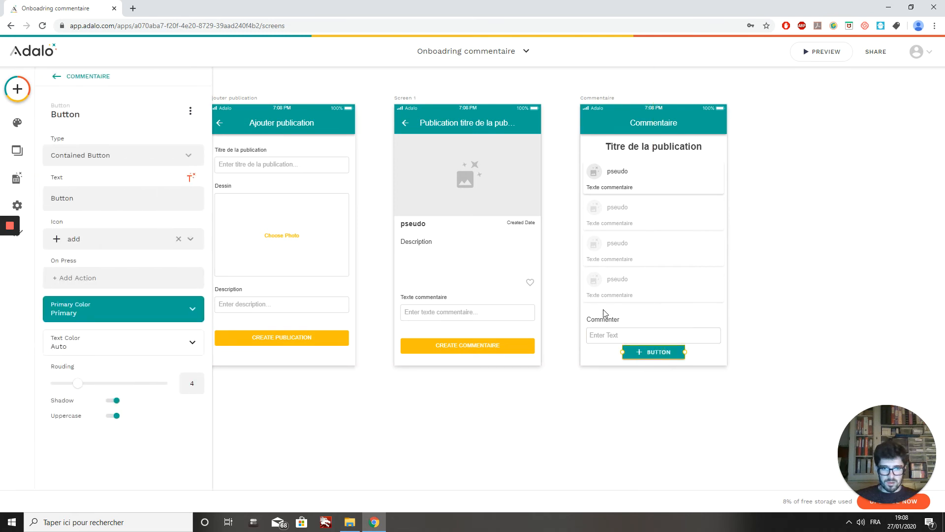
pyautogui.moveTo(603, 320); pyautogui.dragTo(609, 330)
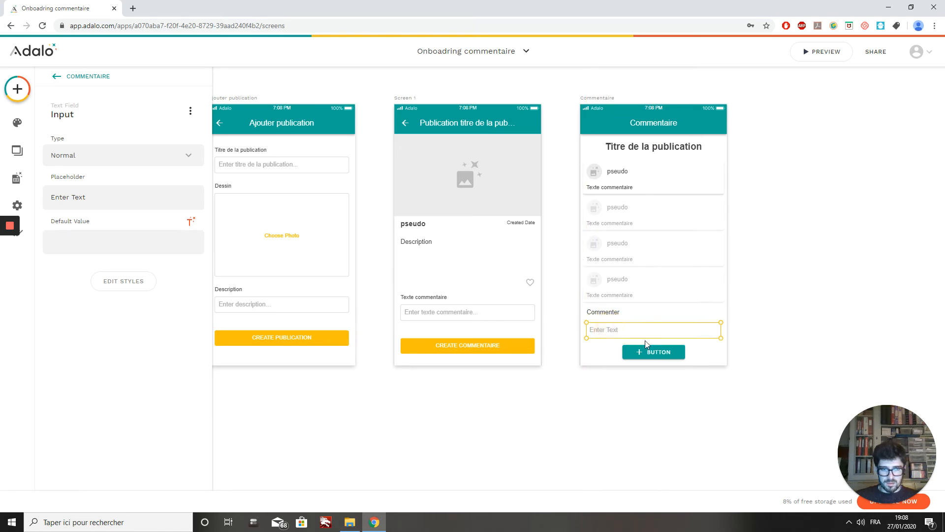
# Set the new button's text to Commenter.
pyautogui.click(644, 354)
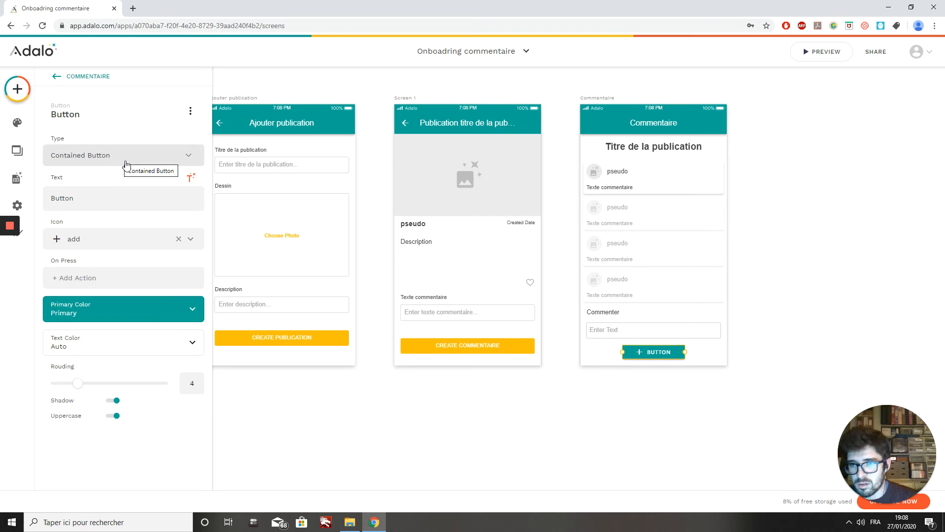
pyautogui.click(99, 201)
pyautogui.press('BackSpace')
pyautogui.press('BackSpace')
pyautogui.press('BackSpace')
pyautogui.press('BackSpace')
pyautogui.press('BackSpace')
pyautogui.press('BackSpace')
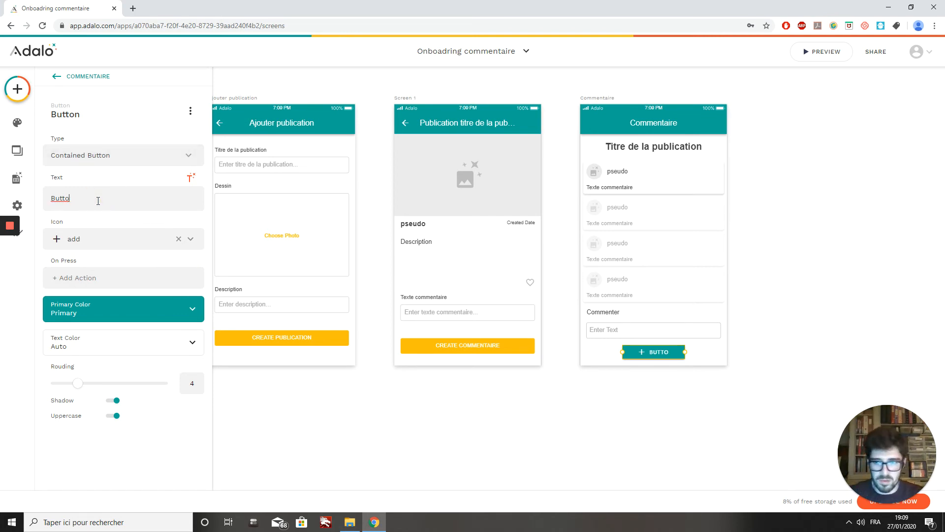
pyautogui.write('Commenter')
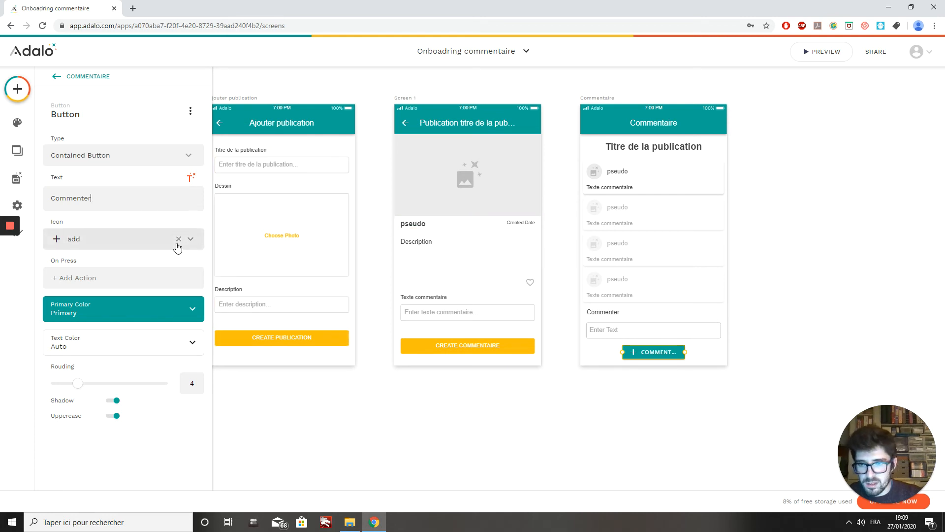
# Widen the Commenter button to fit its full text and replace its icon with mode_comment.
pyautogui.moveTo(688, 351); pyautogui.dragTo(653, 356)
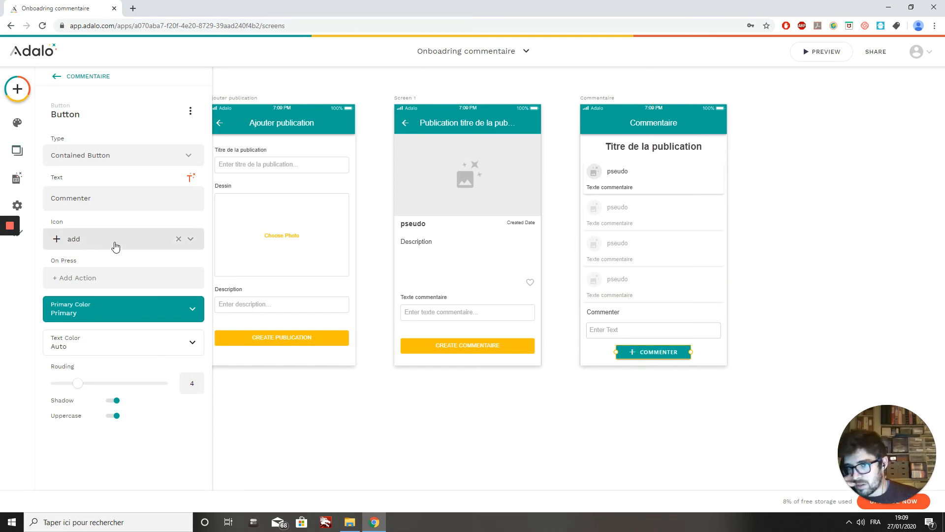
pyautogui.click(178, 240)
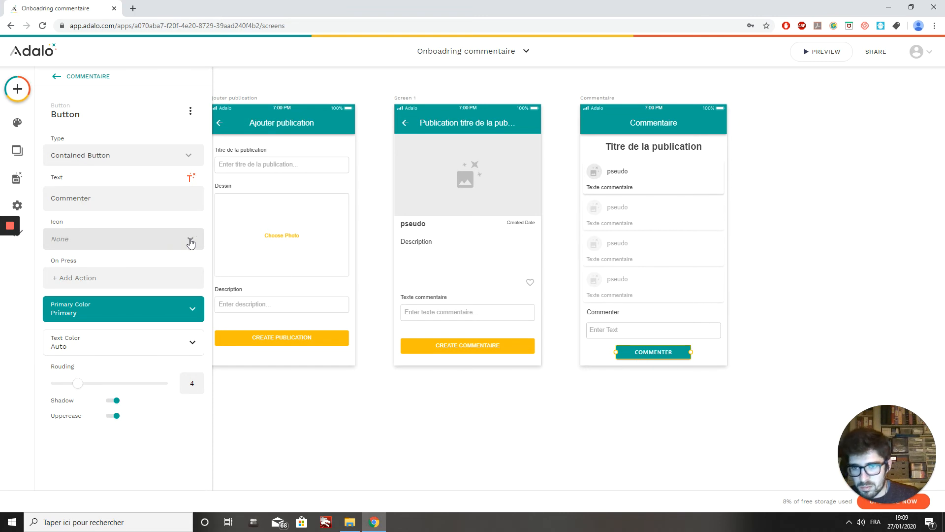
pyautogui.click(190, 242)
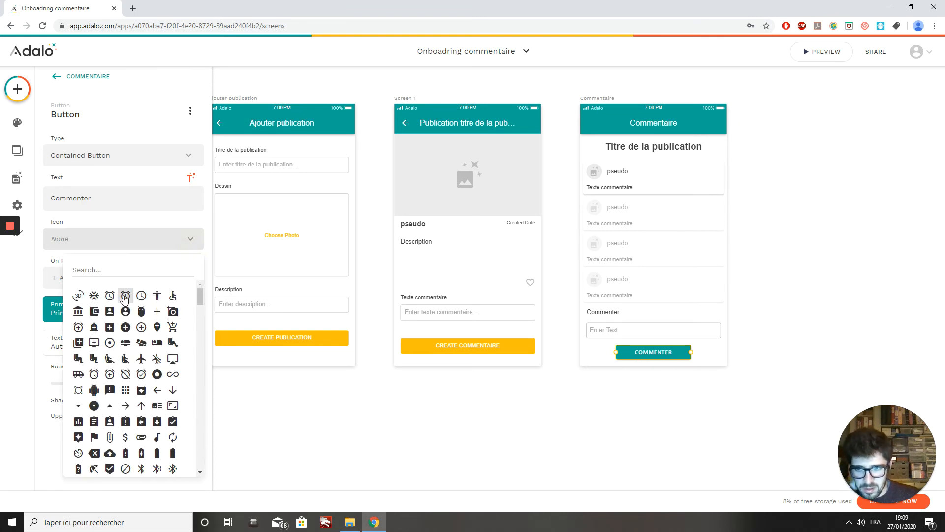
pyautogui.write('com')
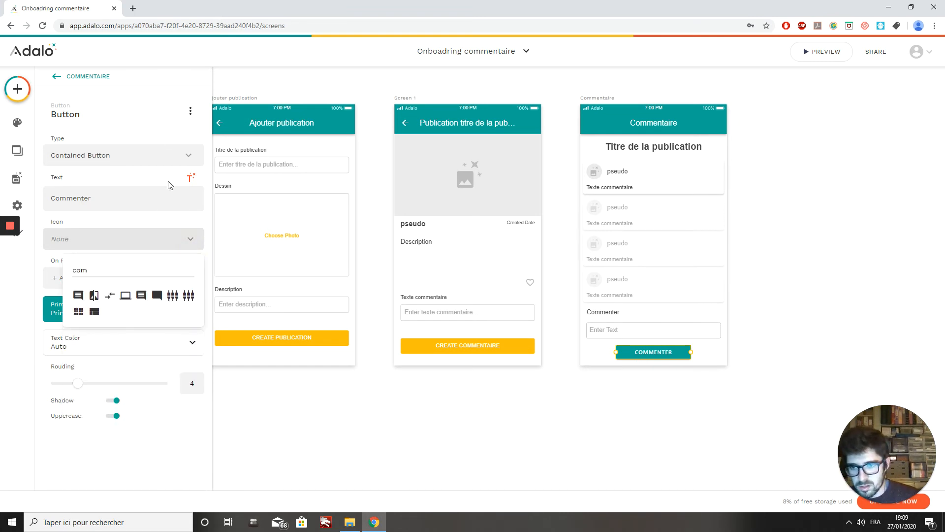
pyautogui.click(156, 296)
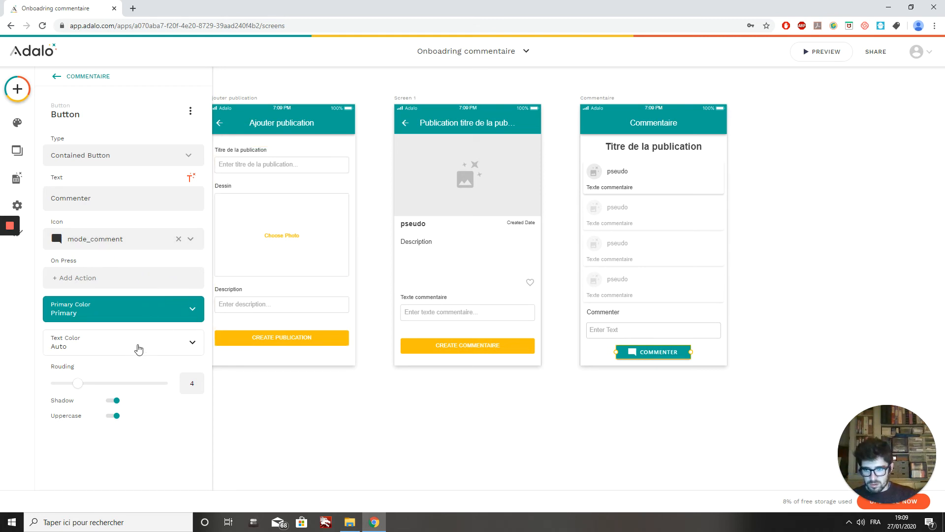
pyautogui.click(116, 403)
pyautogui.click(116, 401)
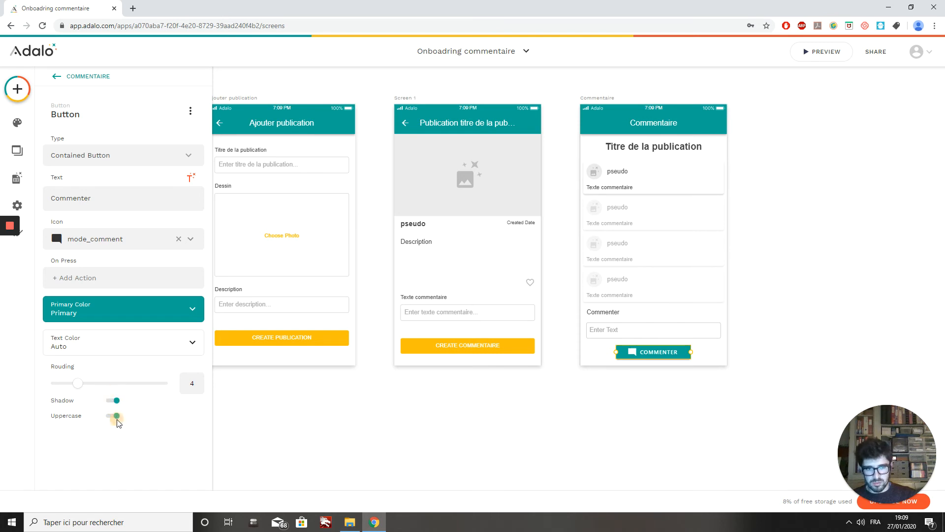
pyautogui.click(117, 419)
pyautogui.click(118, 420)
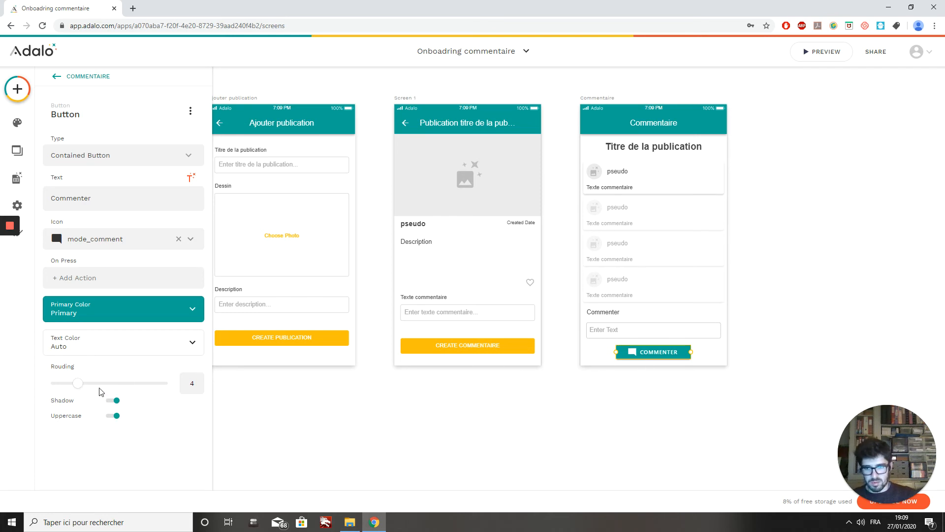
# Set the Commenter button's corner rounding to 5.
pyautogui.moveTo(81, 389)
pyautogui.mouseDown()
pyautogui.moveTo(224, 387)
pyautogui.moveTo(87, 389)
pyautogui.mouseUp()
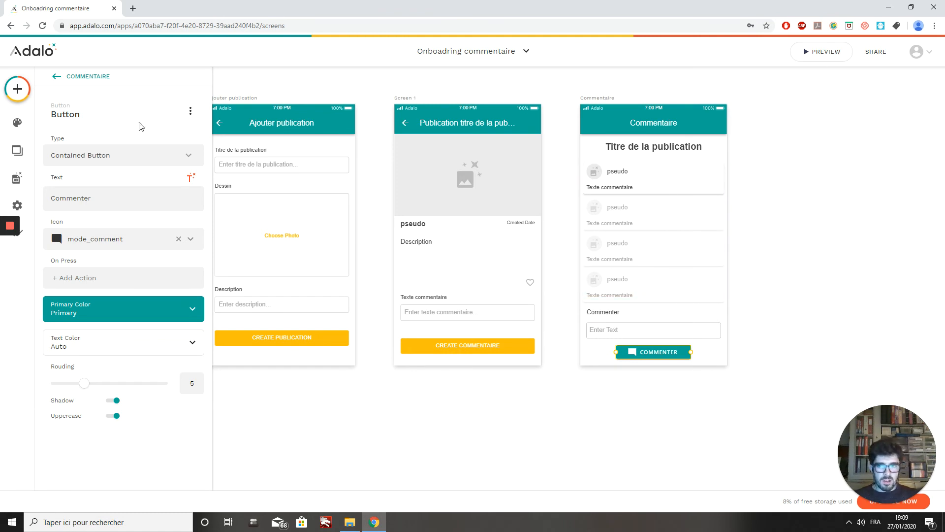
pyautogui.click(280, 85)
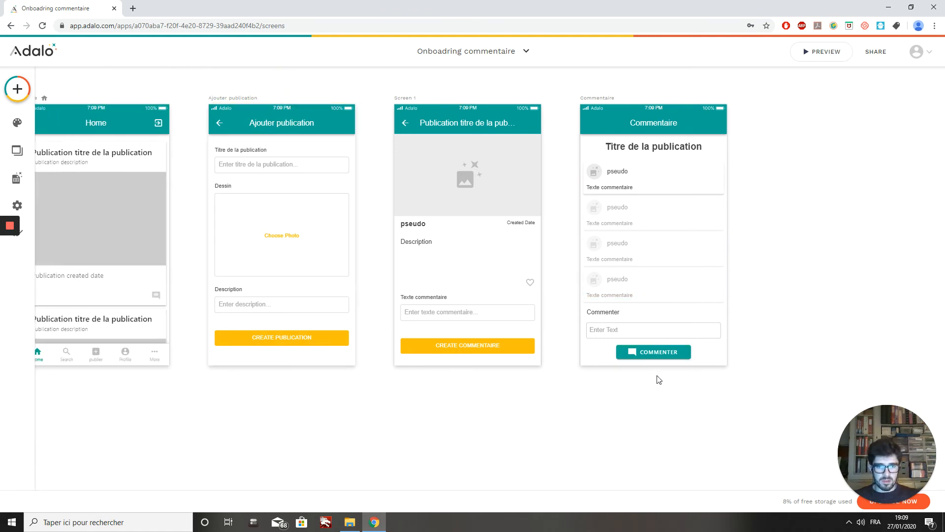
# Add a Create Record action to the Commenter button, using the Commentaire collection.
pyautogui.click(659, 352)
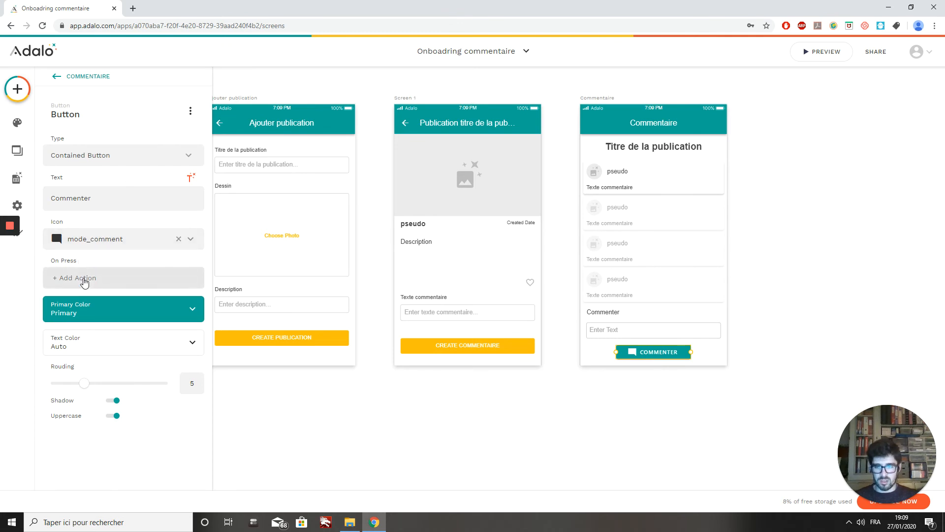
pyautogui.click(84, 281)
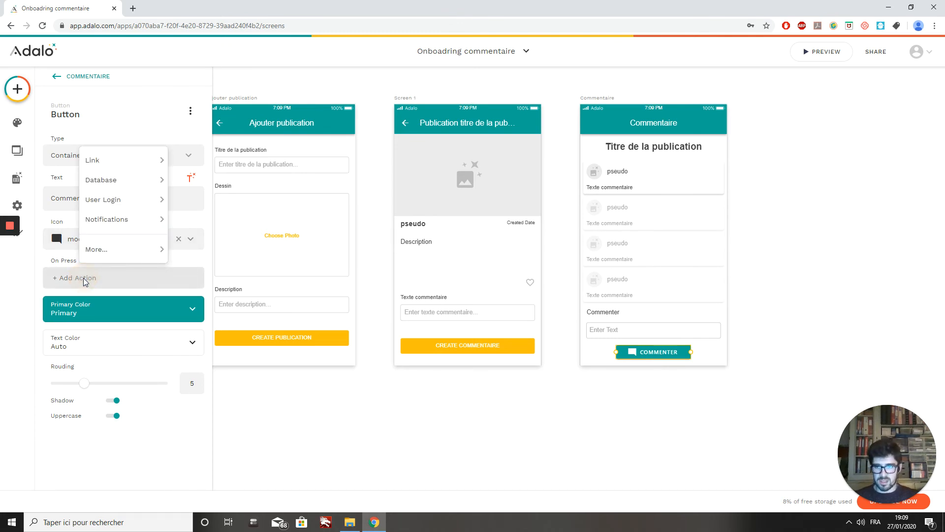
pyautogui.moveTo(108, 180)
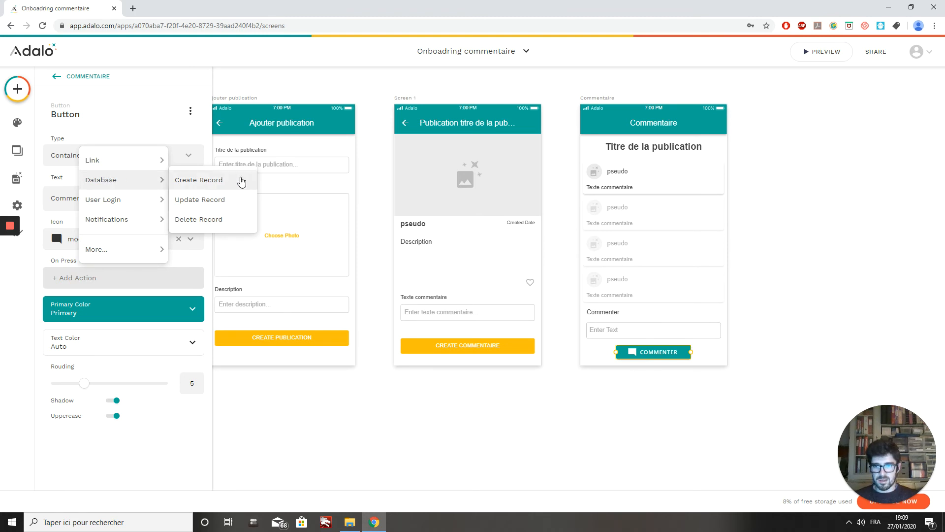
pyautogui.click(203, 181)
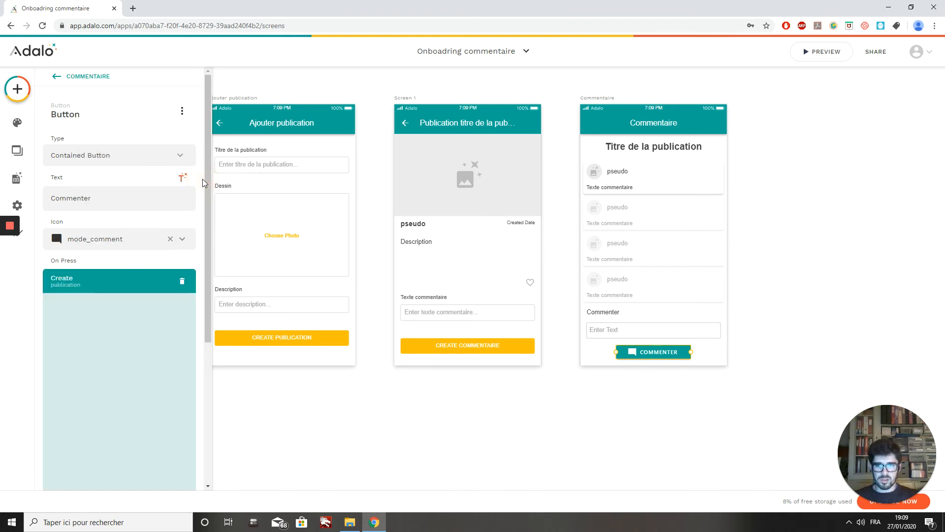
pyautogui.click(140, 313)
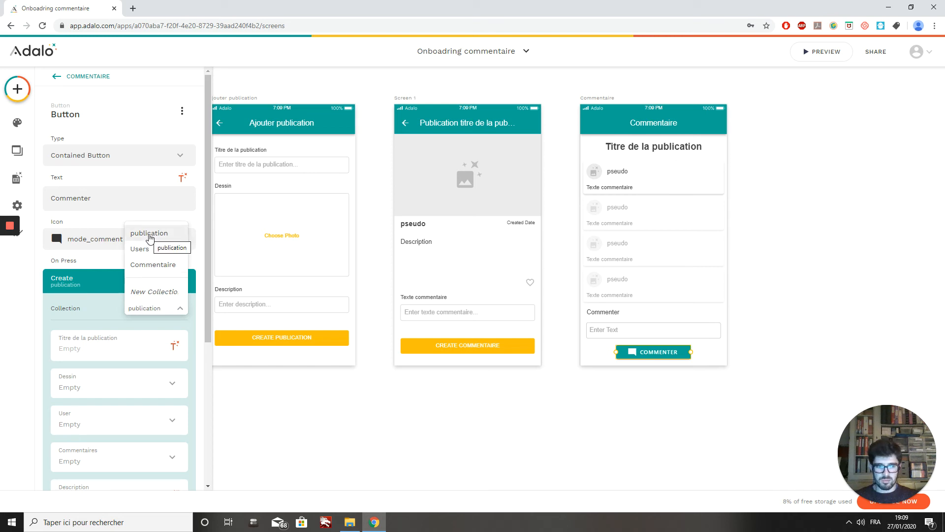
pyautogui.click(156, 268)
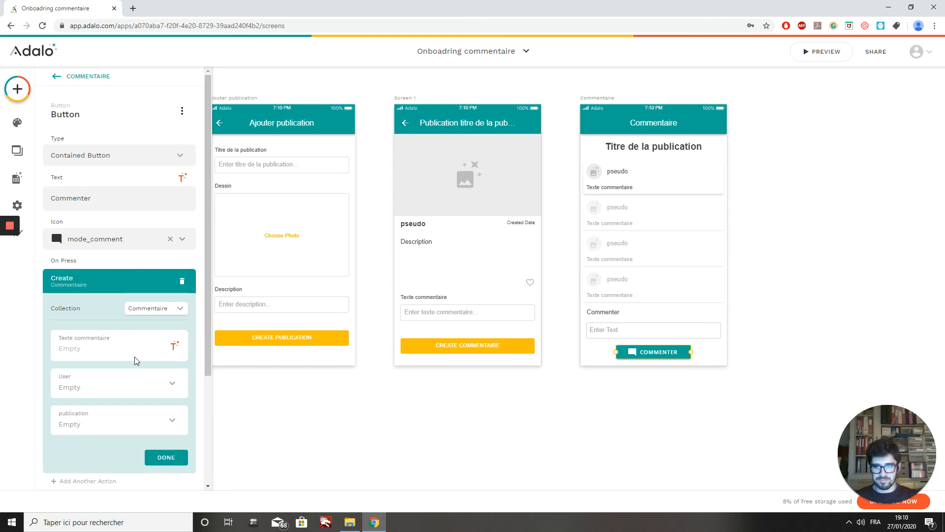
# Fill the action's Texte commentaire field with the value of this screen's form input.
pyautogui.click(175, 345)
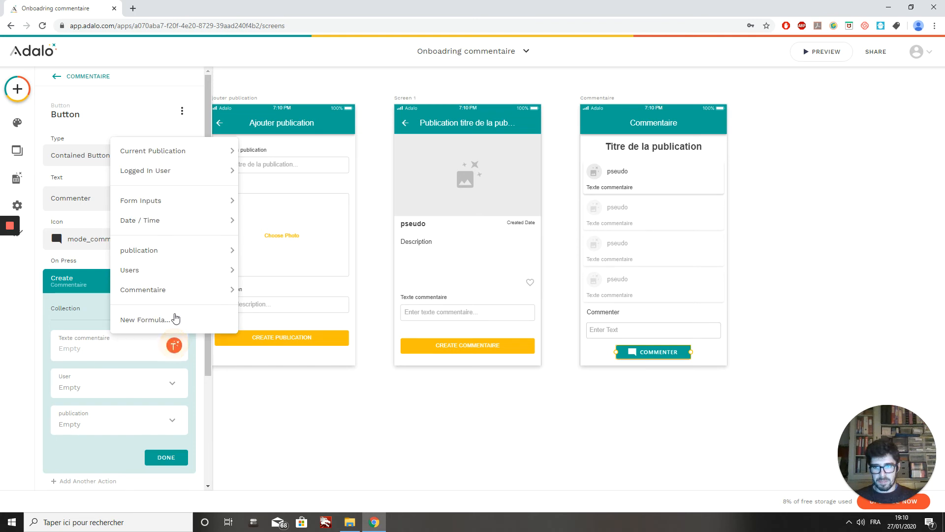
pyautogui.moveTo(170, 200)
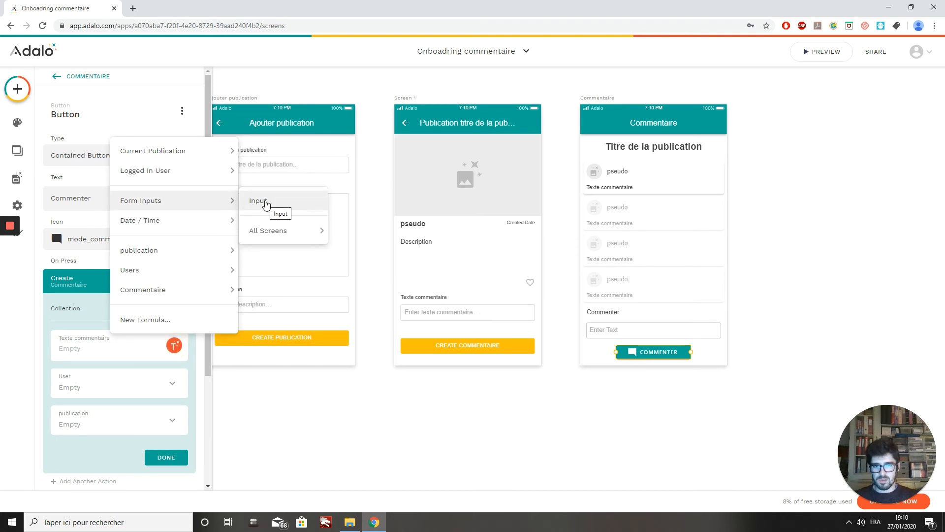
pyautogui.click(186, 203)
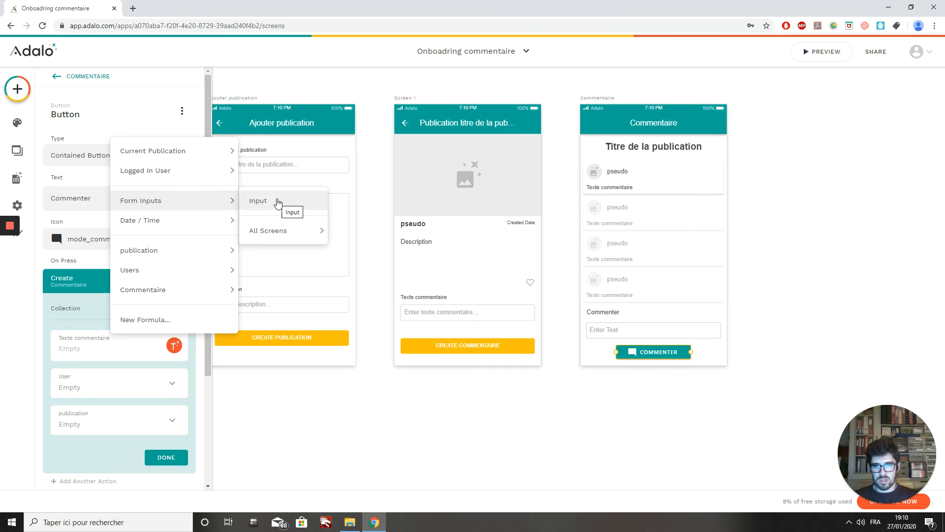
pyautogui.click(278, 202)
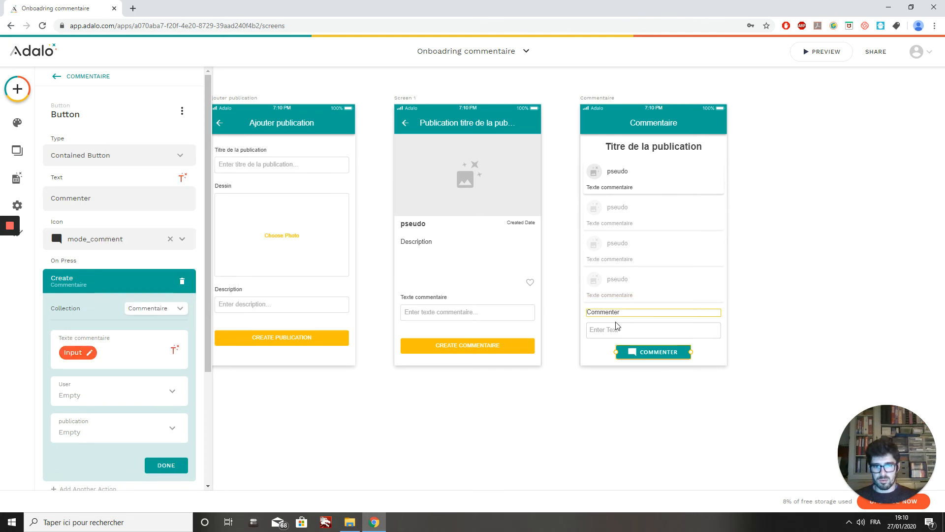
# Rename the text field below the Commenter label as "input Comentaire".
pyautogui.click(609, 338)
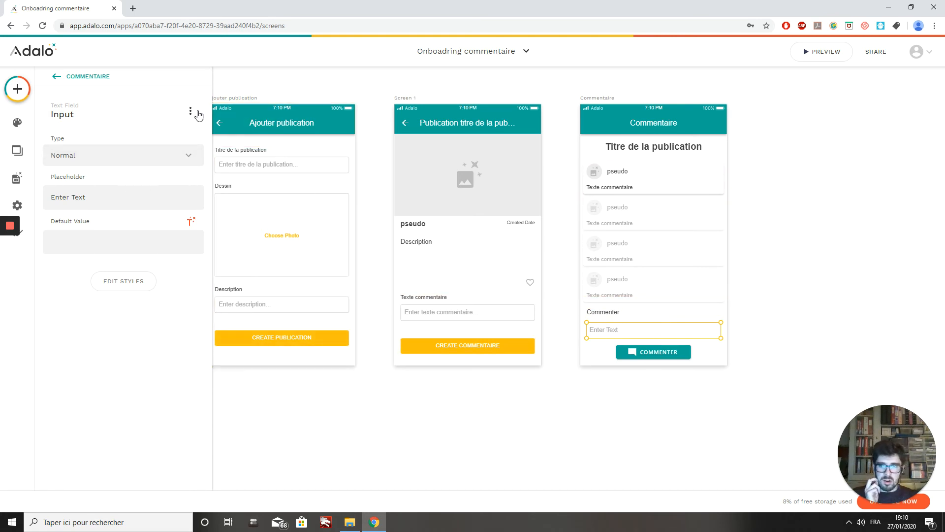
pyautogui.click(73, 117)
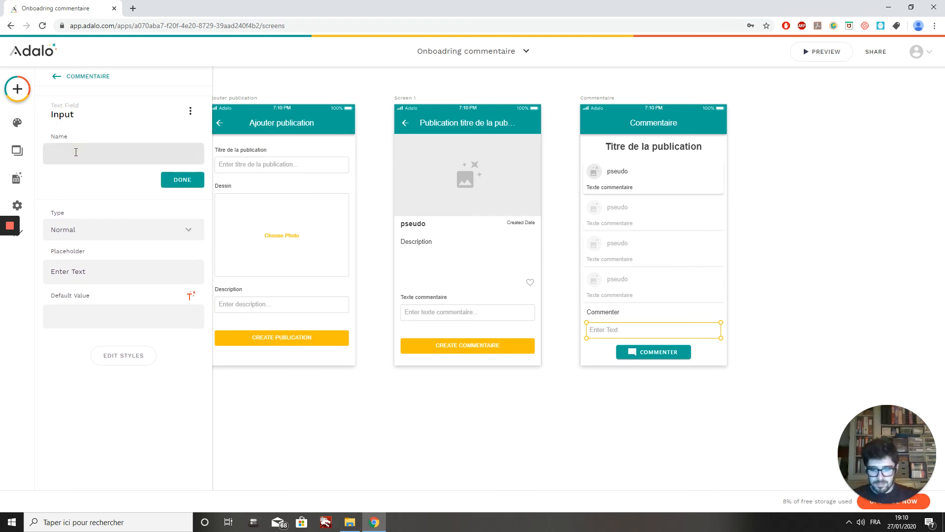
pyautogui.write('Comentai')
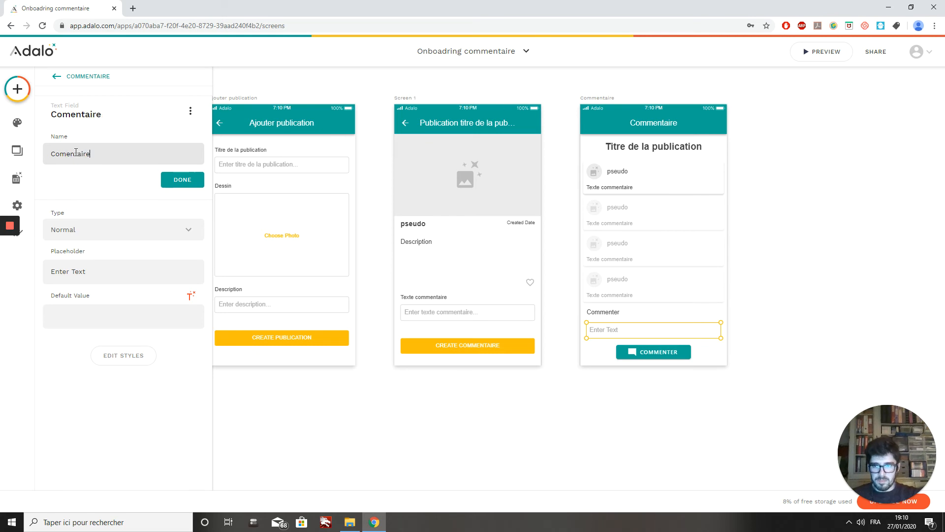
pyautogui.write('re')
pyautogui.click(51, 154)
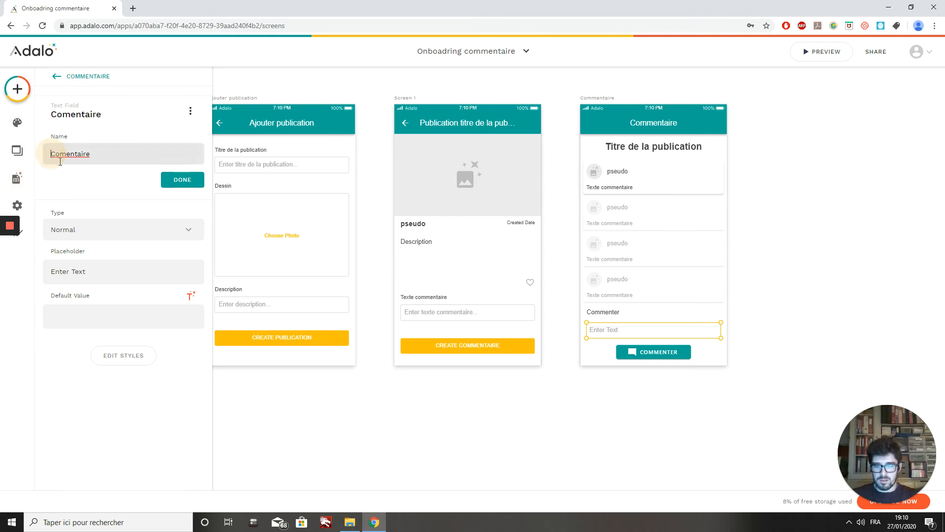
pyautogui.write('in')
pyautogui.write('When you hunt a Patronus')
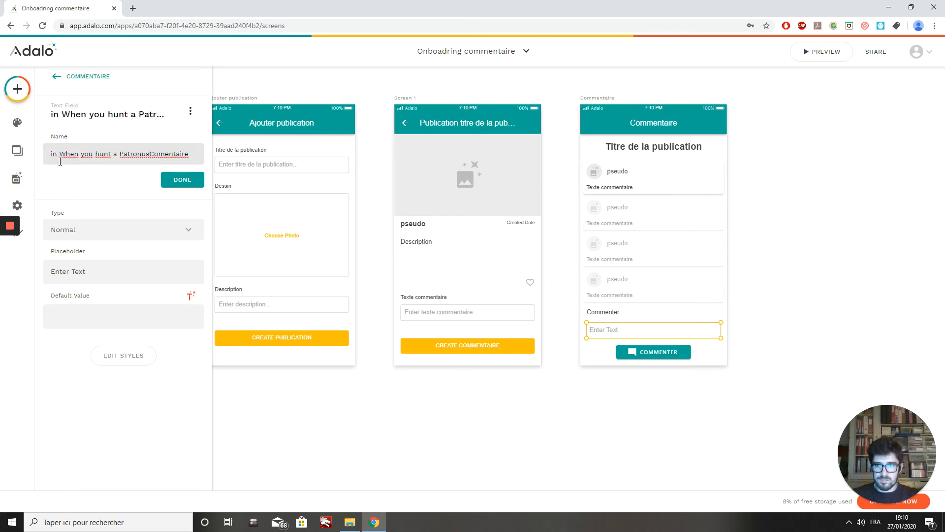
pyautogui.press('BackSpace')
pyautogui.press('BackSpace')
pyautogui.press('BackSpace')
pyautogui.press('BackSpace')
pyautogui.press('BackSpace')
pyautogui.press('BackSpace')
pyautogui.press('BackSpace')
pyautogui.press('BackSpace')
pyautogui.press('BackSpace')
pyautogui.press('BackSpace')
pyautogui.press('BackSpace')
pyautogui.press('BackSpace')
pyautogui.press('BackSpace')
pyautogui.press('BackSpace')
pyautogui.press('BackSpace')
pyautogui.press('BackSpace')
pyautogui.press('BackSpace')
pyautogui.press('BackSpace')
pyautogui.press('BackSpace')
pyautogui.press('BackSpace')
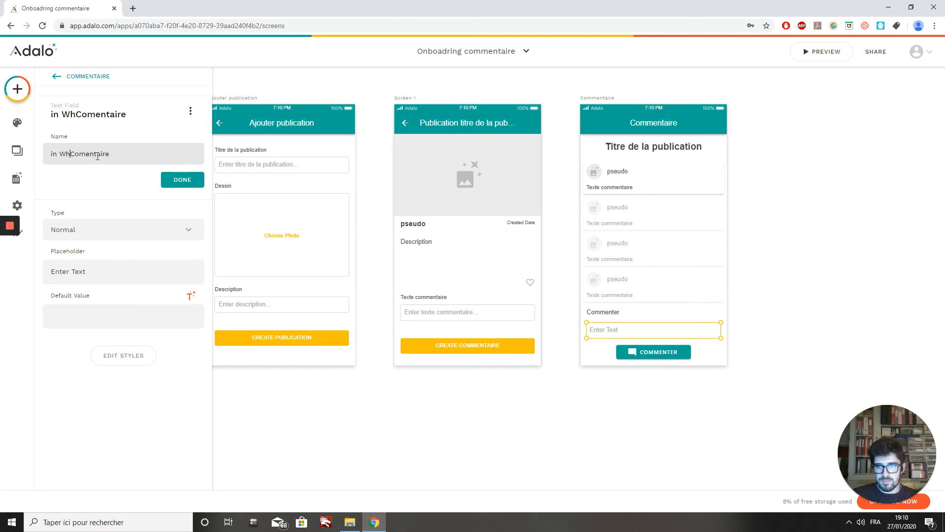
pyautogui.click(80, 27)
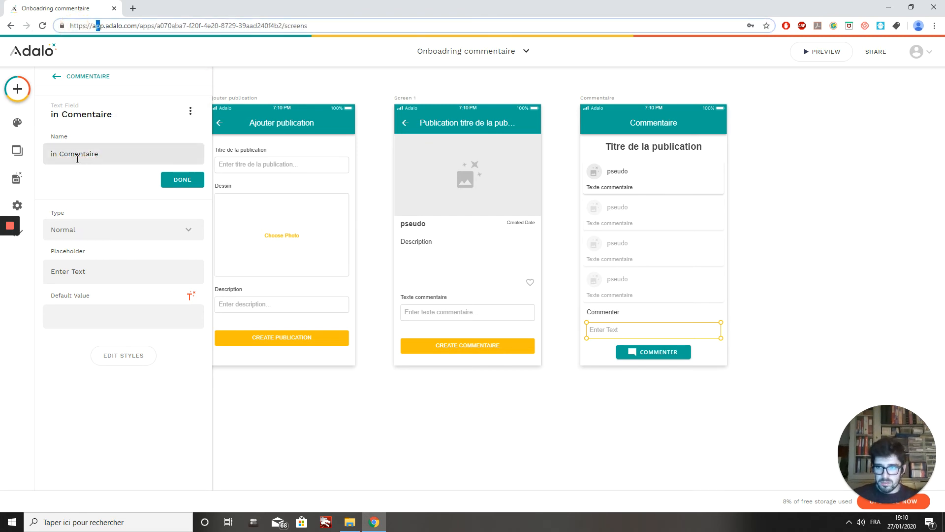
pyautogui.click(57, 153)
pyautogui.write('put')
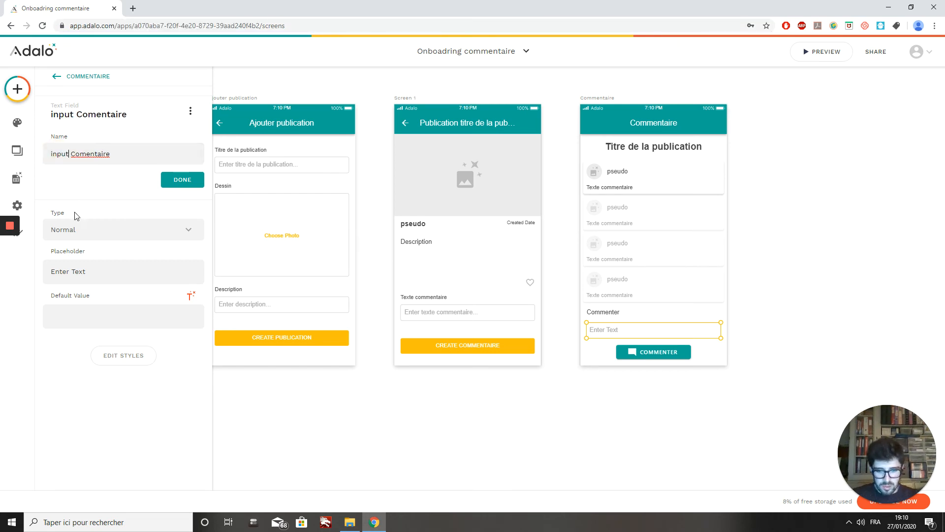
pyautogui.click(178, 182)
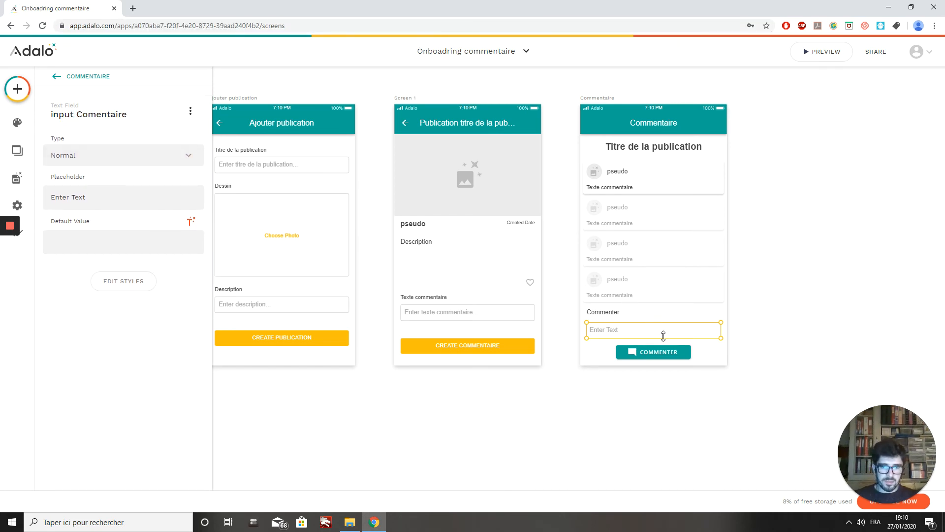
# In the Commenter button's Create Commentaire action, set User to Logged In User.
pyautogui.click(645, 351)
pyautogui.click(165, 280)
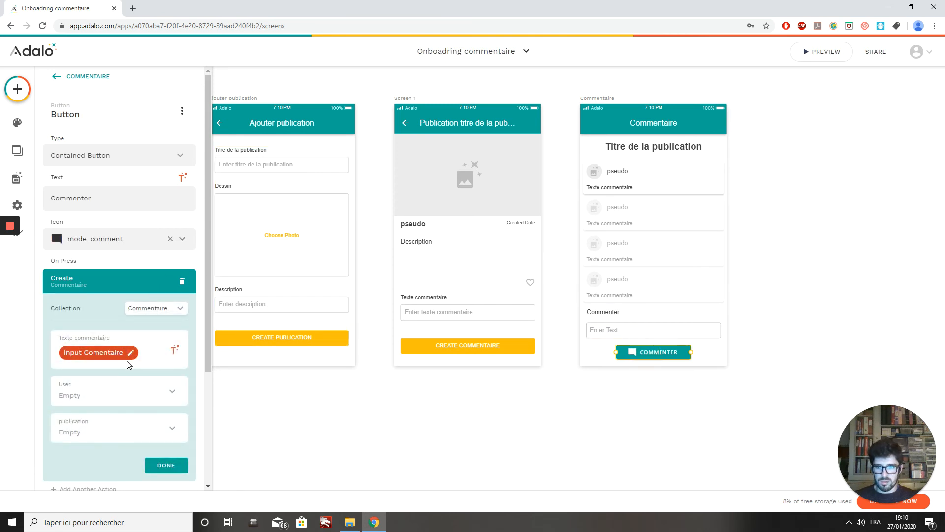
pyautogui.scroll(-1, 130, 374)
pyautogui.click(171, 342)
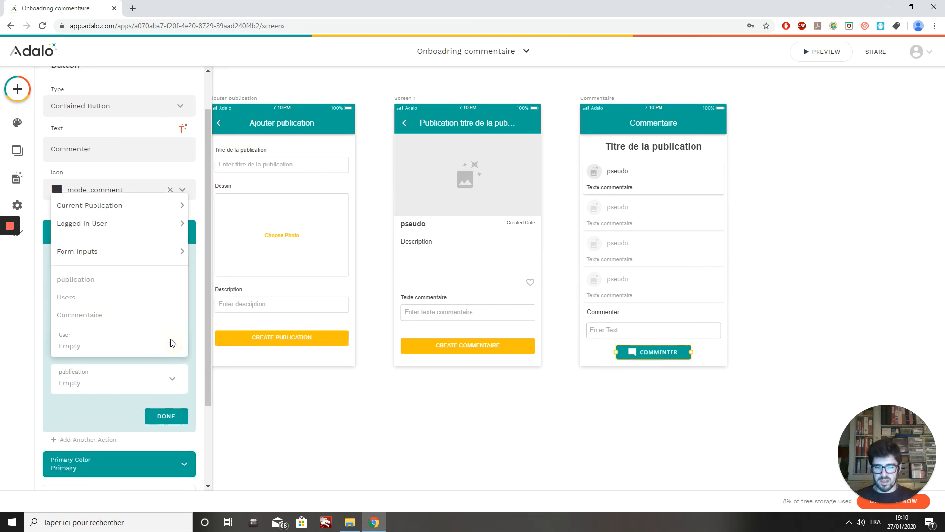
pyautogui.moveTo(131, 262)
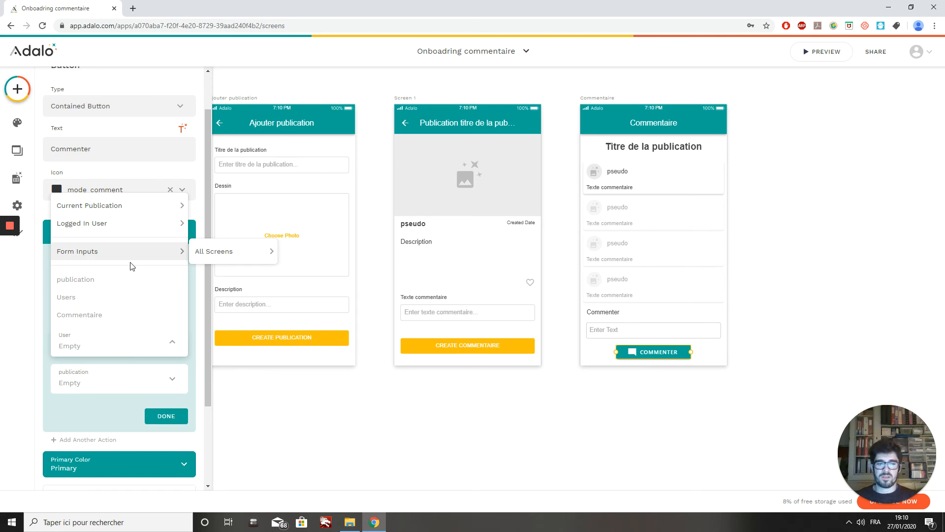
pyautogui.moveTo(122, 211)
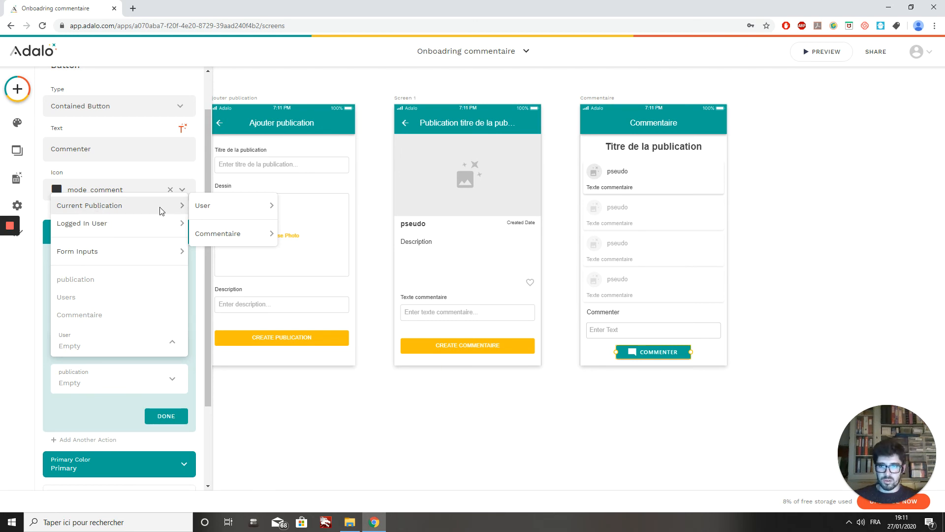
pyautogui.moveTo(196, 210)
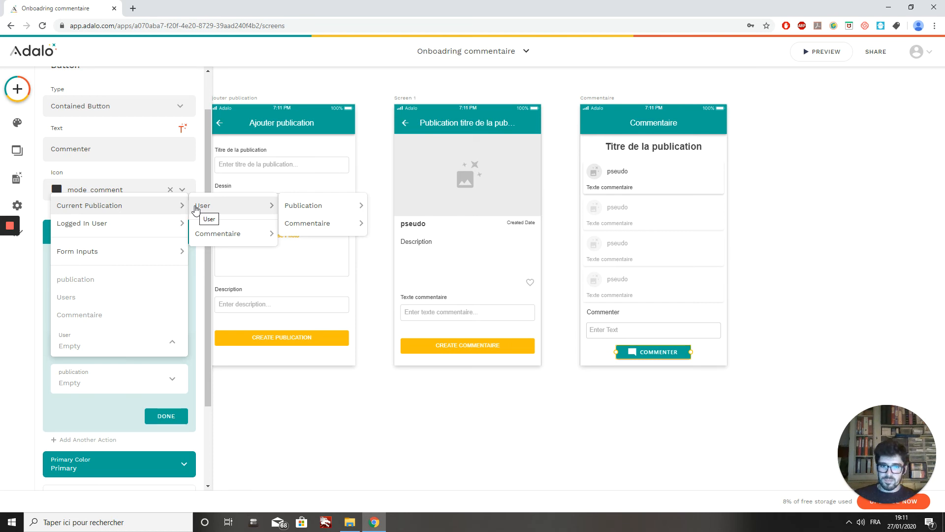
pyautogui.click(112, 230)
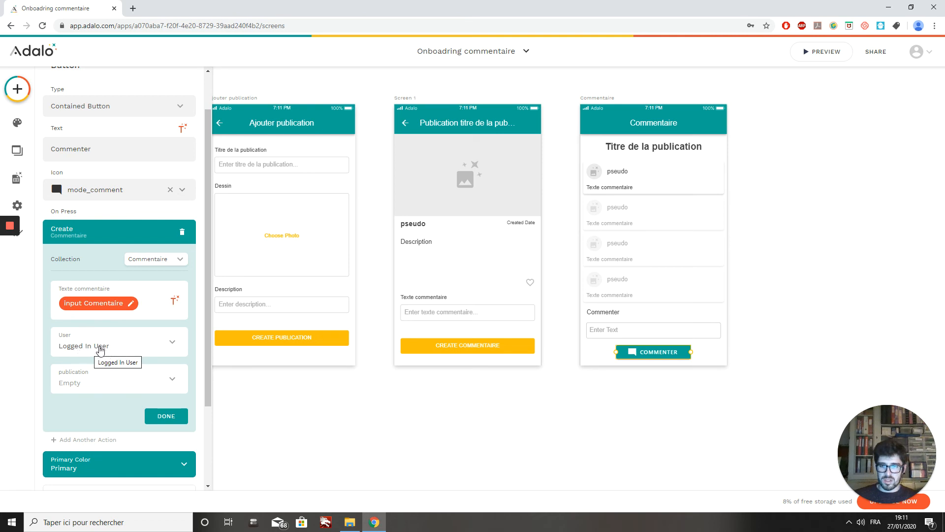
# Set the publication field of the Commenter button's Create Commentaire action to Current Publication and finish the action.
pyautogui.click(171, 384)
pyautogui.moveTo(135, 256)
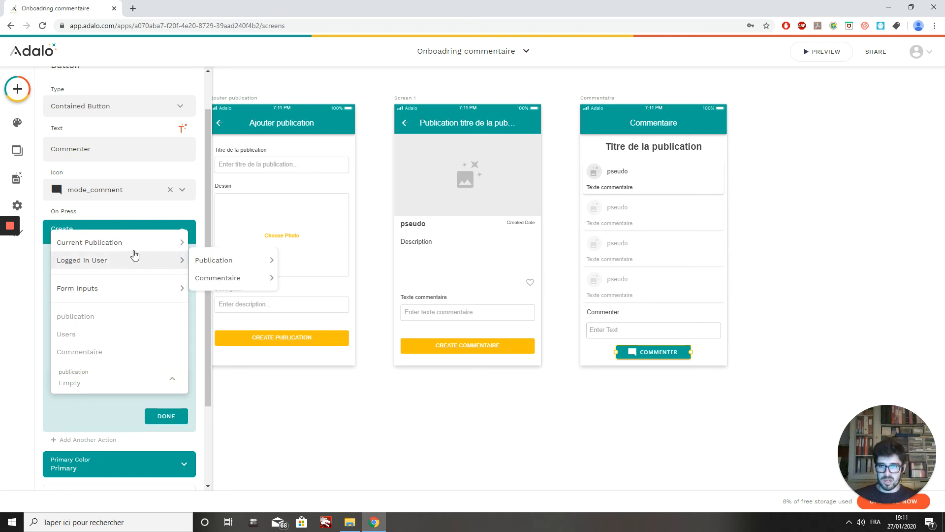
pyautogui.click(105, 242)
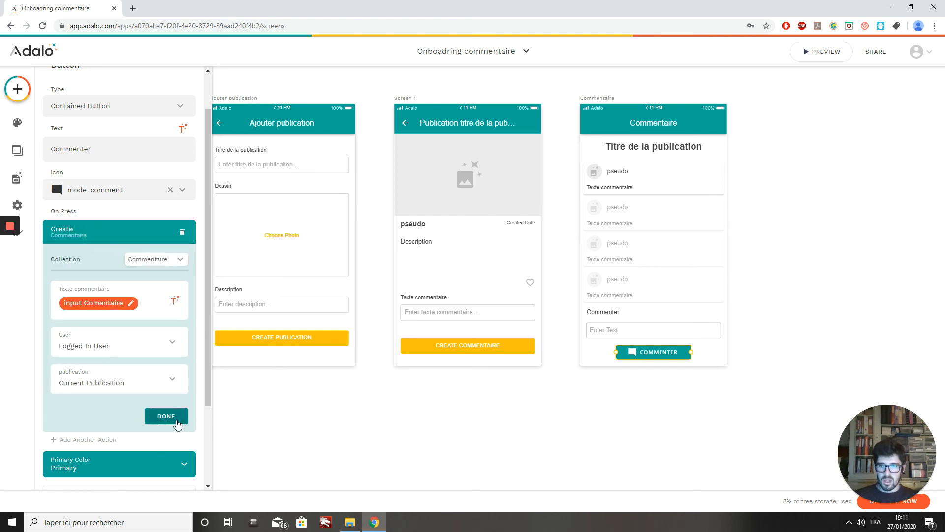
pyautogui.click(166, 416)
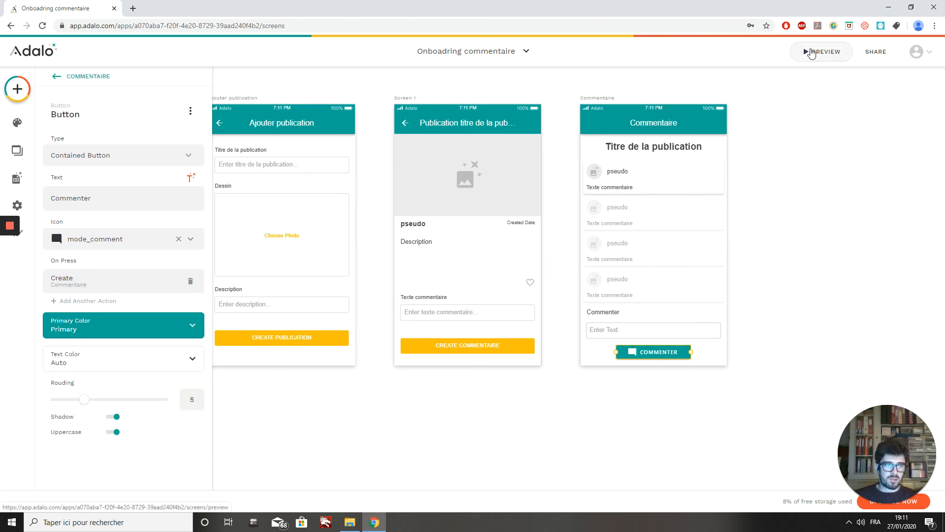
# Preview the app and open the comment screen of the Vendetta publication from the Home list.
pyautogui.click(844, 237)
pyautogui.click(818, 58)
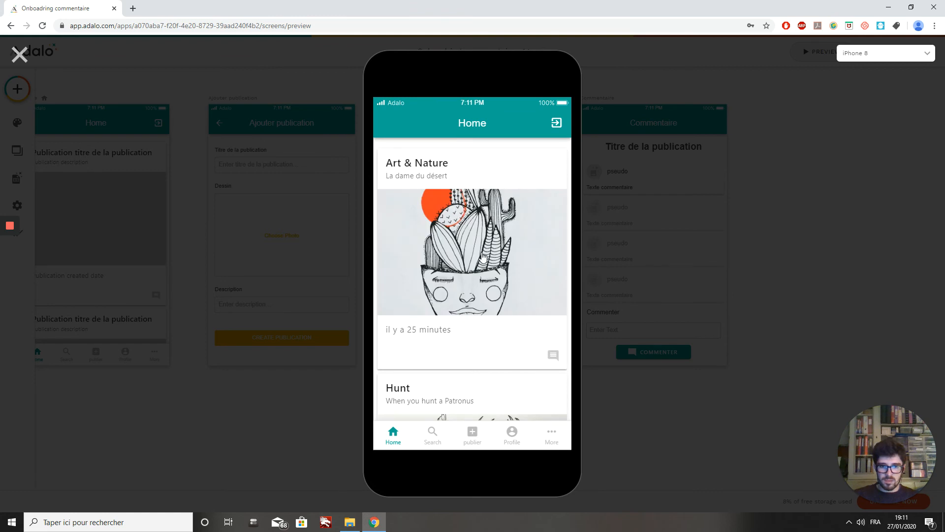
pyautogui.scroll(-3, 484, 261)
pyautogui.scroll(2, 486, 320)
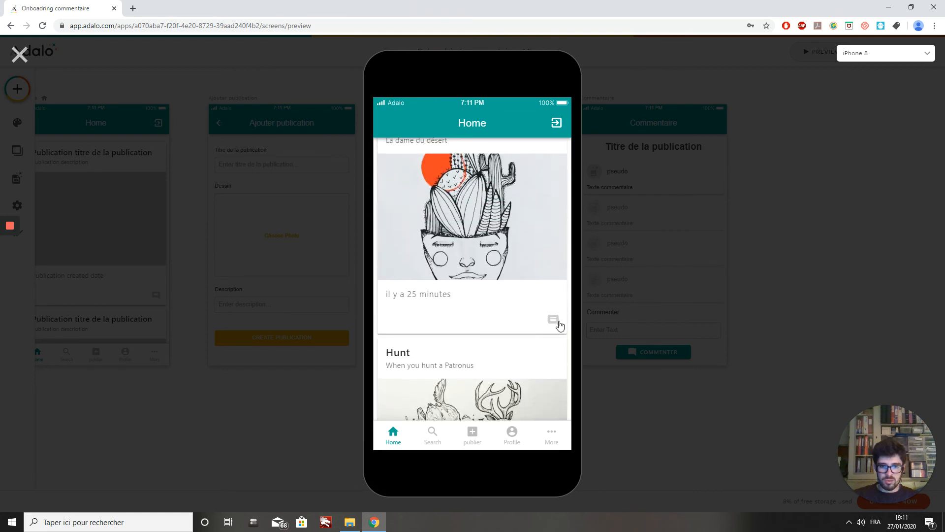
pyautogui.scroll(-4, 552, 330)
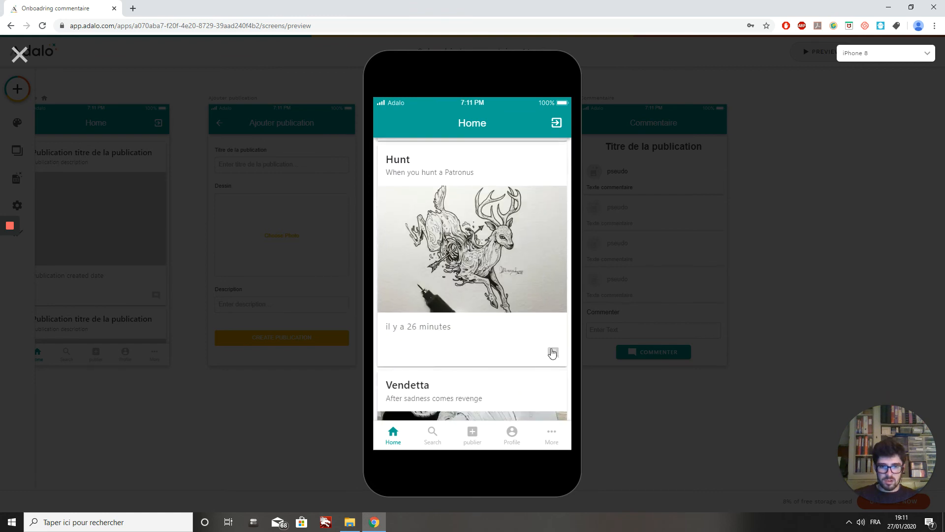
pyautogui.scroll(-3, 552, 353)
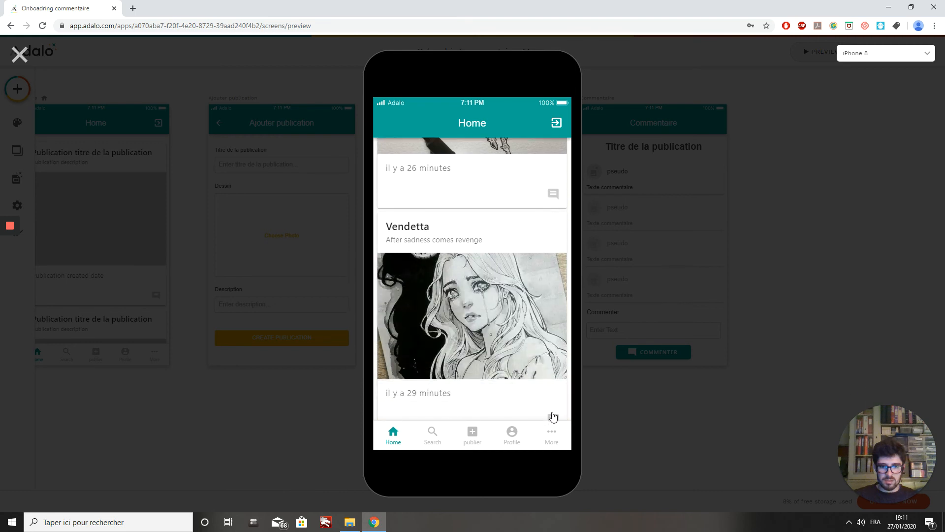
pyautogui.click(553, 417)
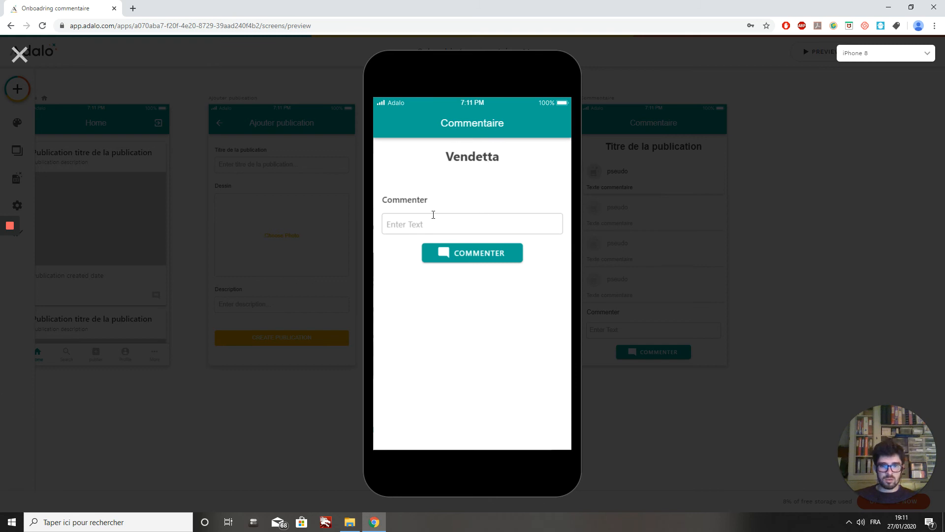
# Post the comment "Trop cool le dessin" on the Vendetta publication, then close the preview.
pyautogui.click(412, 223)
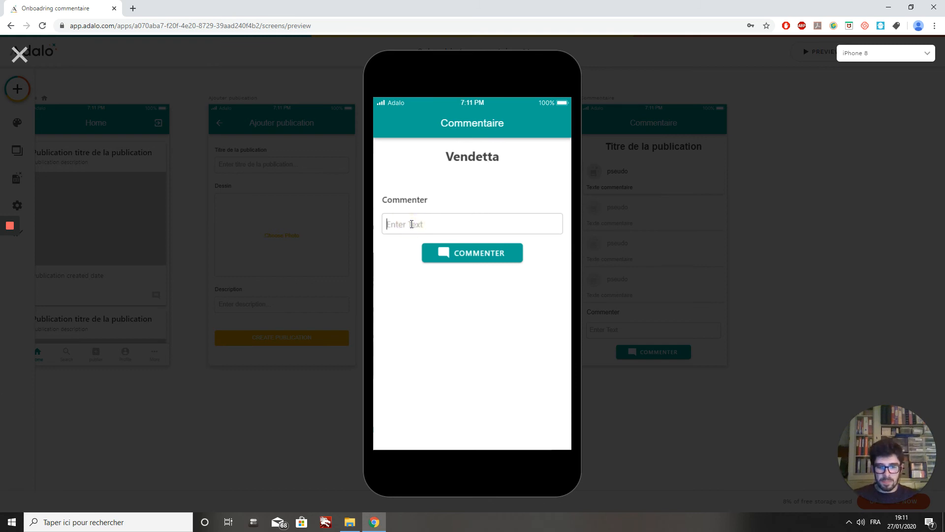
pyautogui.write('Trop coll')
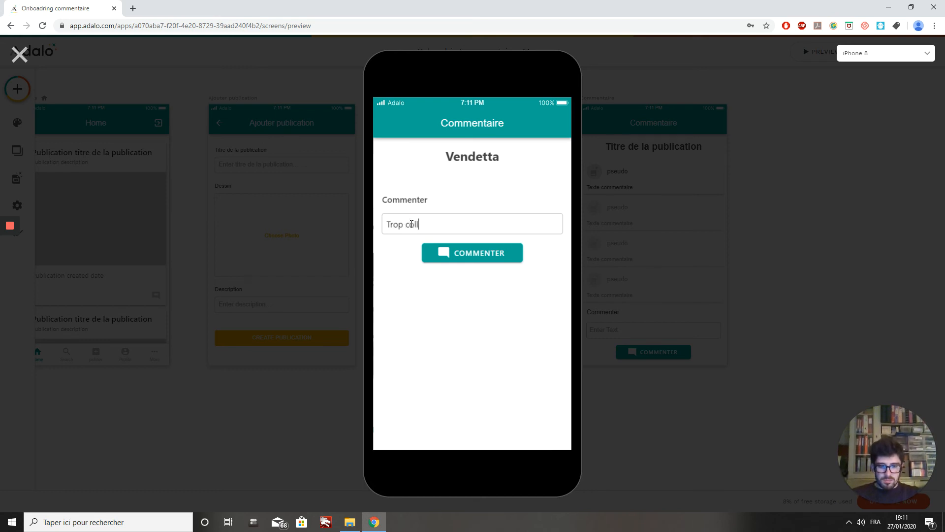
pyautogui.write('cool le de')
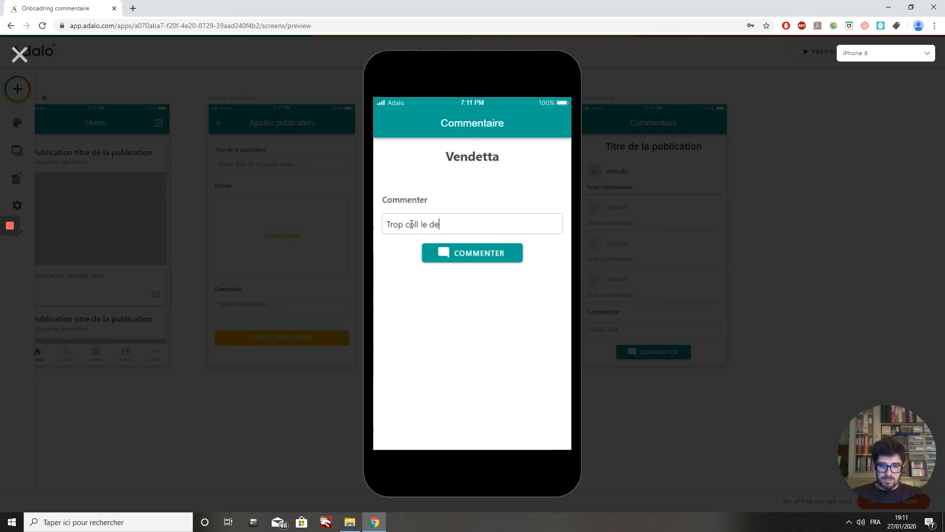
pyautogui.write('ssin')
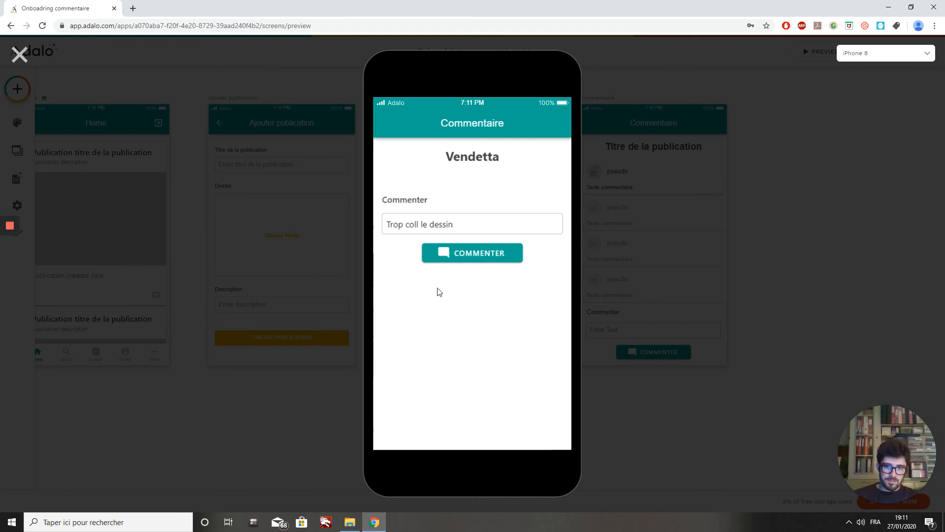
pyautogui.click(417, 225)
pyautogui.press('BackSpace')
pyautogui.write('o')
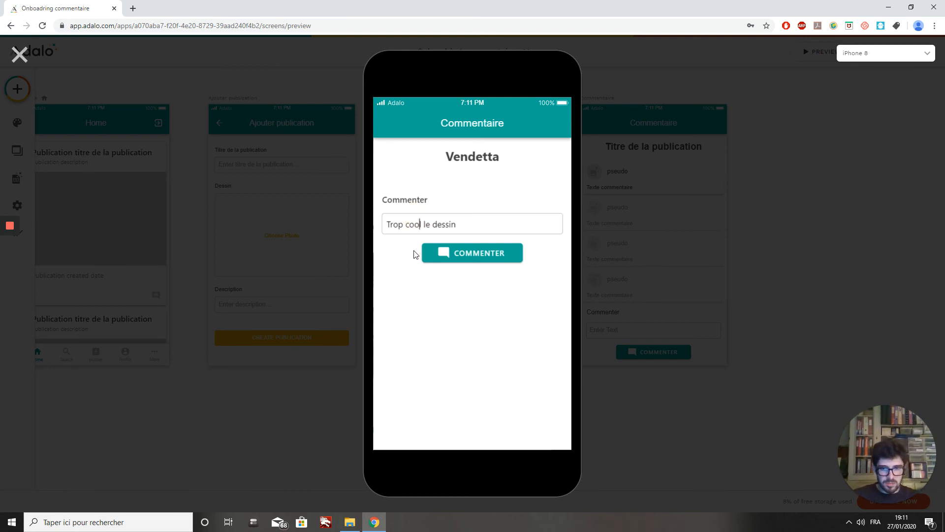
pyautogui.click(490, 253)
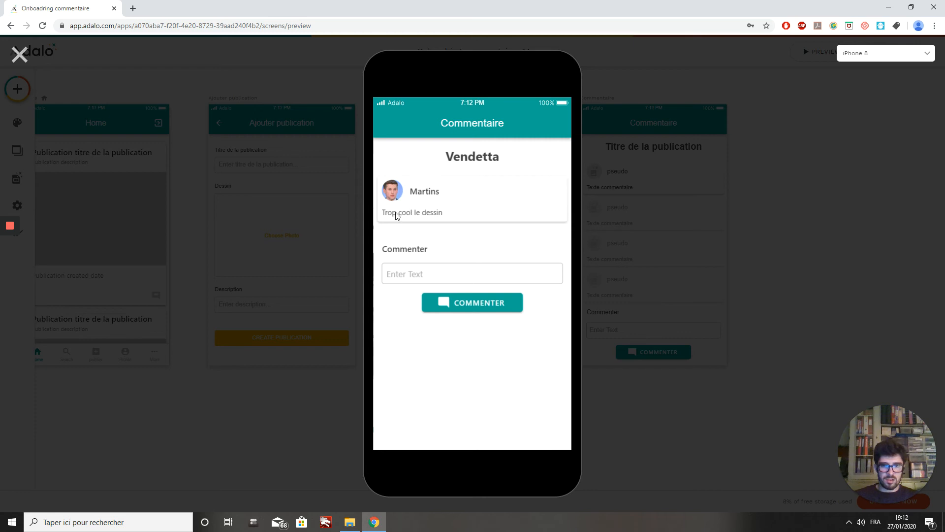
pyautogui.click(19, 55)
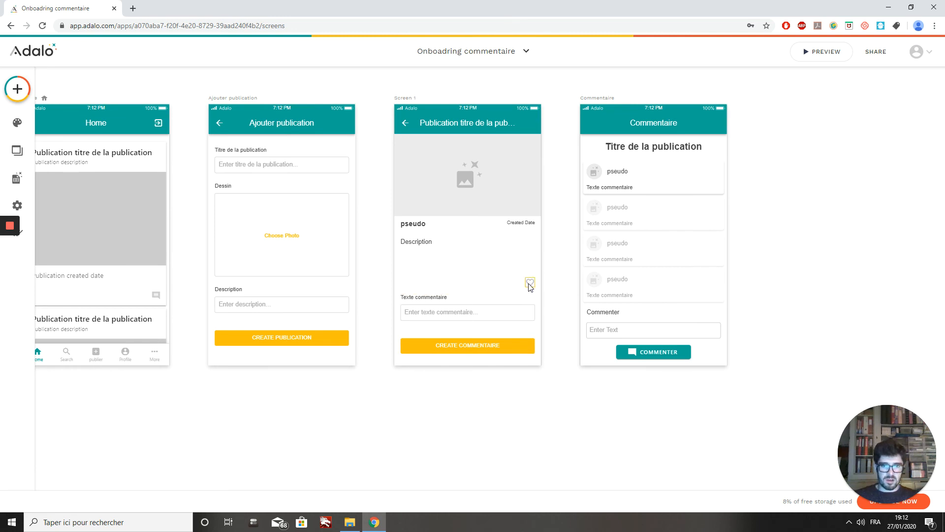
# Add a Link action to the Commentaire screen on the submit button of Screen 1's comment form, with the Push transition.
pyautogui.click(482, 348)
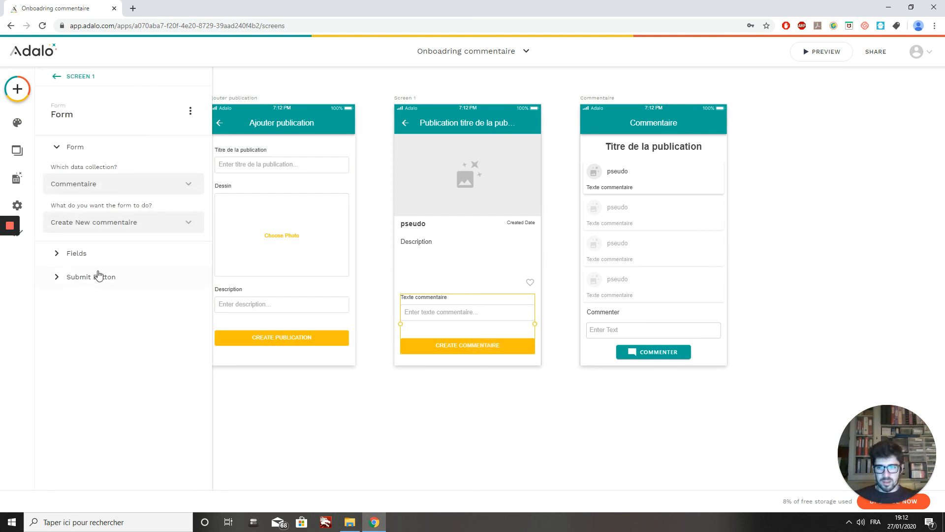
pyautogui.click(72, 284)
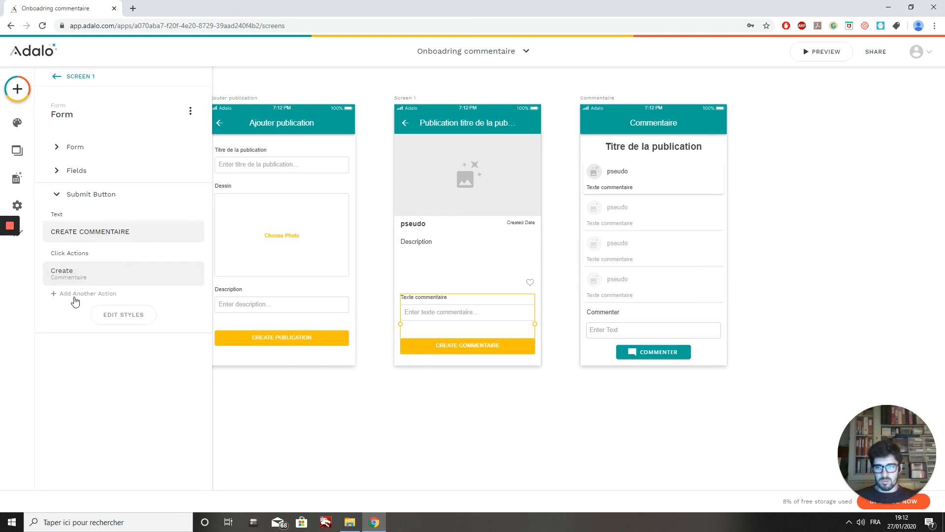
pyautogui.click(73, 278)
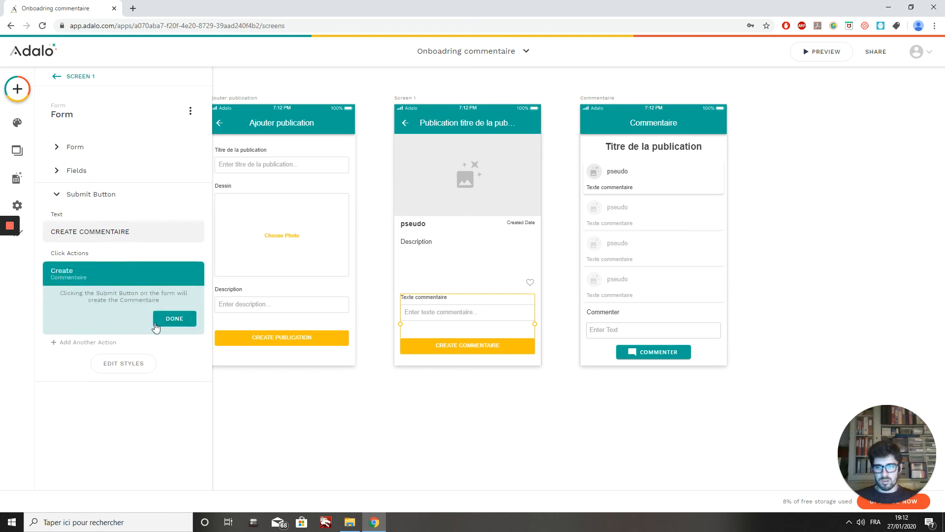
pyautogui.click(173, 320)
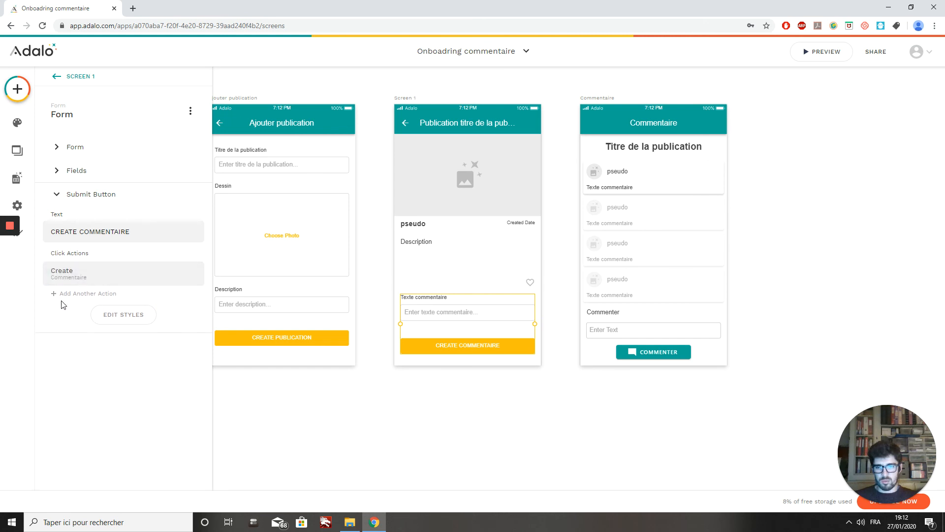
pyautogui.click(75, 294)
pyautogui.moveTo(106, 191)
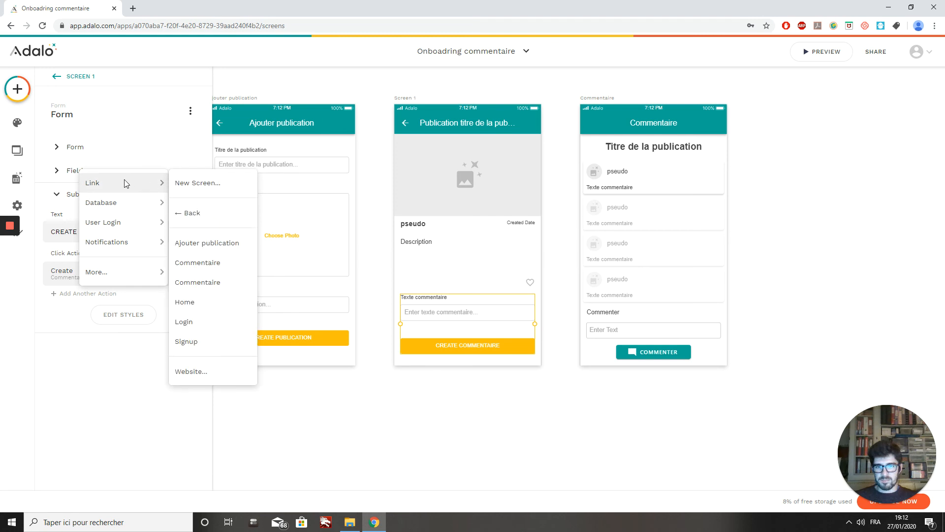
pyautogui.click(201, 266)
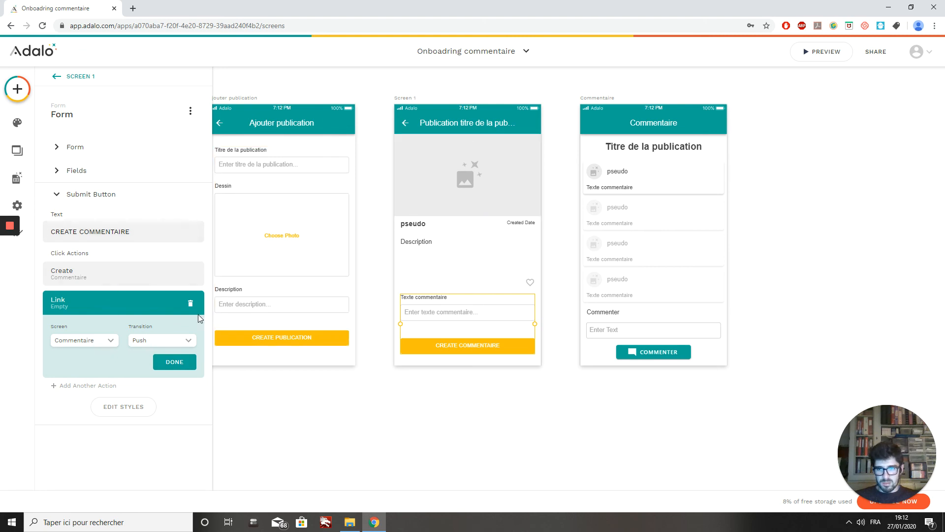
pyautogui.click(89, 340)
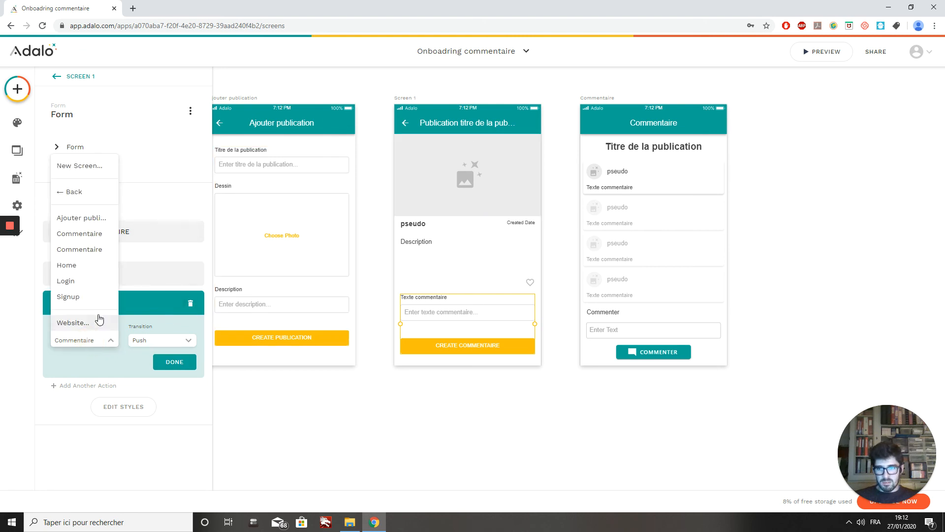
pyautogui.click(106, 250)
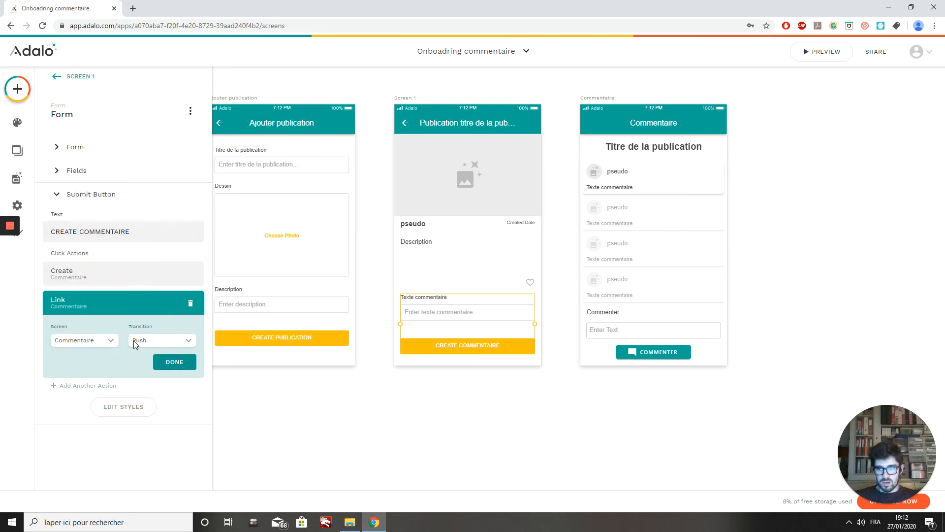
pyautogui.click(175, 362)
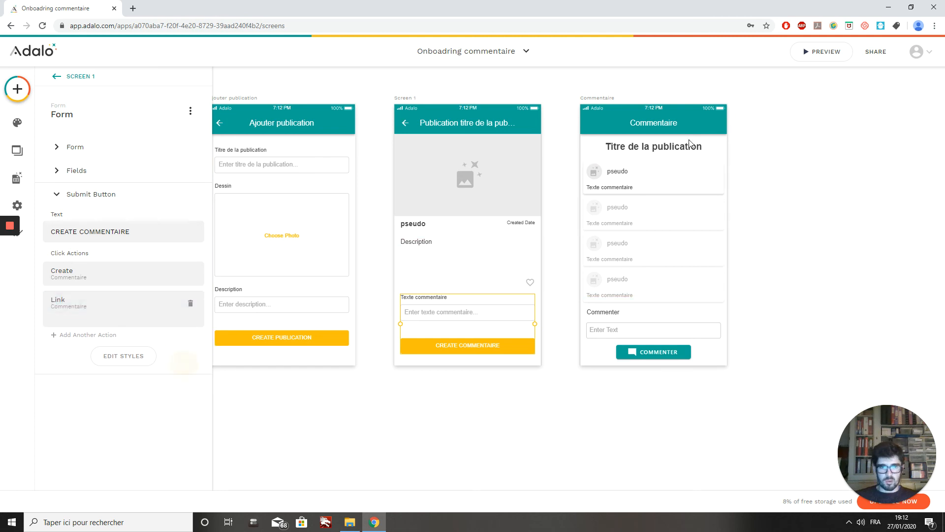
# Preview the app and open the detail screen of the Hunt publication down to its comment form.
pyautogui.click(823, 58)
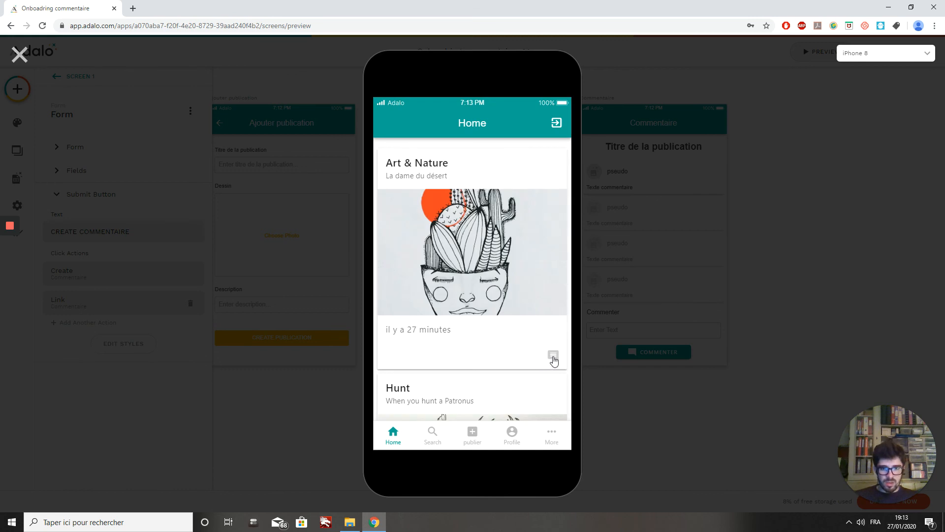
pyautogui.scroll(-2, 493, 345)
pyautogui.scroll(-1, 495, 374)
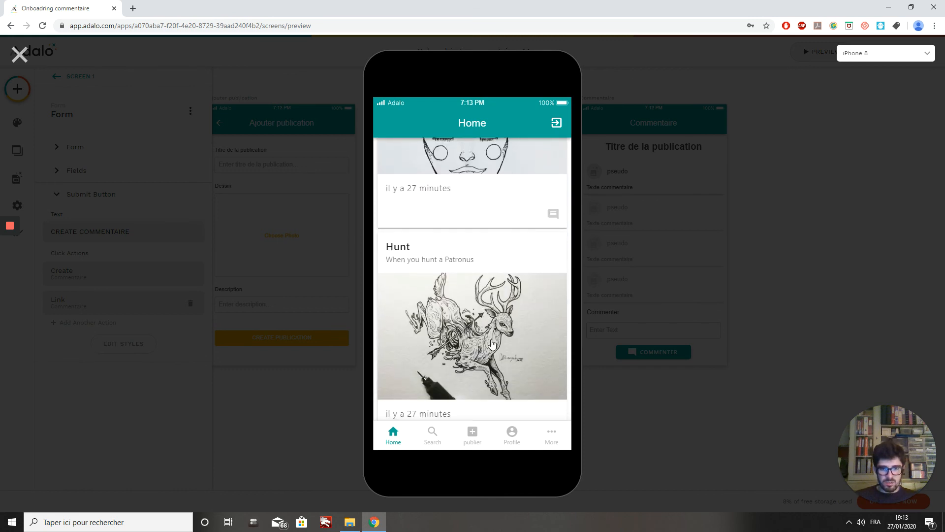
pyautogui.click(492, 344)
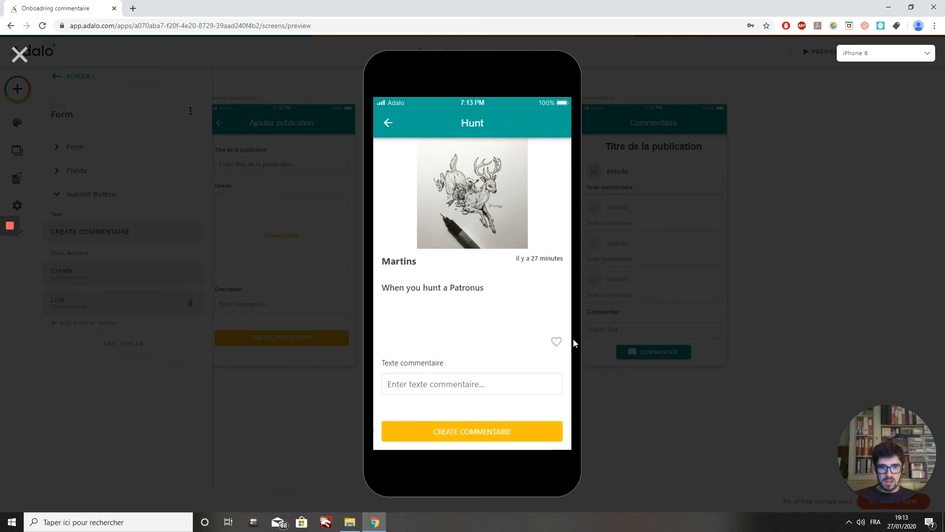
pyautogui.scroll(-1, 452, 326)
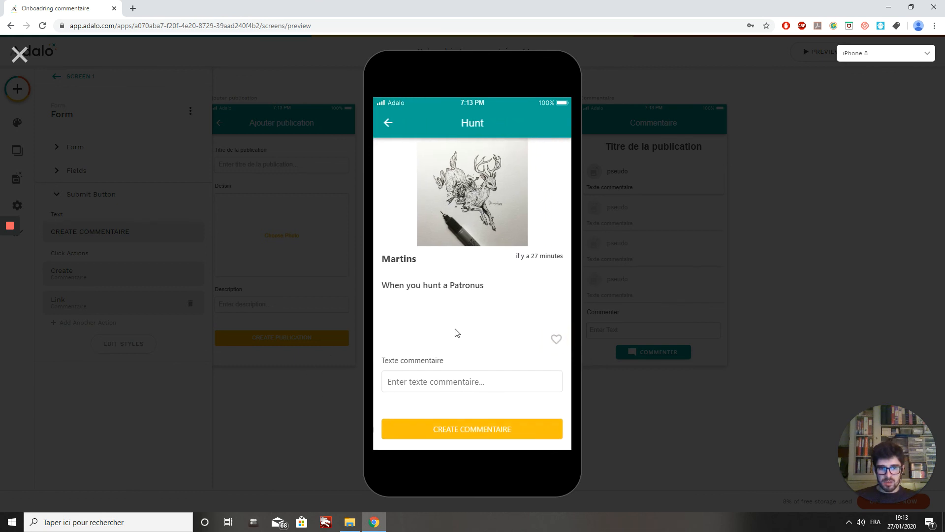
# Submit the comment "Super" through the Hunt publication's form, then close the preview.
pyautogui.click(418, 380)
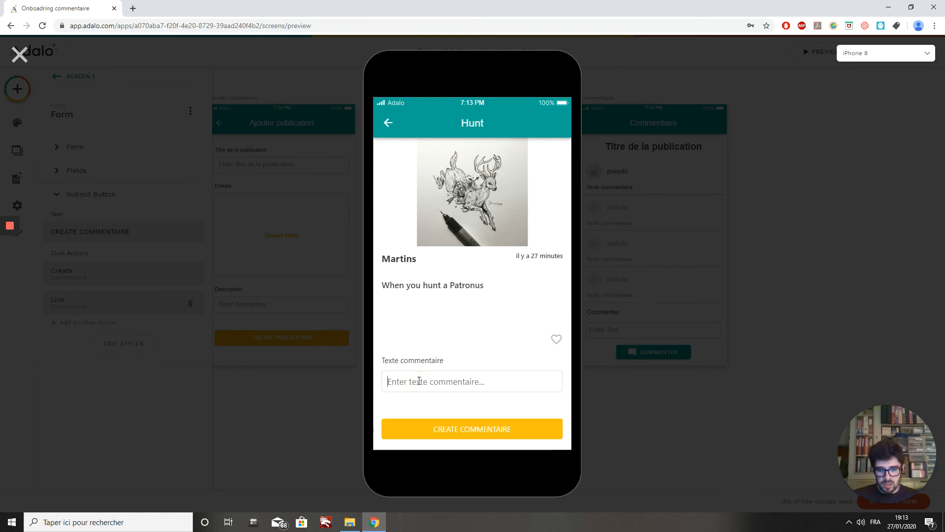
pyautogui.write('Super')
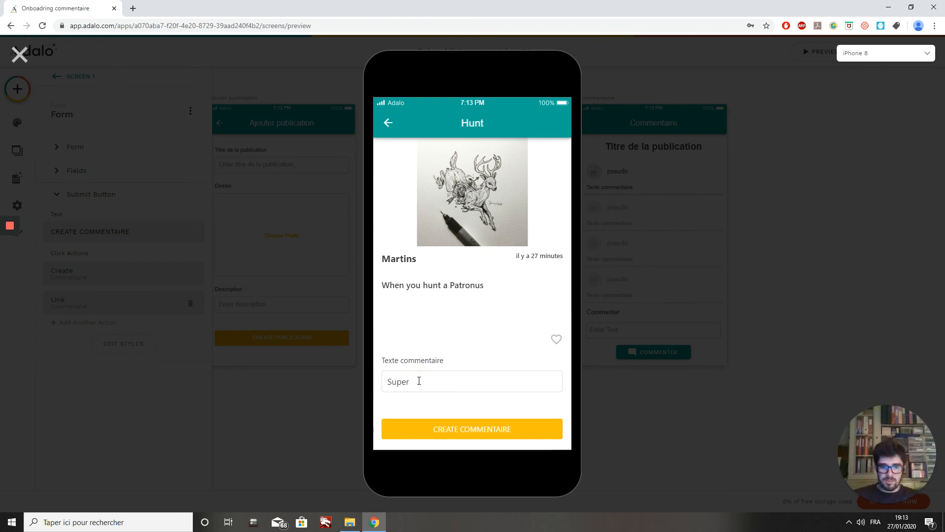
pyautogui.click(466, 438)
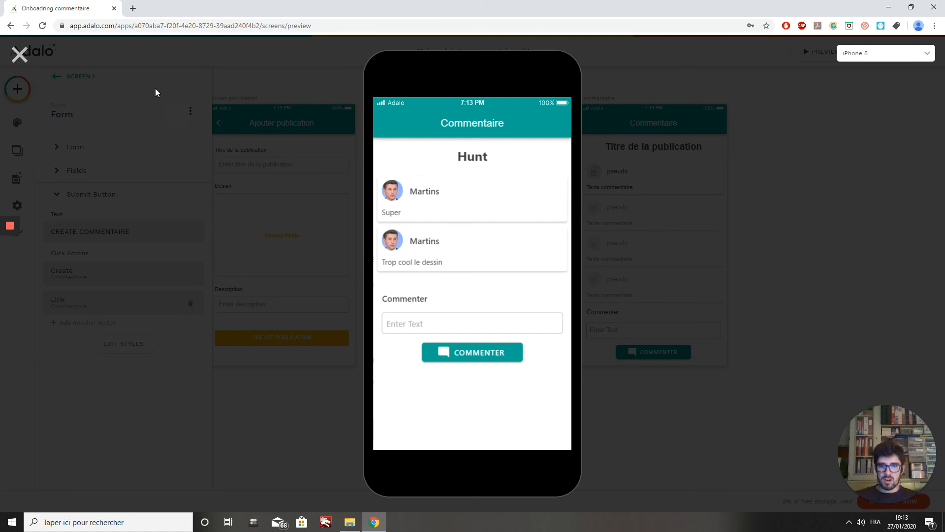
pyautogui.click(19, 56)
# Filter the comment list on the Commentaire screen to Current Publication > Commentaire.
pyautogui.click(657, 228)
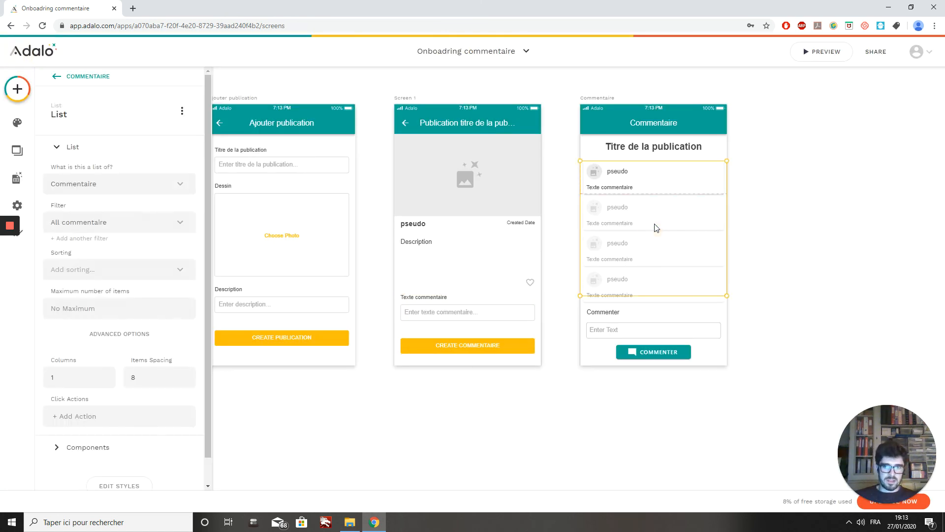
pyautogui.click(117, 221)
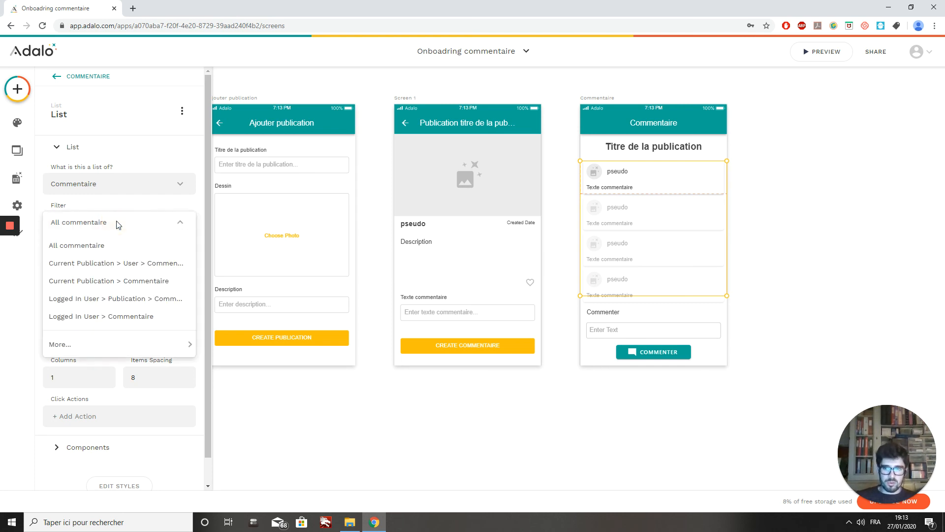
pyautogui.click(110, 282)
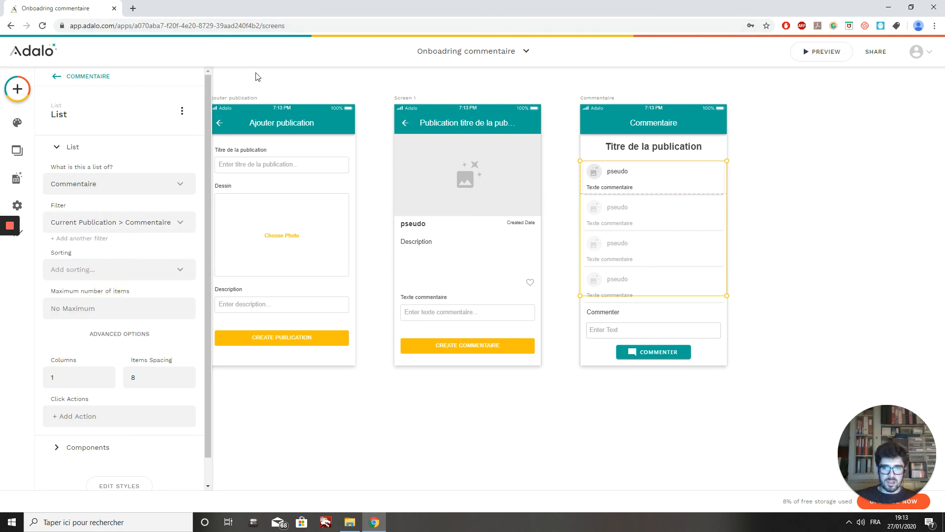
# Sort the comment list on the Commentaire screen by Created Date - Newest to Oldest.
pyautogui.click(134, 279)
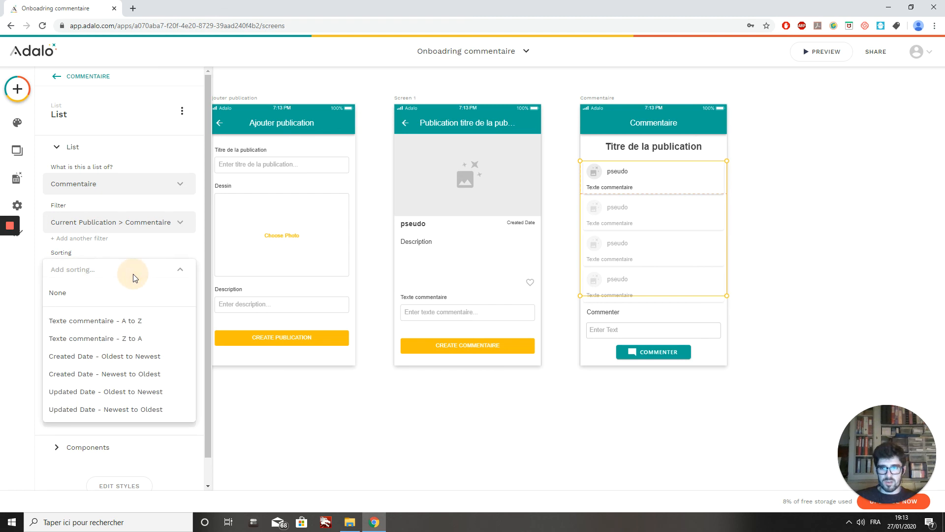
pyautogui.click(123, 375)
# Preview the app and open the detail screen of the Vendetta publication from the Home list.
pyautogui.click(840, 58)
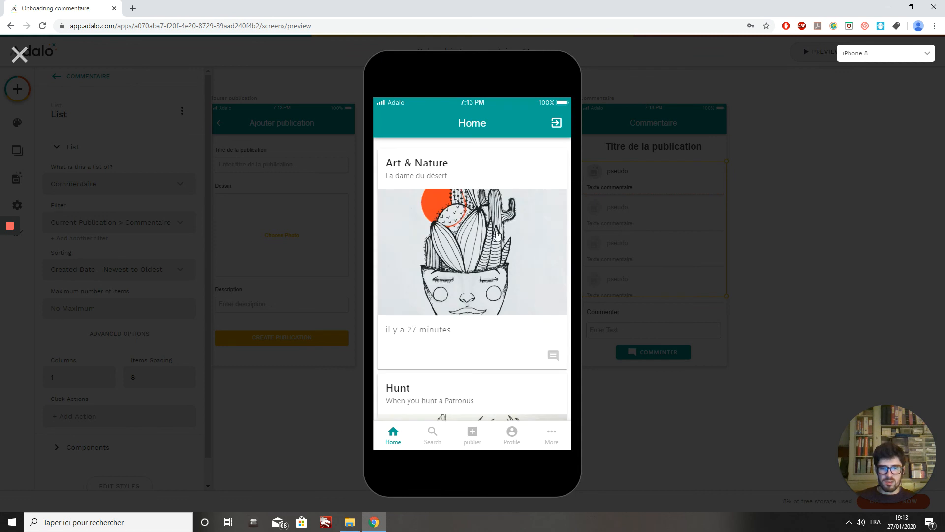
pyautogui.scroll(-7, 497, 236)
pyautogui.click(455, 361)
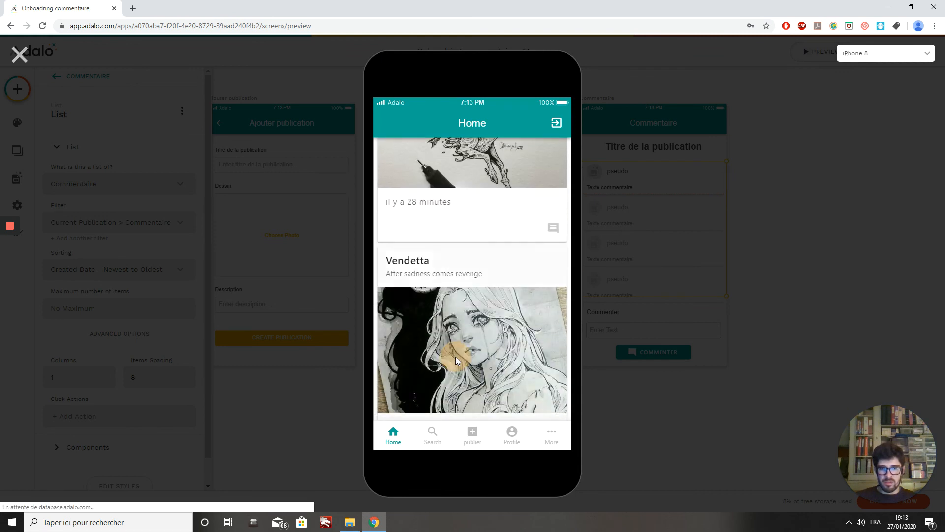
# Submit the comment "Super" through the Vendetta publication's comment form, then close the preview.
pyautogui.click(435, 388)
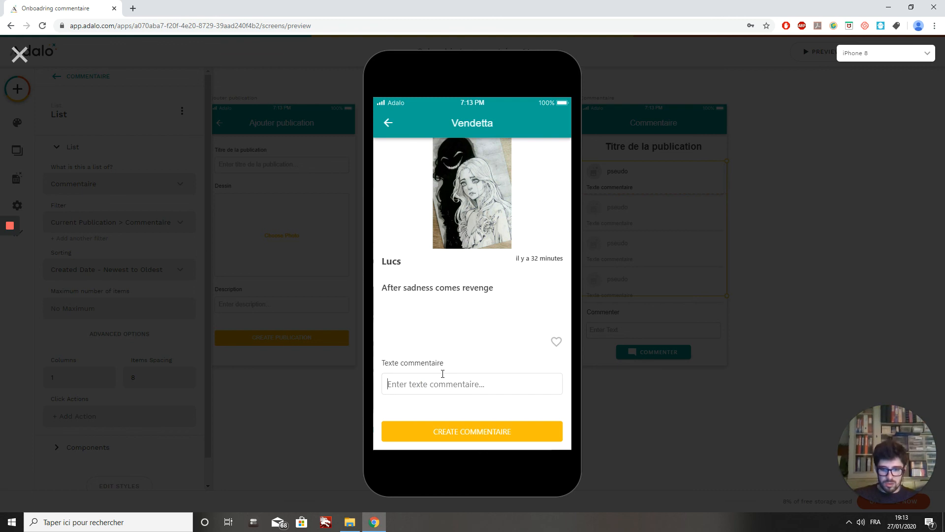
pyautogui.write('Sup')
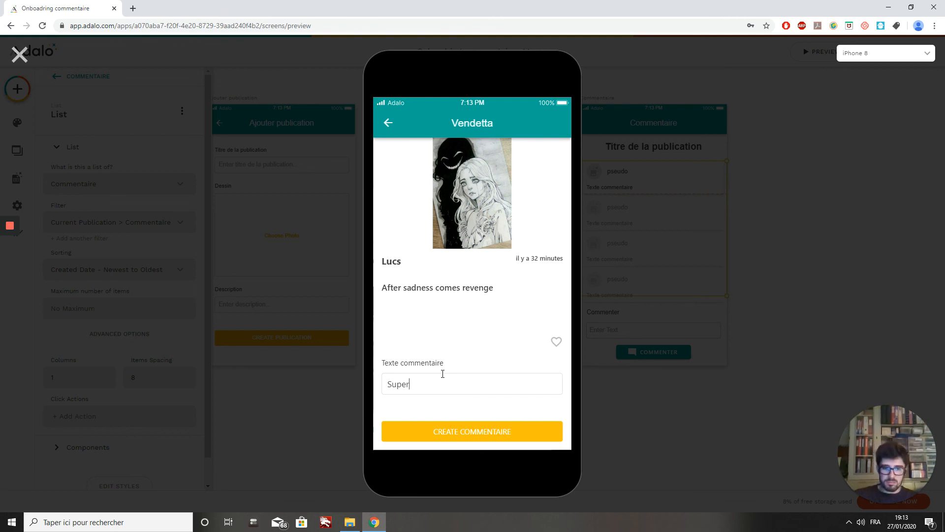
pyautogui.write('er')
pyautogui.click(462, 432)
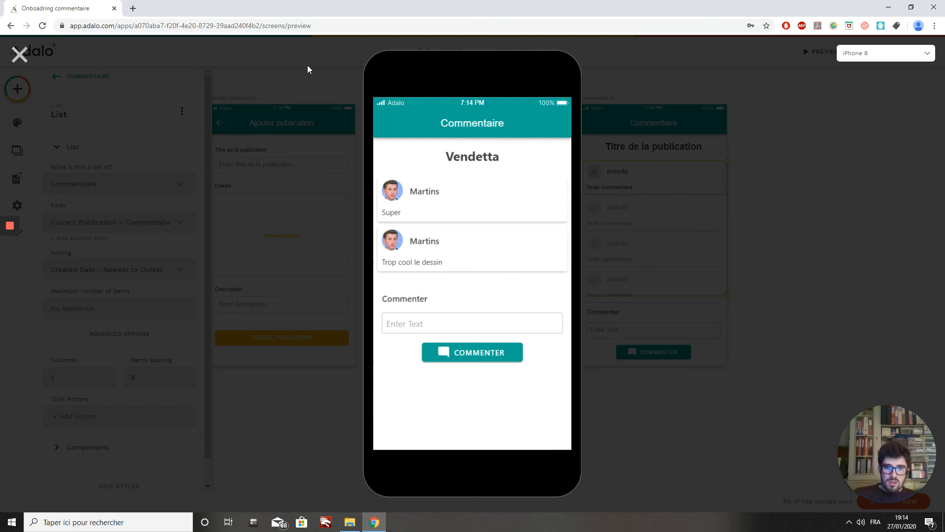
pyautogui.click(19, 54)
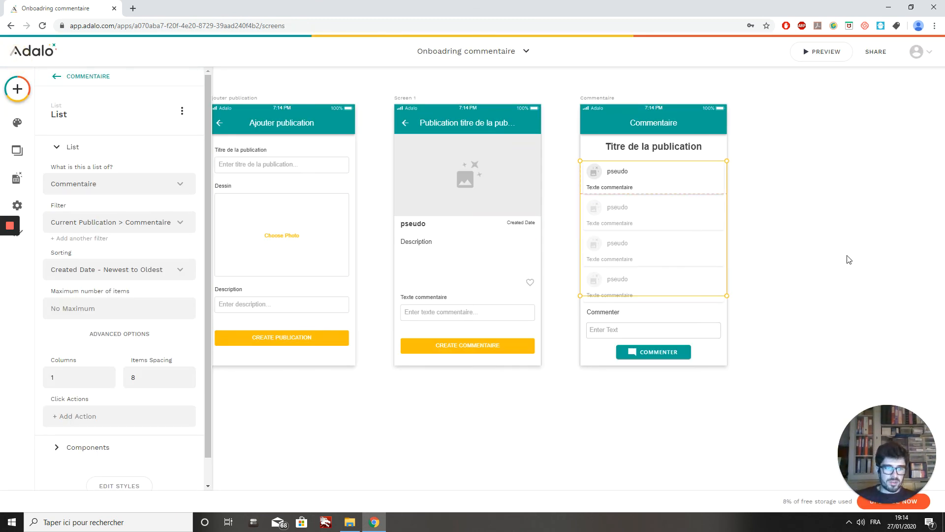
pyautogui.click(826, 226)
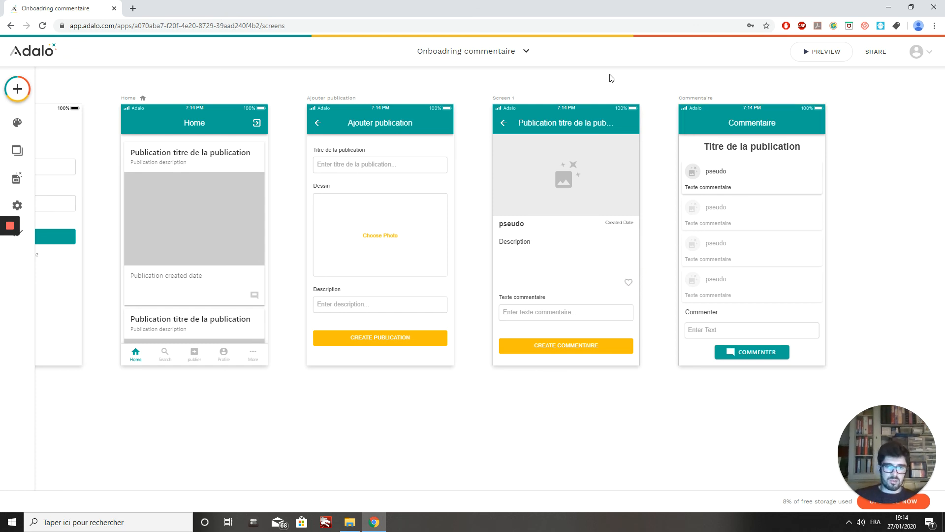
pyautogui.moveTo(17, 230)
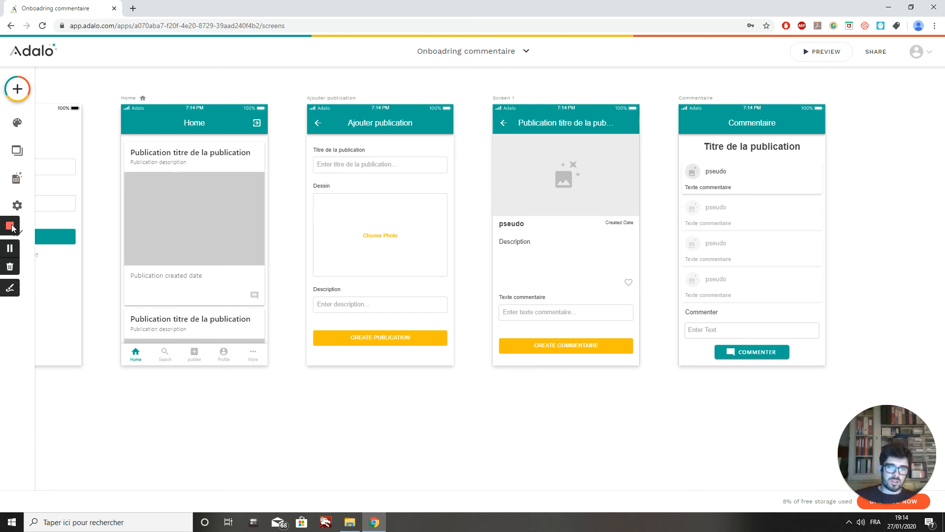